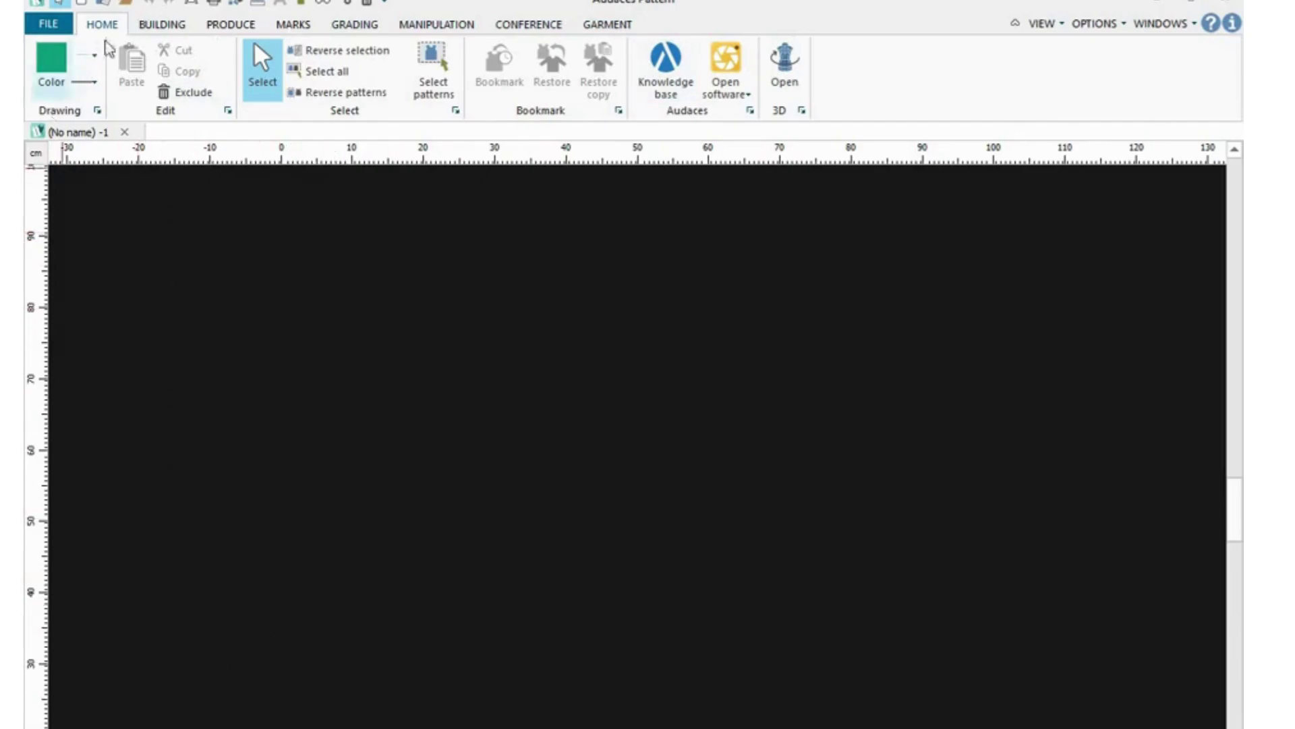
Draw a rectangle 23 cm wide and 51 cm high as the base of the pattern
click(175, 27)
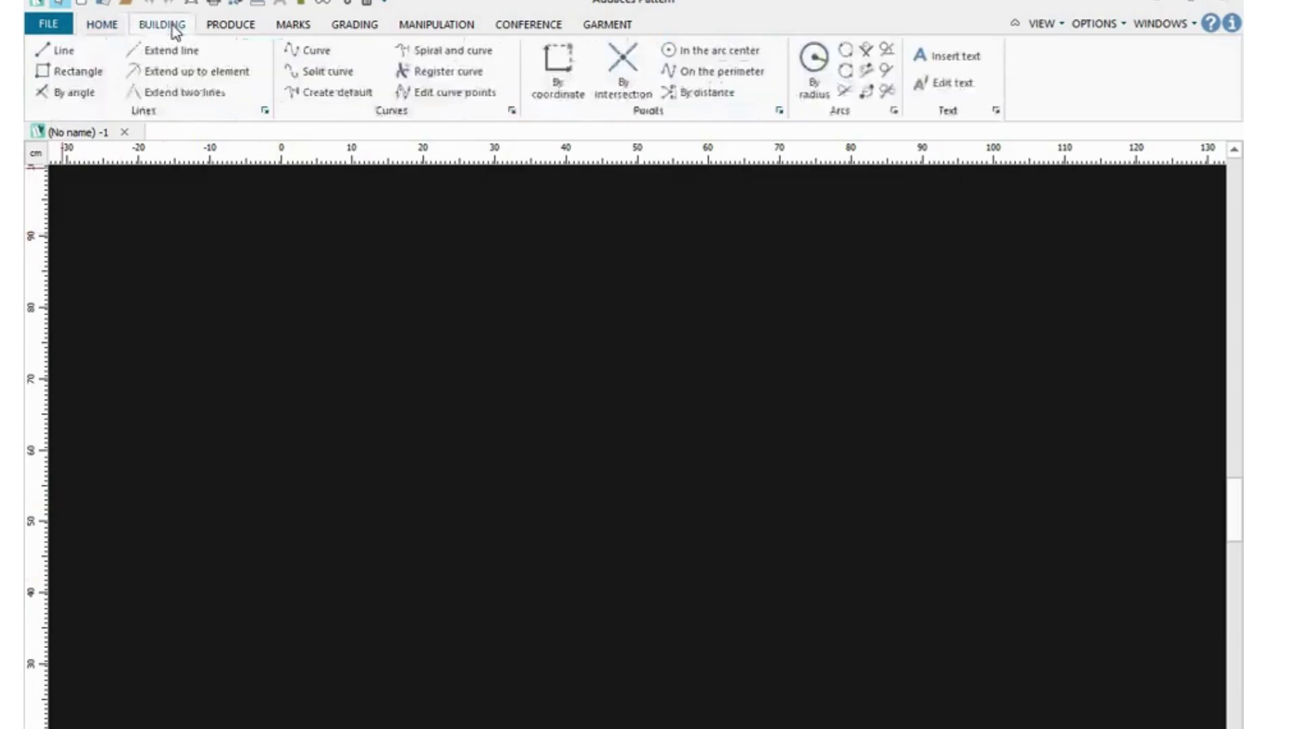
click(79, 72)
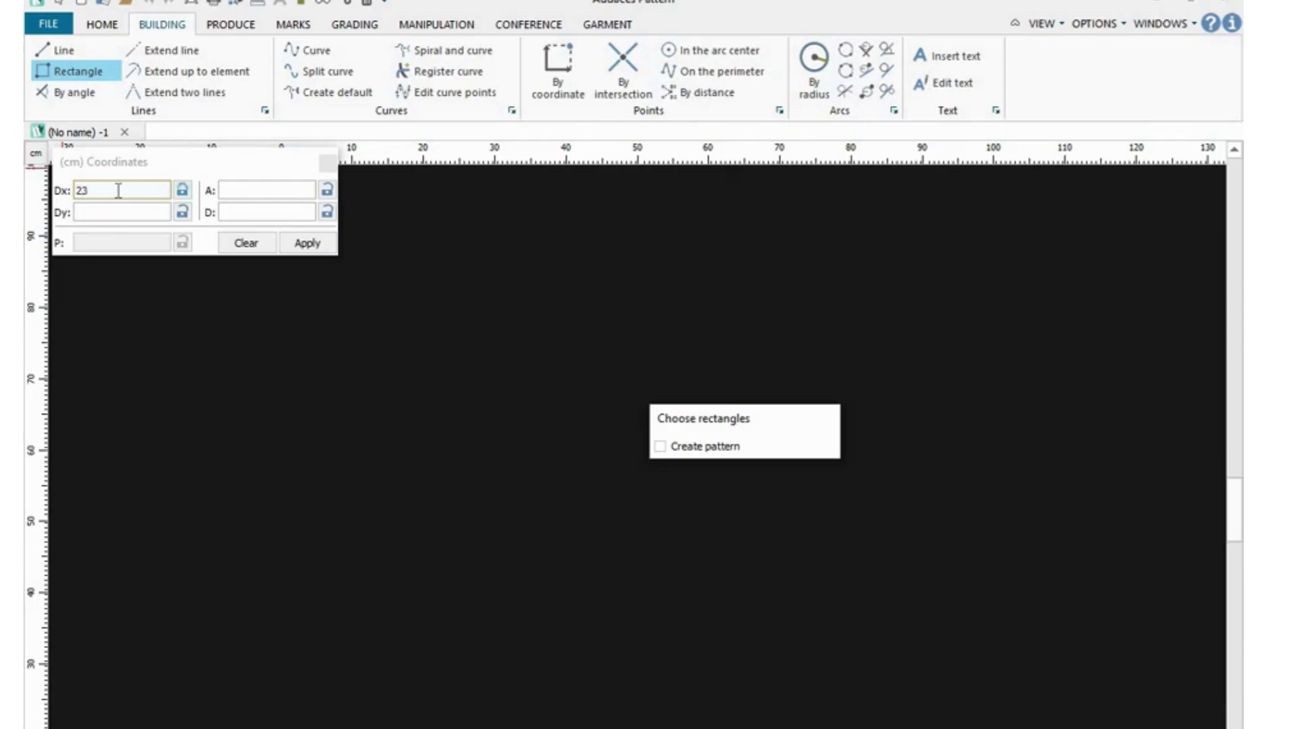
click(93, 209)
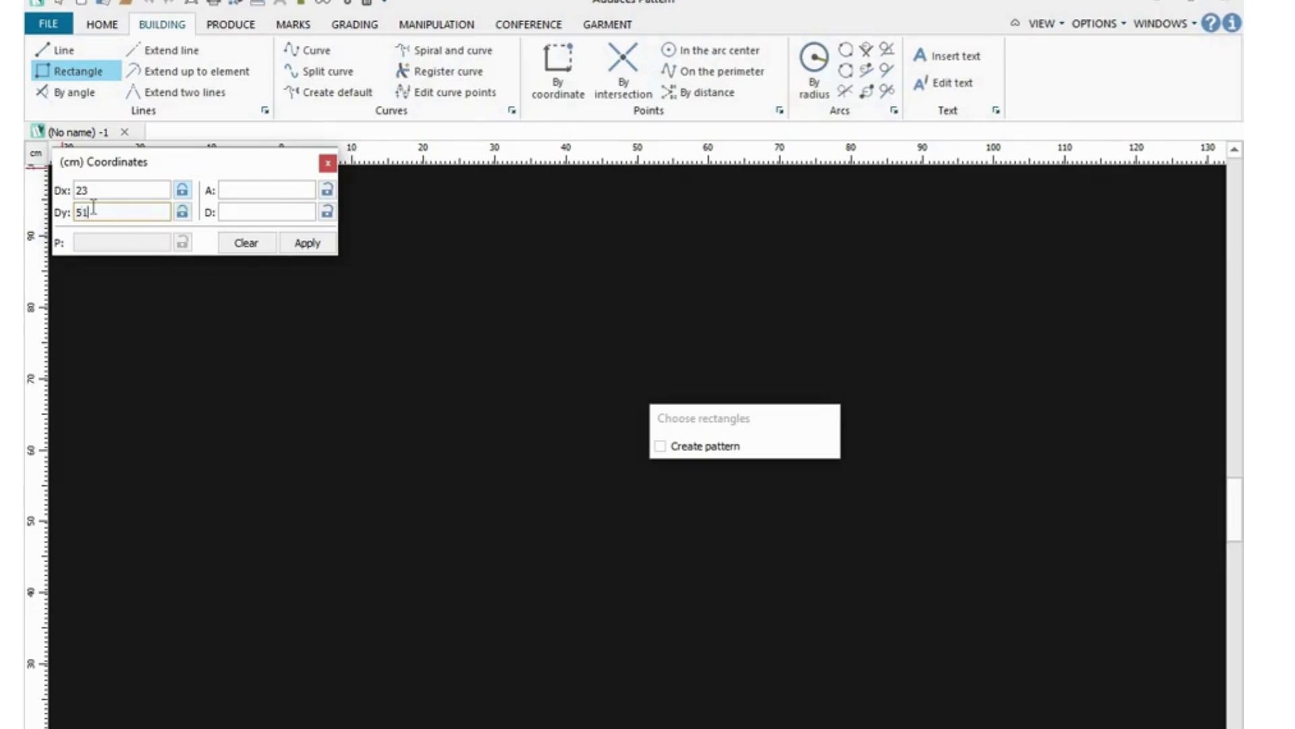
click(381, 307)
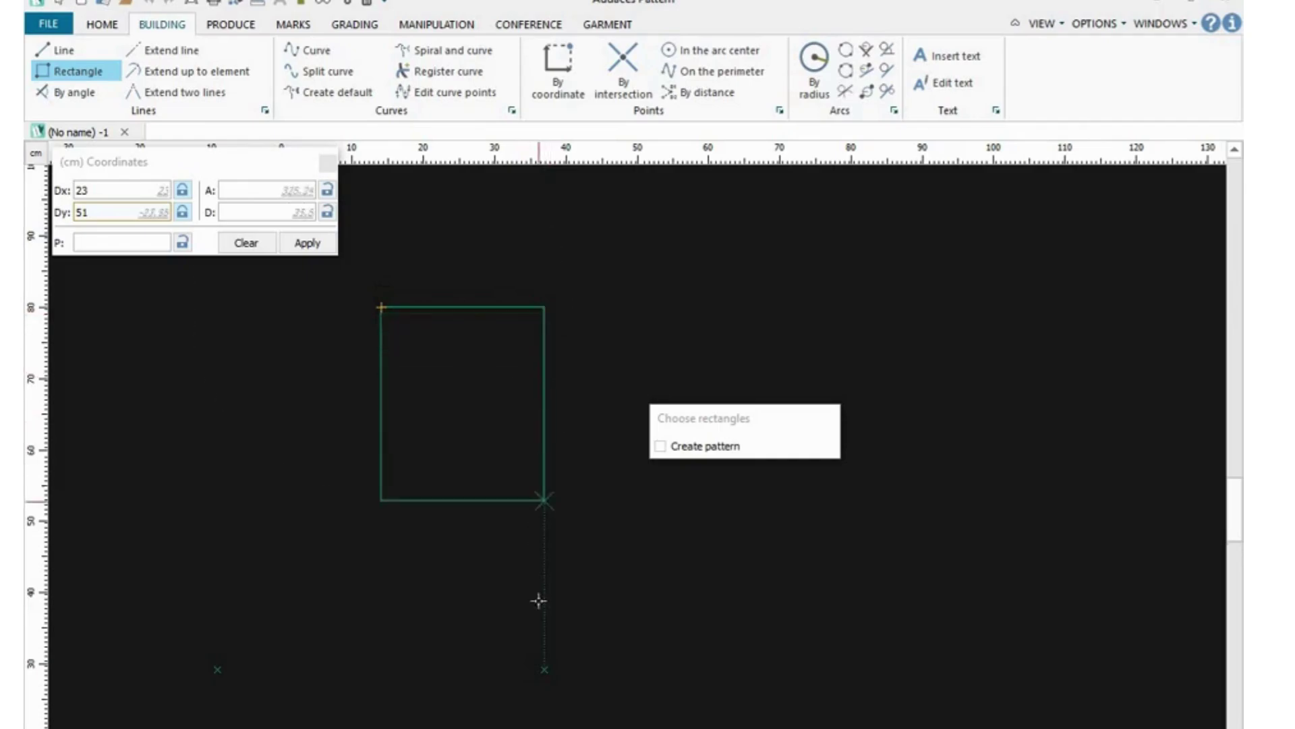
click(545, 668)
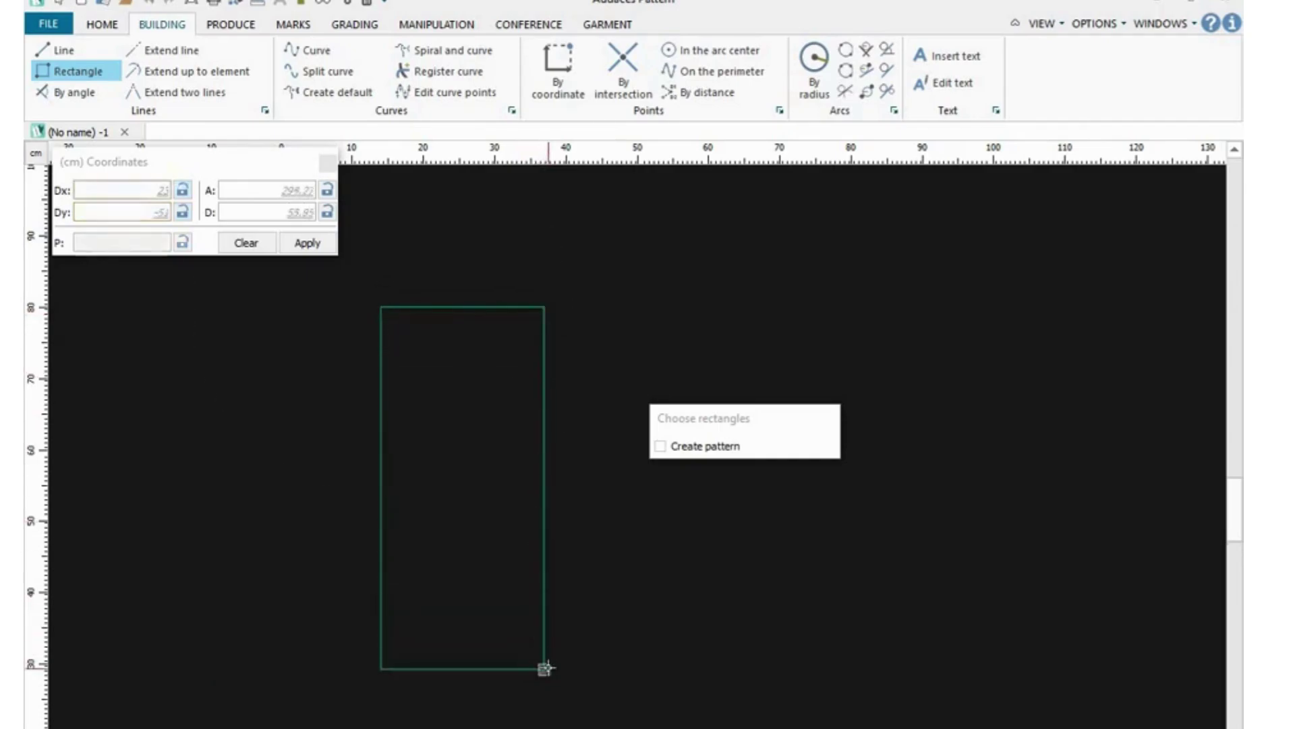
right_click(545, 668)
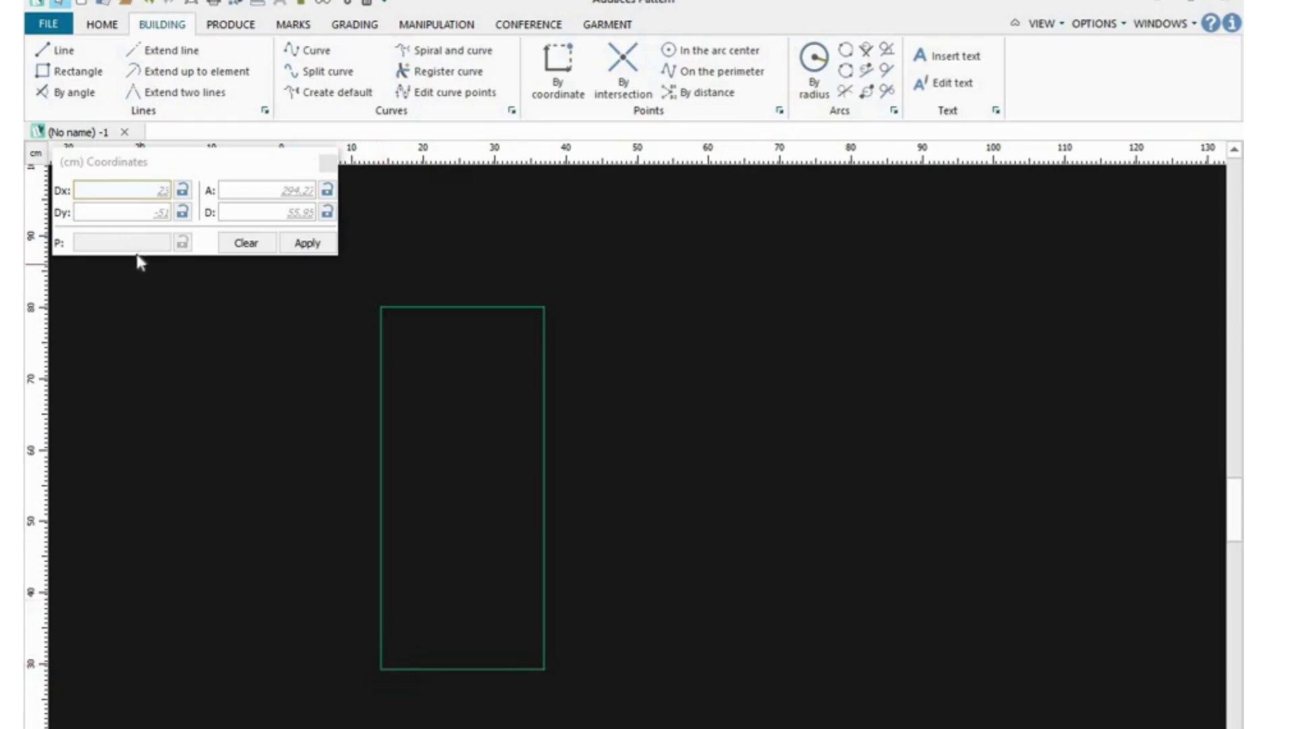
click(113, 211)
click(112, 212)
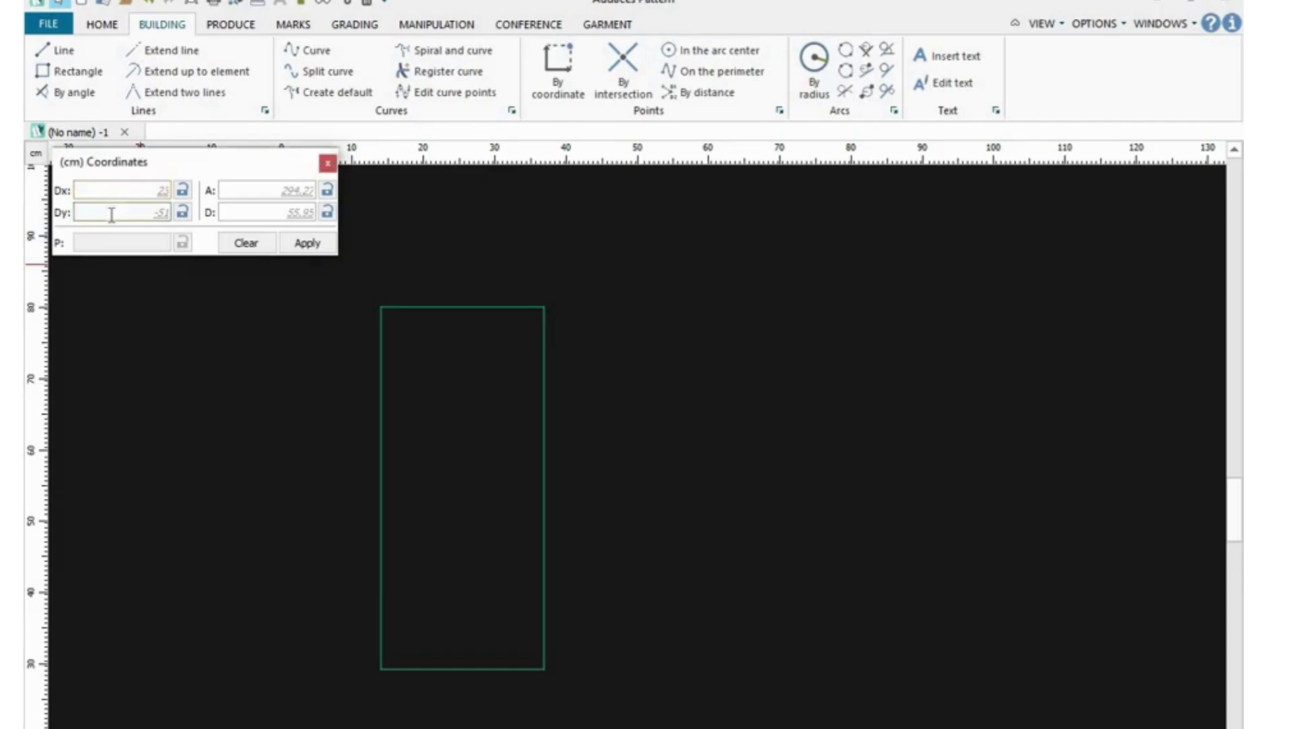
text(47)
click(381, 668)
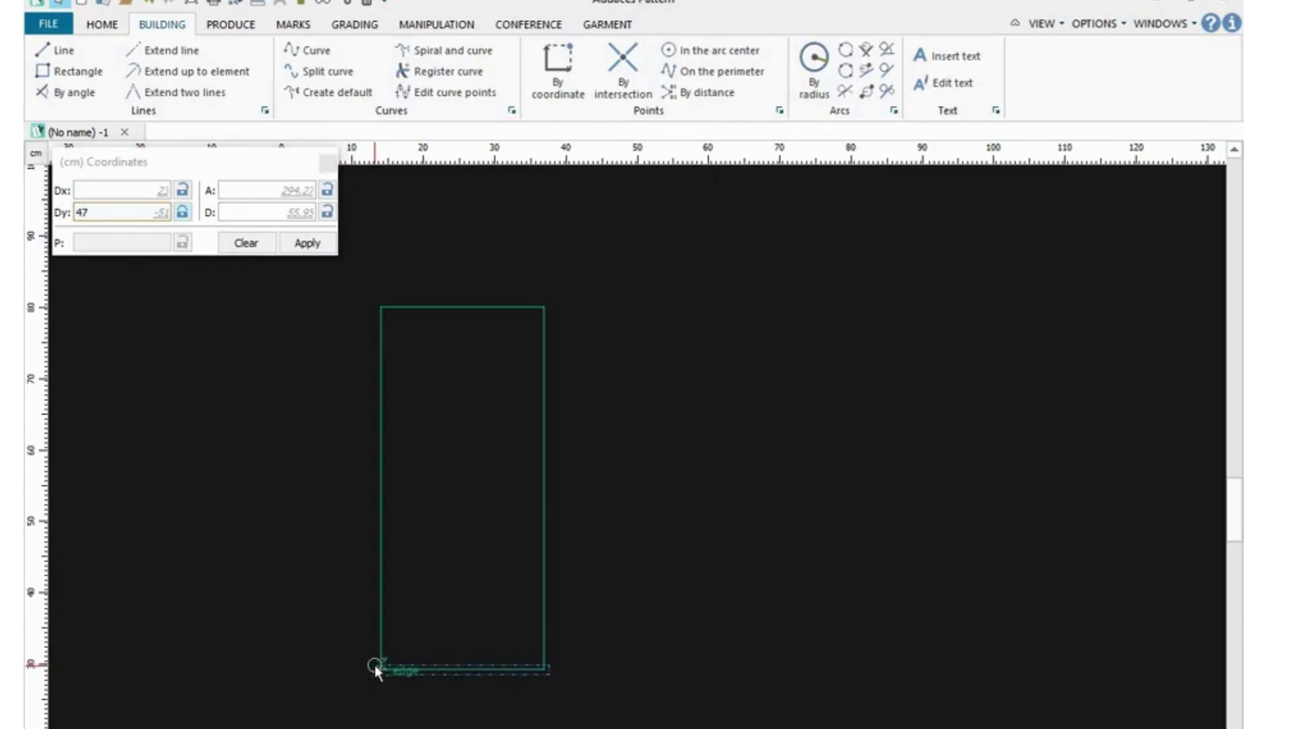
click(103, 208)
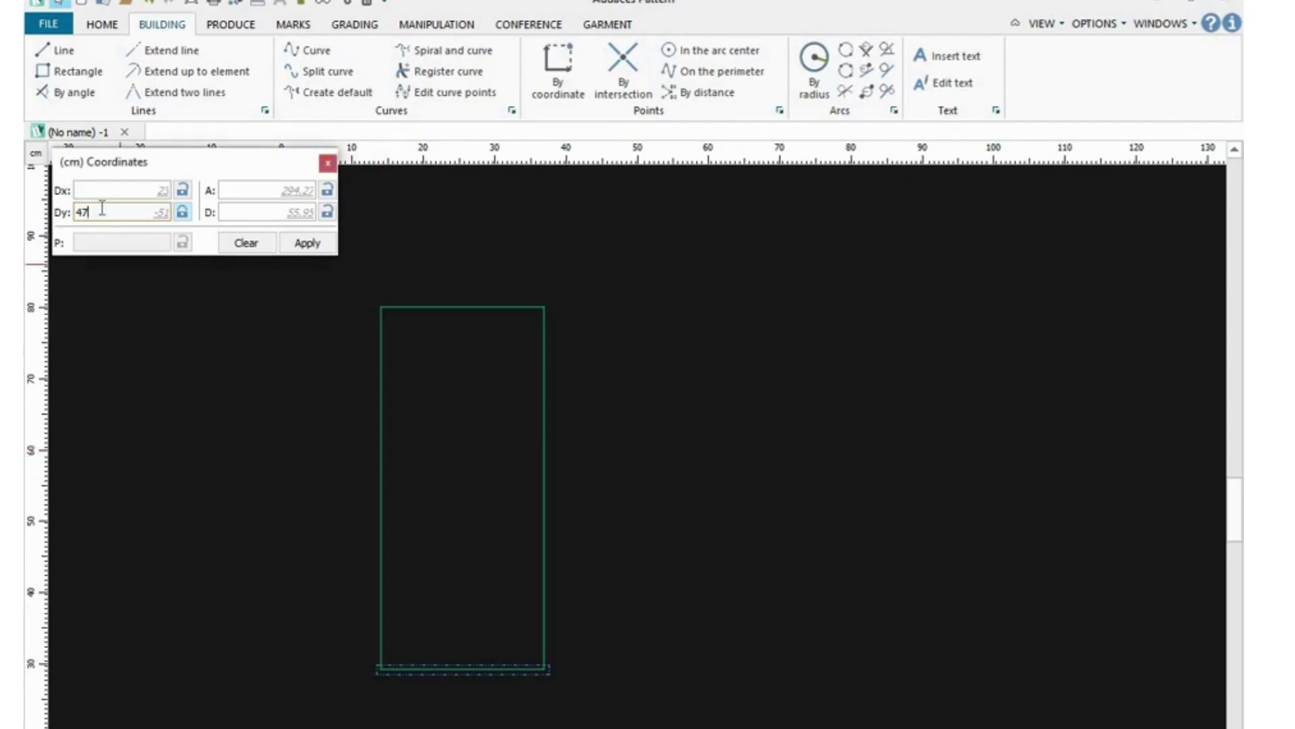
click(380, 668)
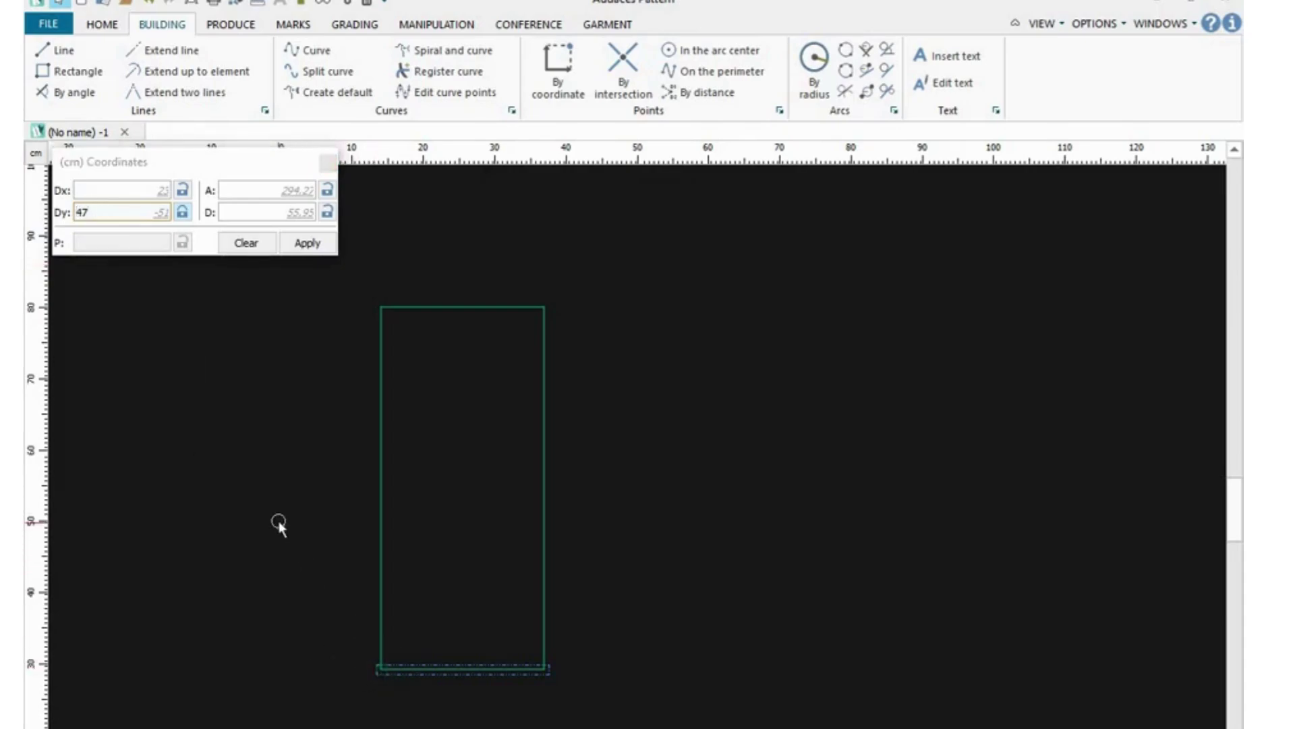
Place a point by coordinate on the rectangle's left edge, 47 cm above its lower-left corner
click(558, 70)
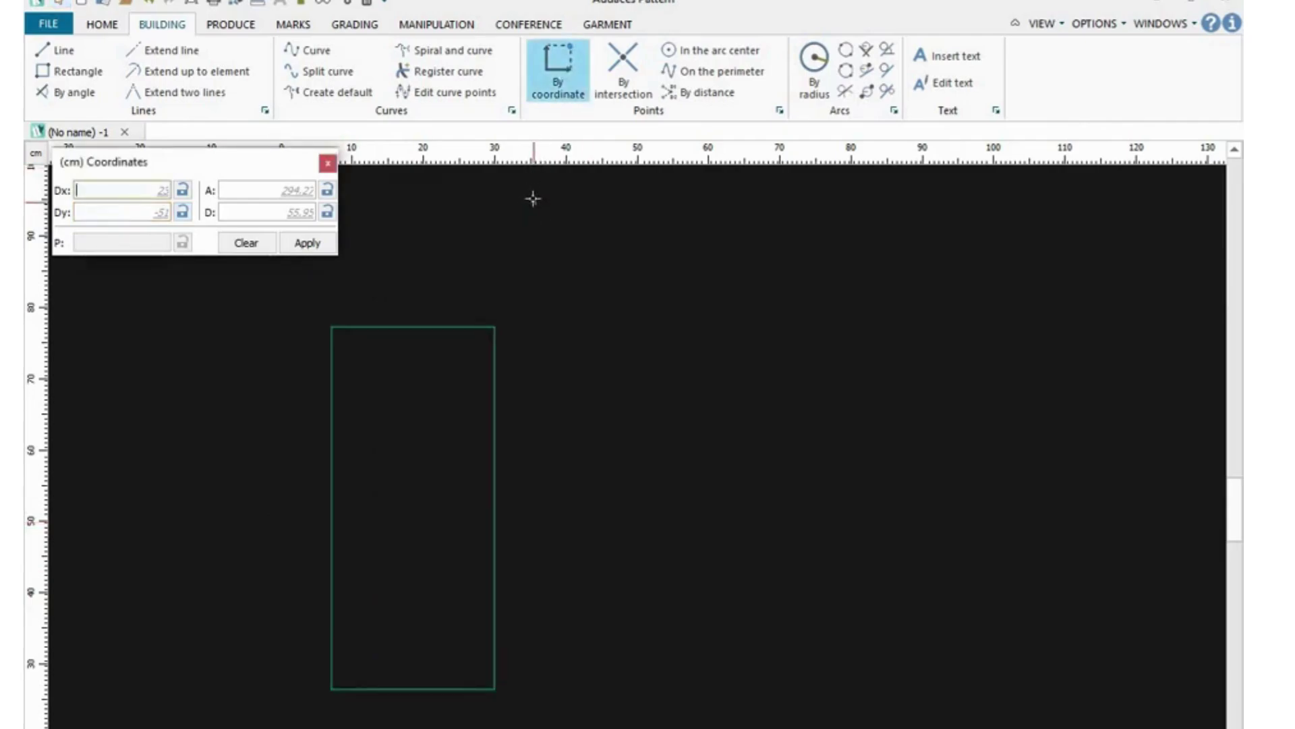
click(97, 210)
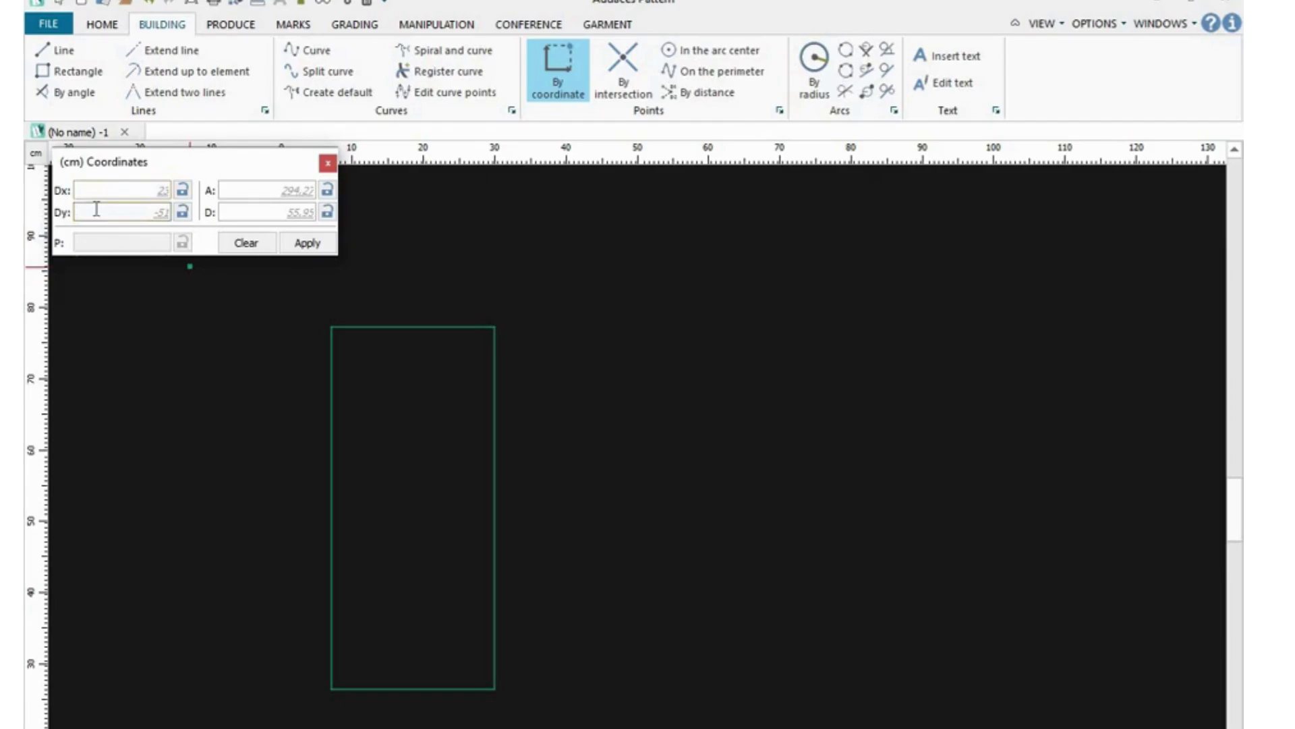
text(47)
click(332, 689)
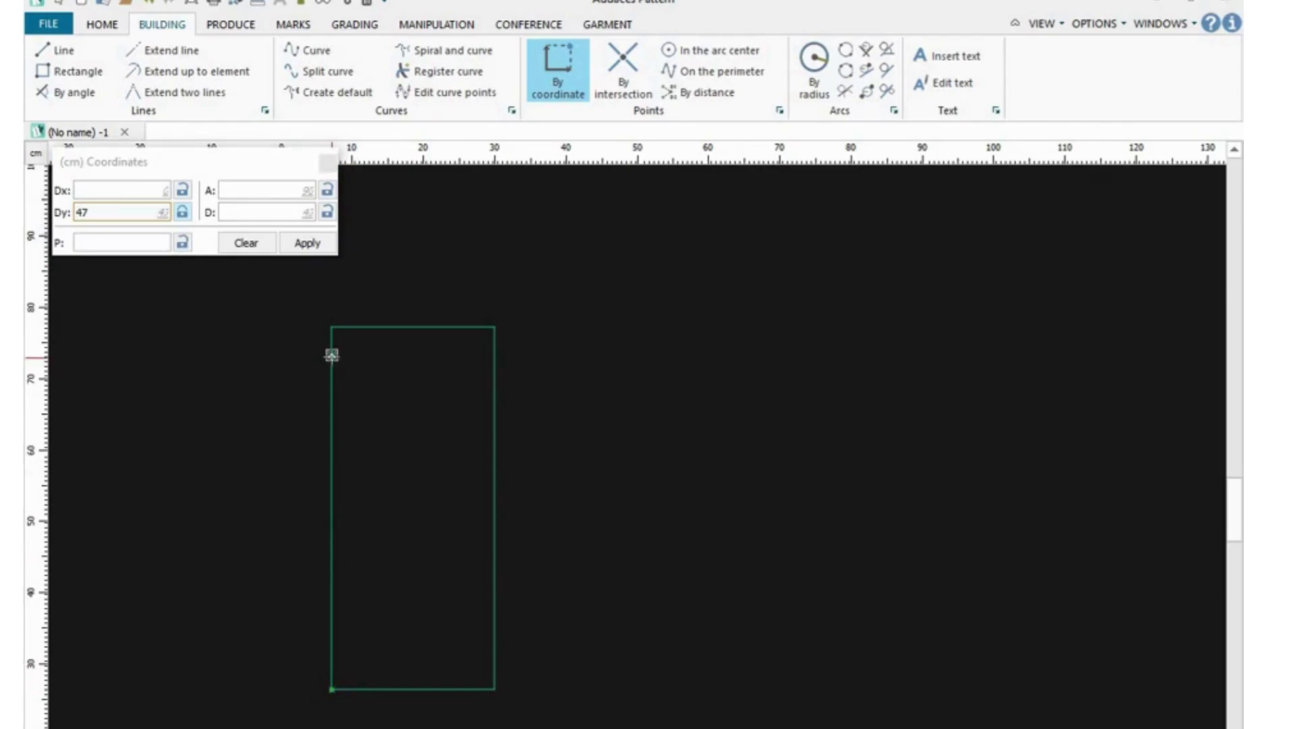
click(332, 354)
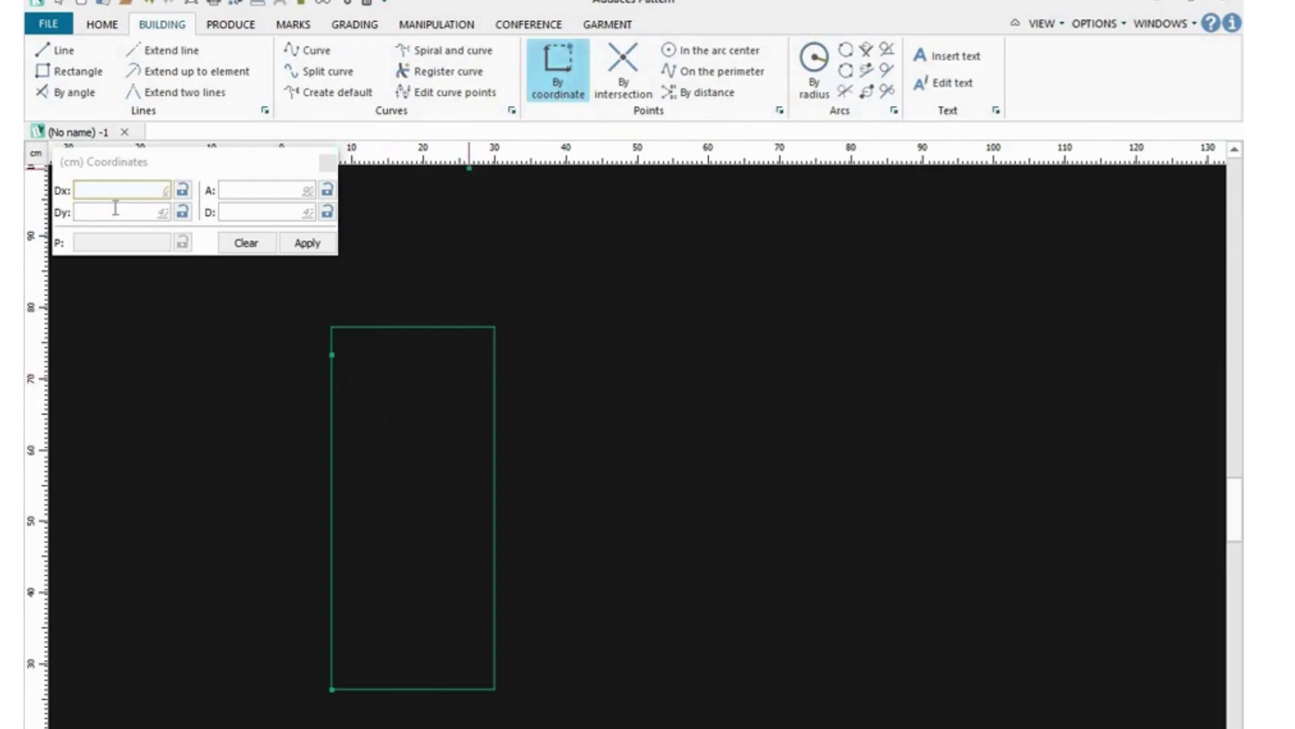
Place a point on the rectangle's top edge, 8 cm from its upper-left corner
click(88, 189)
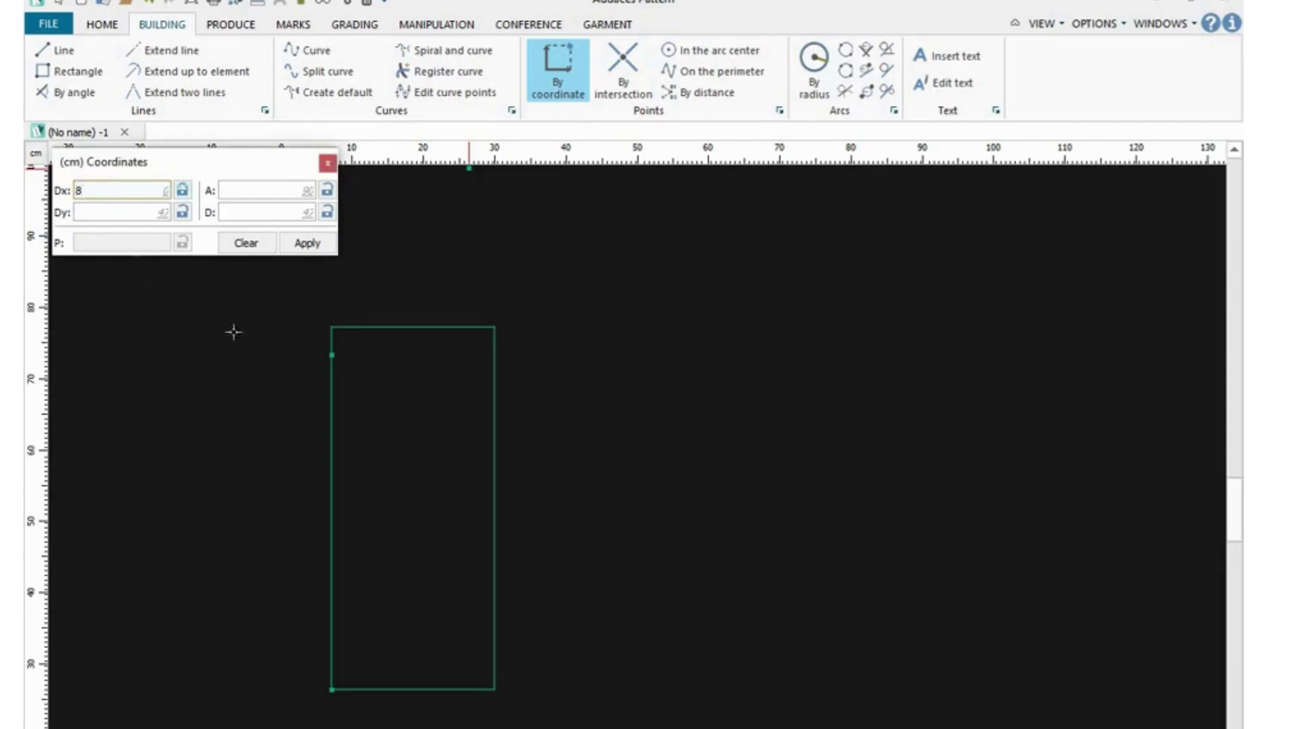
click(332, 328)
click(332, 328)
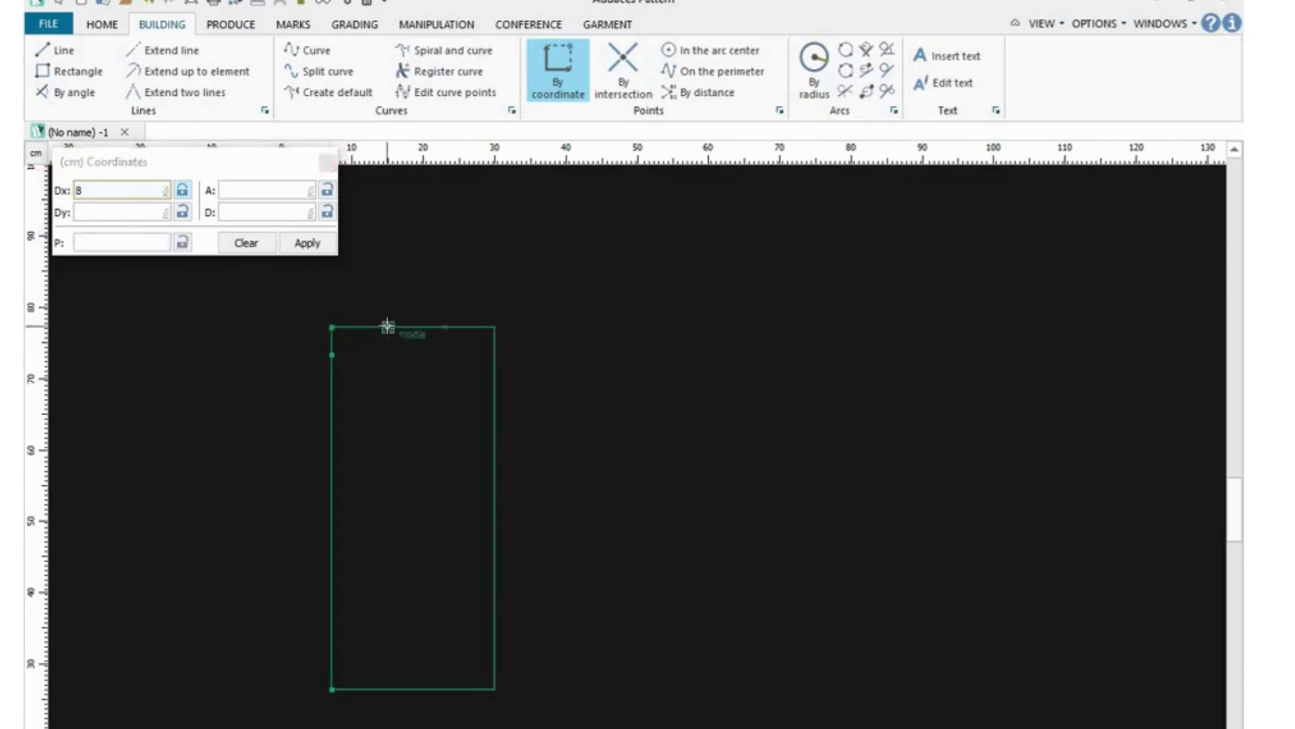
click(388, 327)
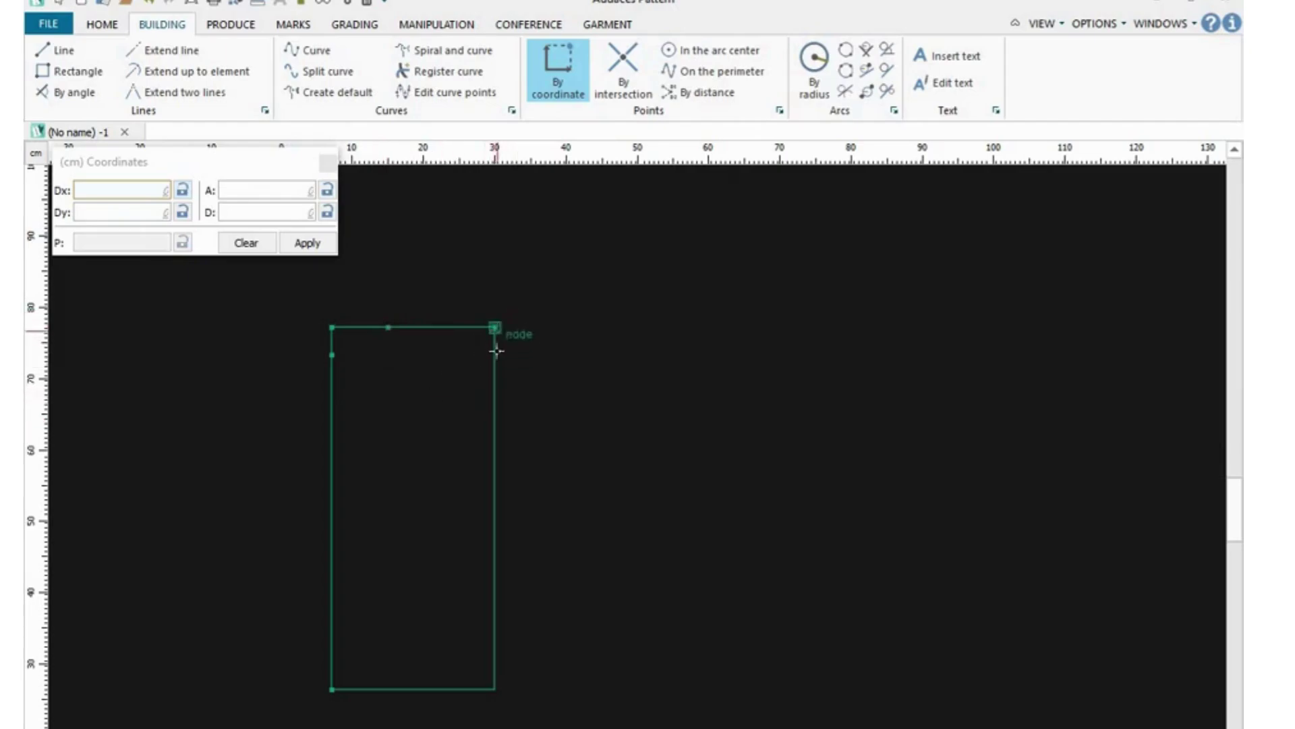
Place a point on the rectangle's right edge, 4 cm below its upper-right corner
click(495, 329)
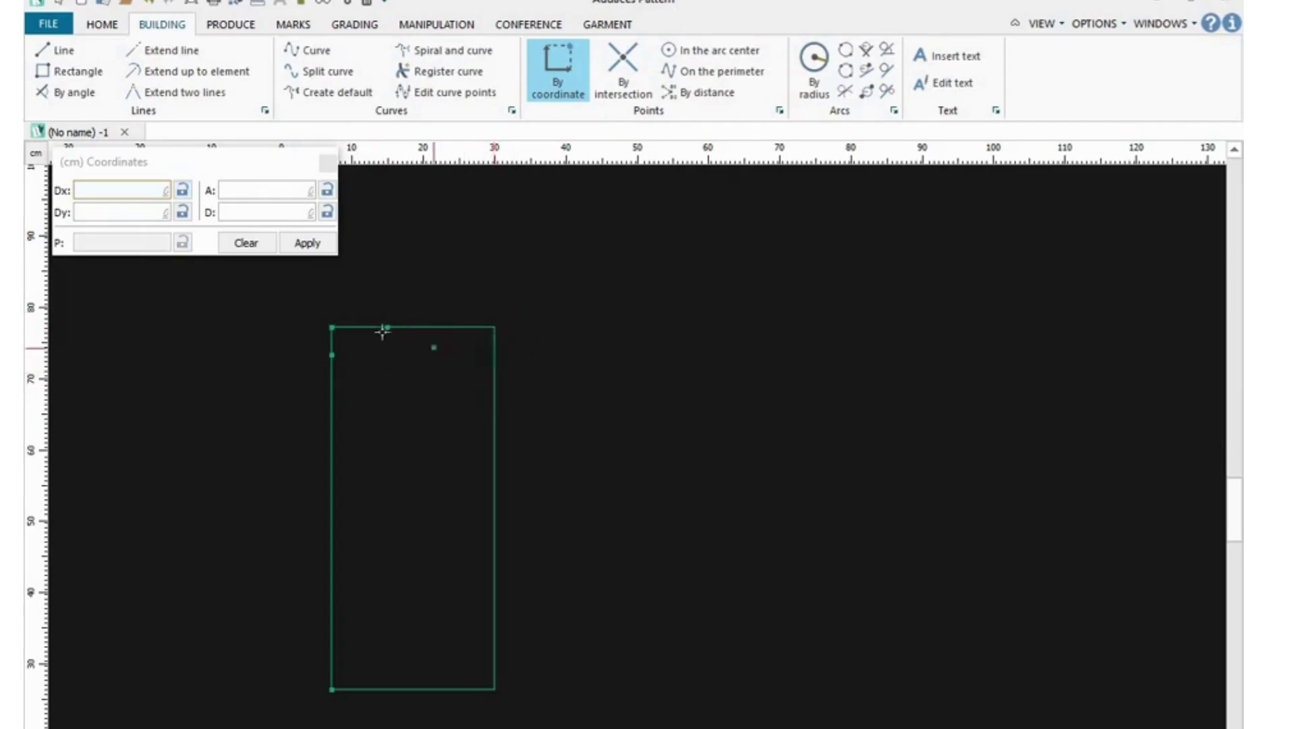
click(495, 354)
click(111, 212)
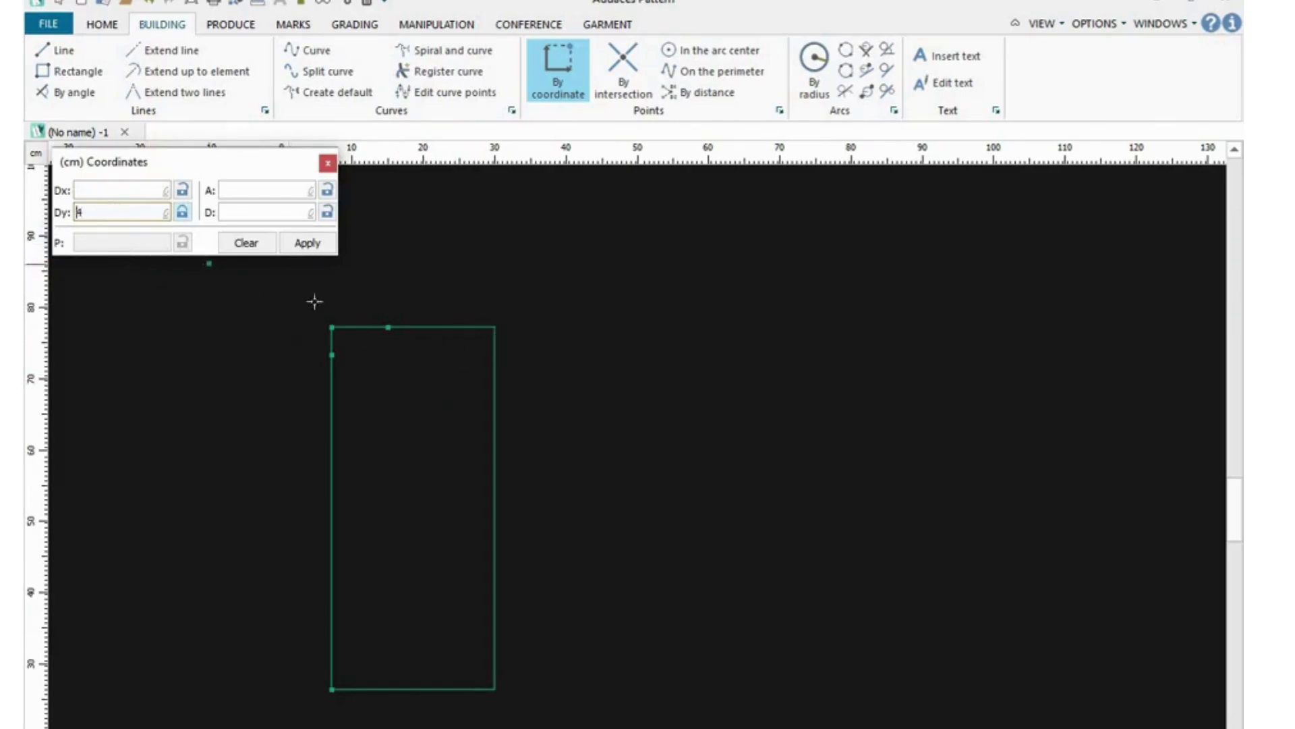
click(493, 328)
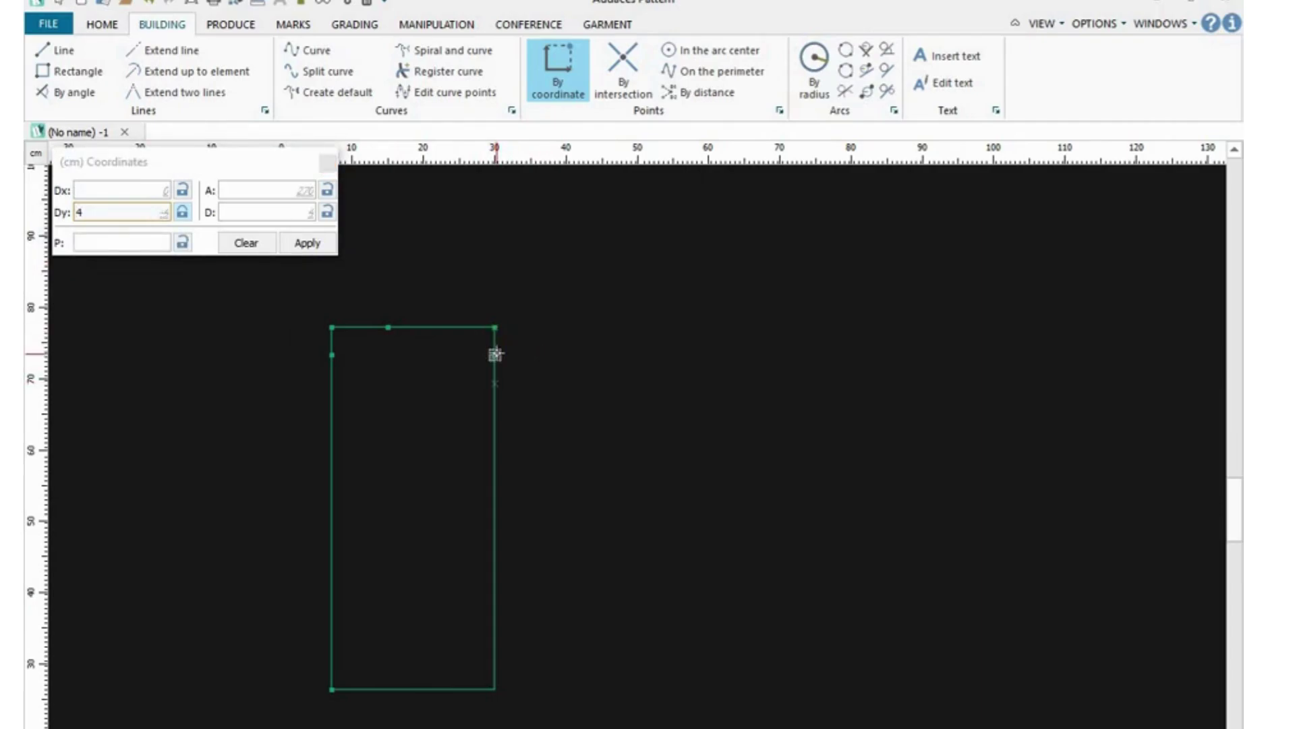
click(496, 354)
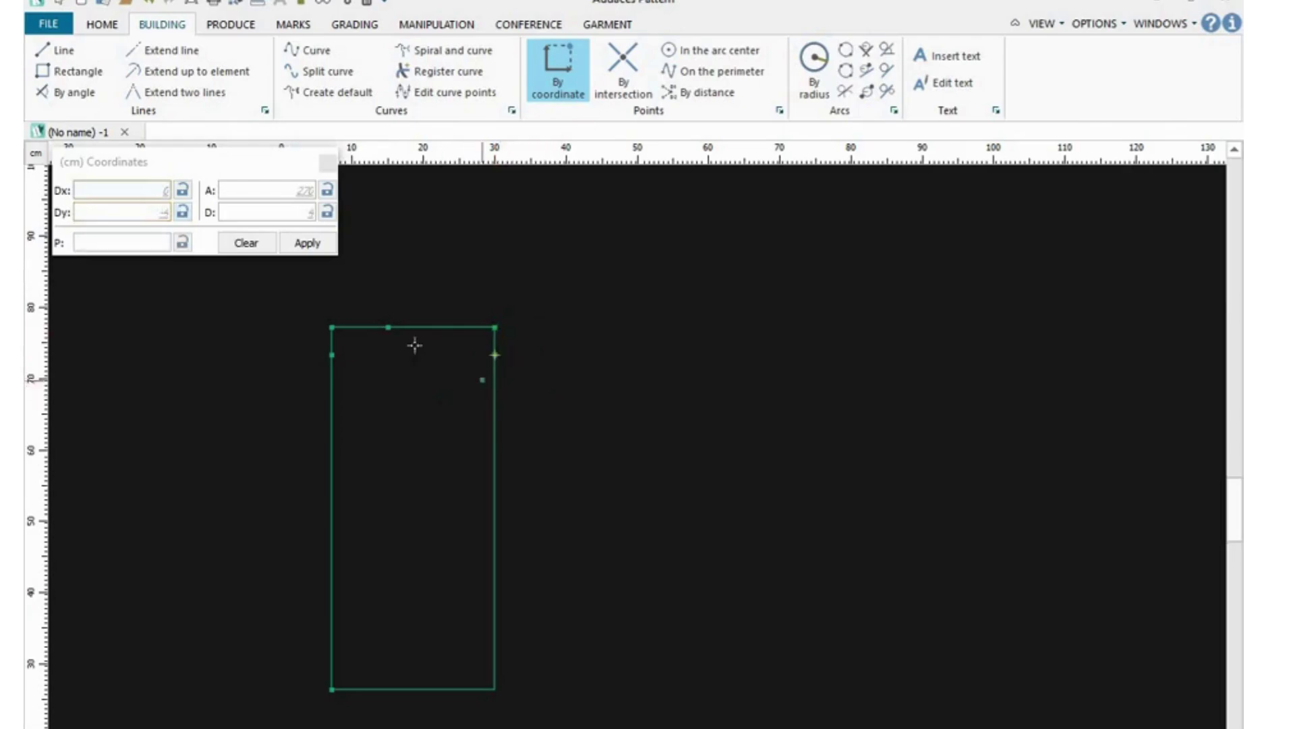
Try to draw the neckline curve from the upper left-edge point to the top-edge point, and undo it
click(388, 327)
click(388, 328)
click(333, 355)
click(317, 54)
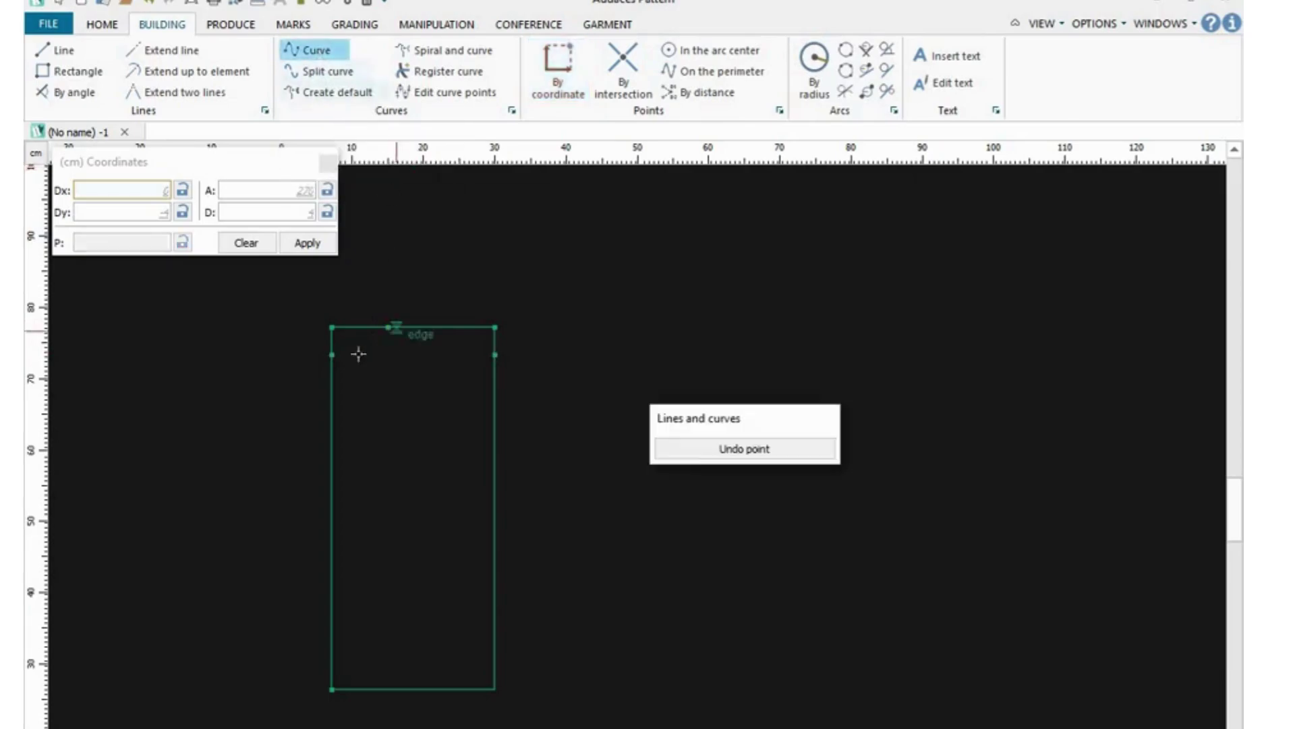
click(331, 355)
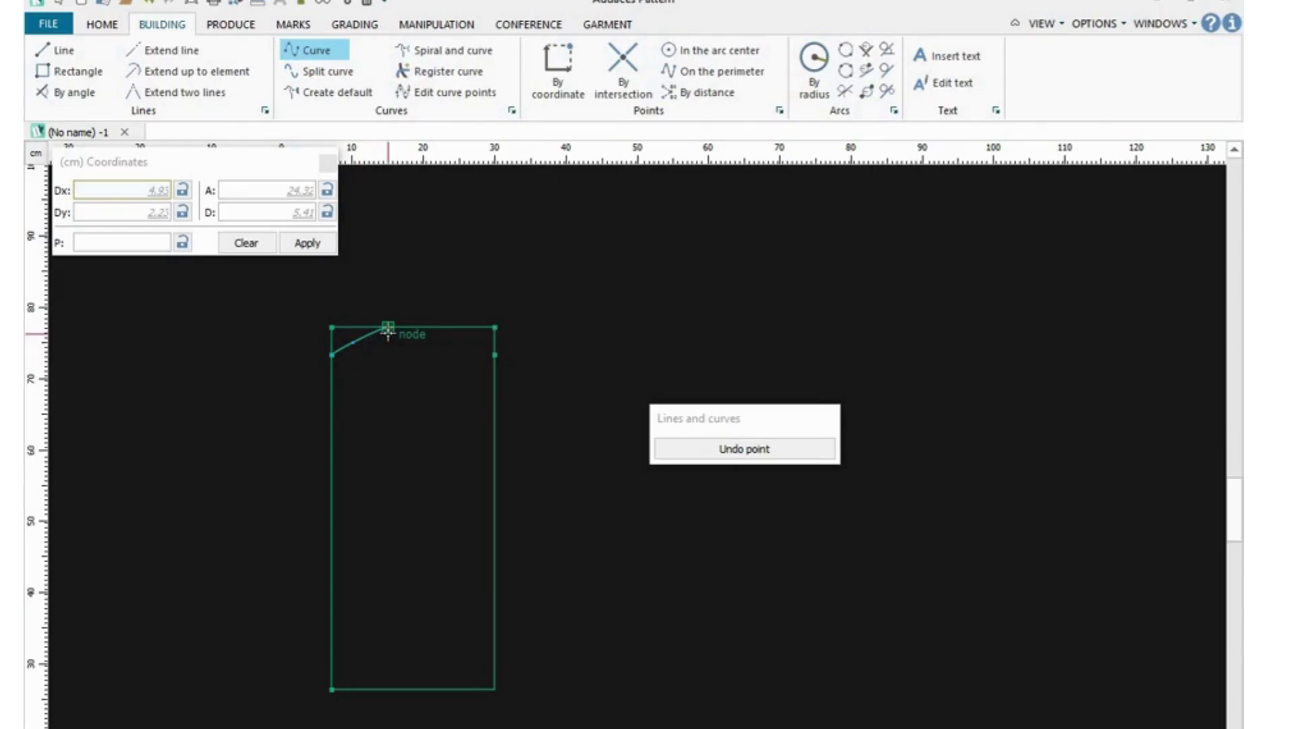
click(388, 330)
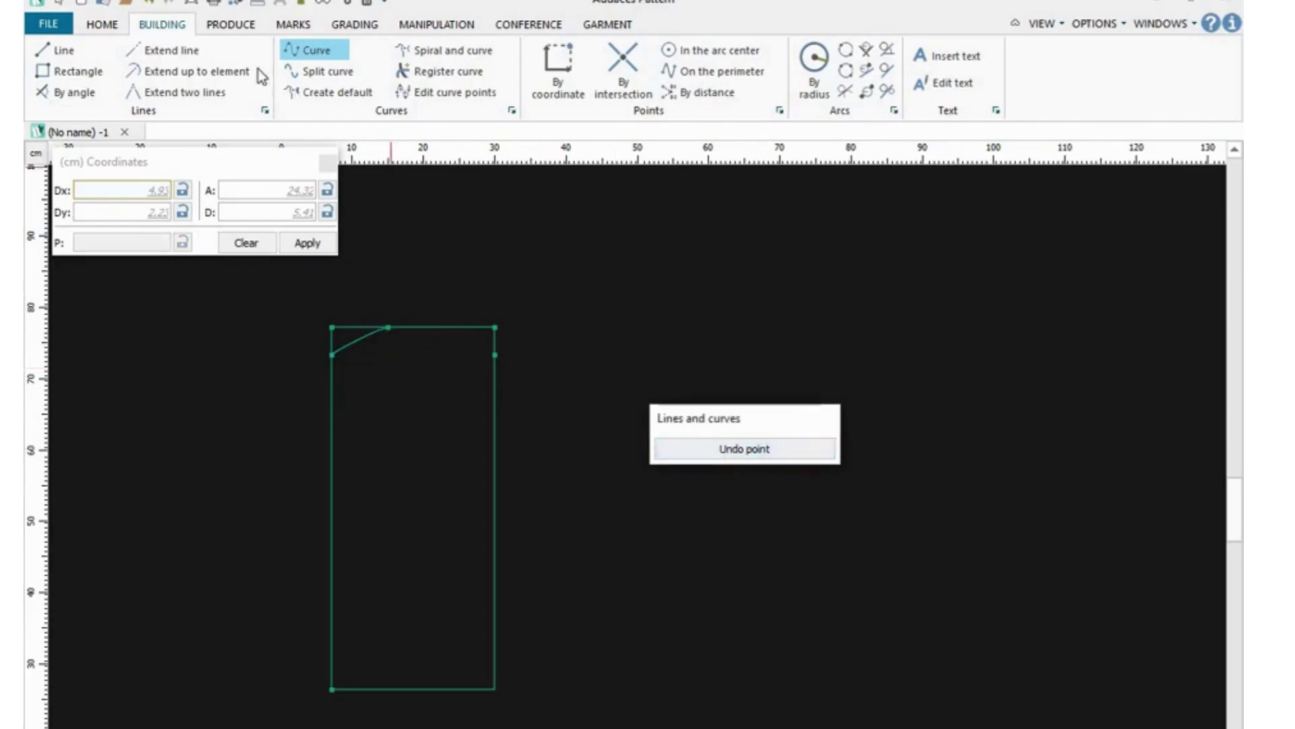
click(149, 5)
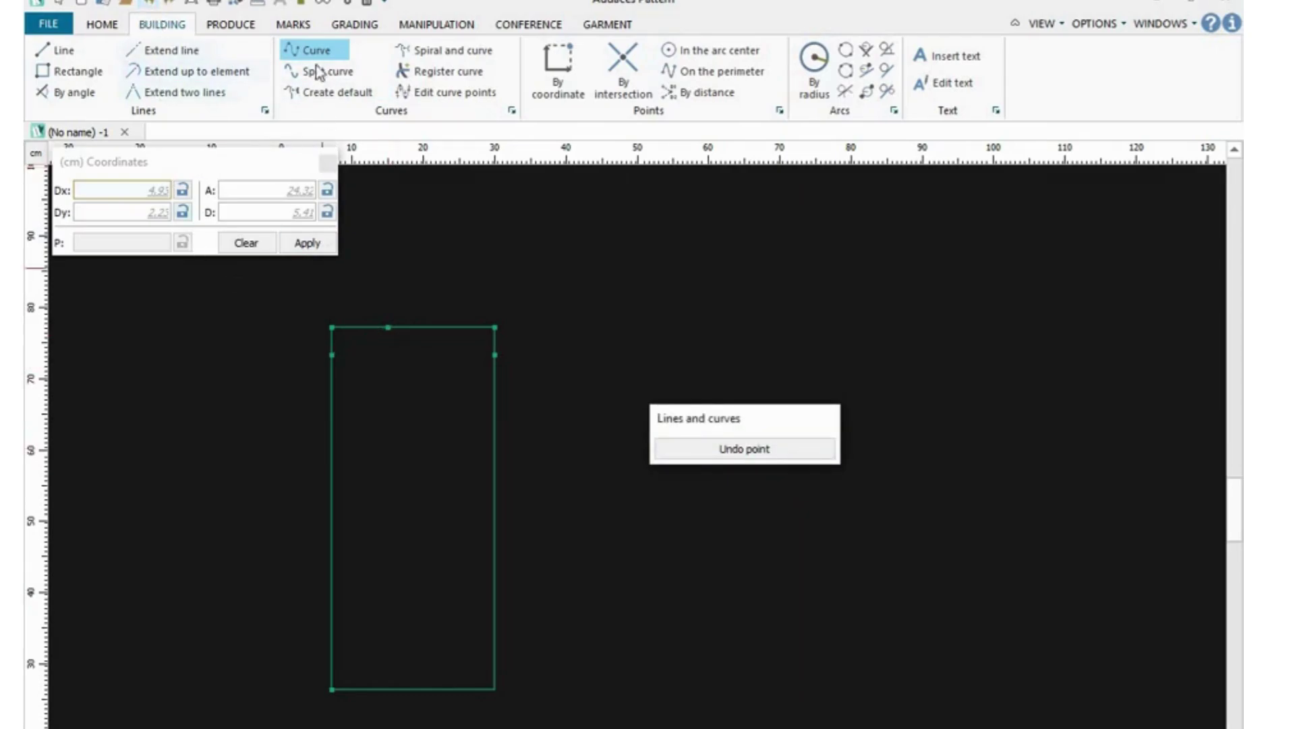
Draw a concave neckline curve from the left-edge point through an intermediate point at the same height to the top-edge point
click(332, 354)
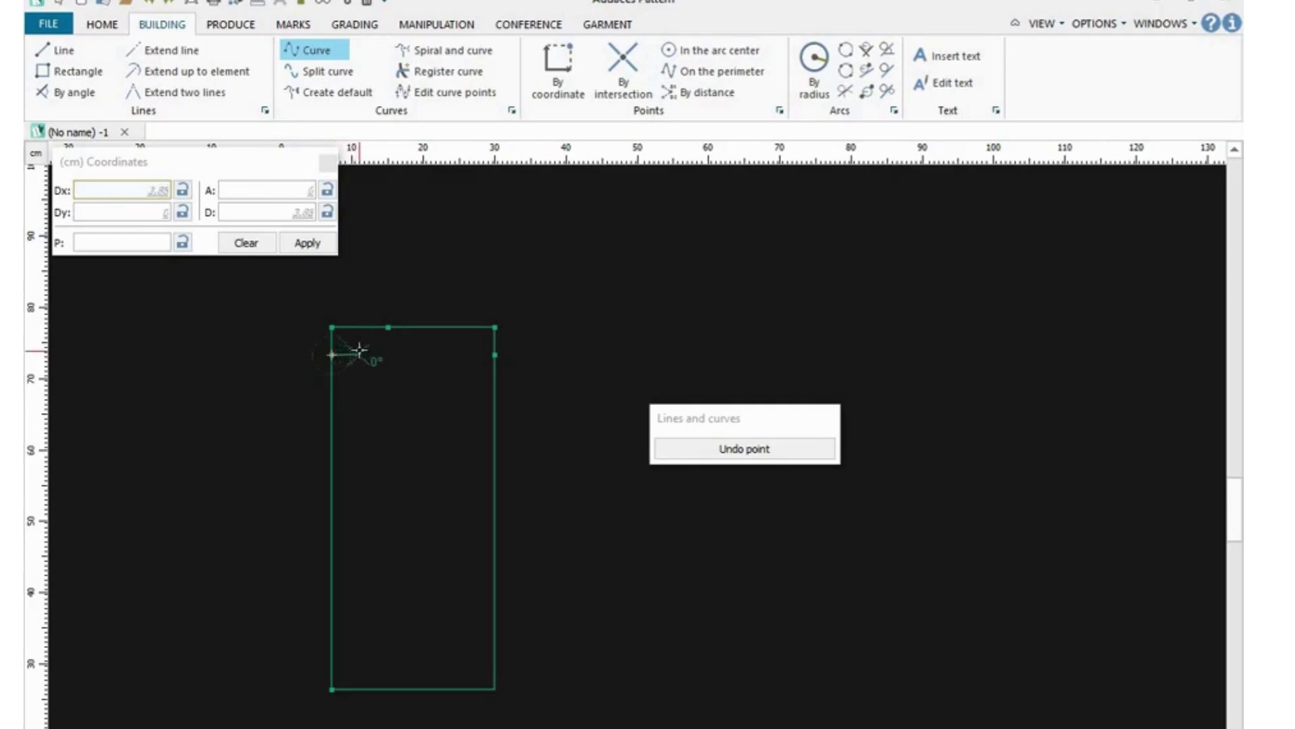
click(362, 353)
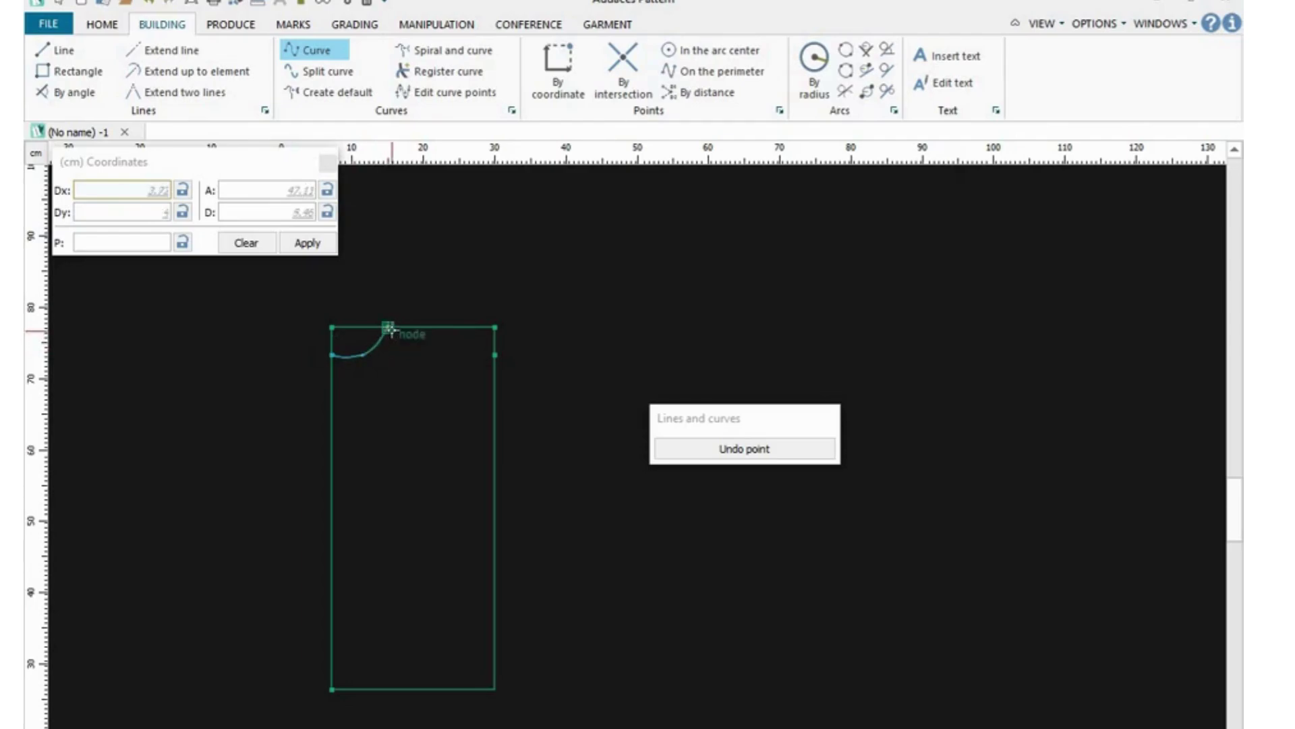
click(389, 328)
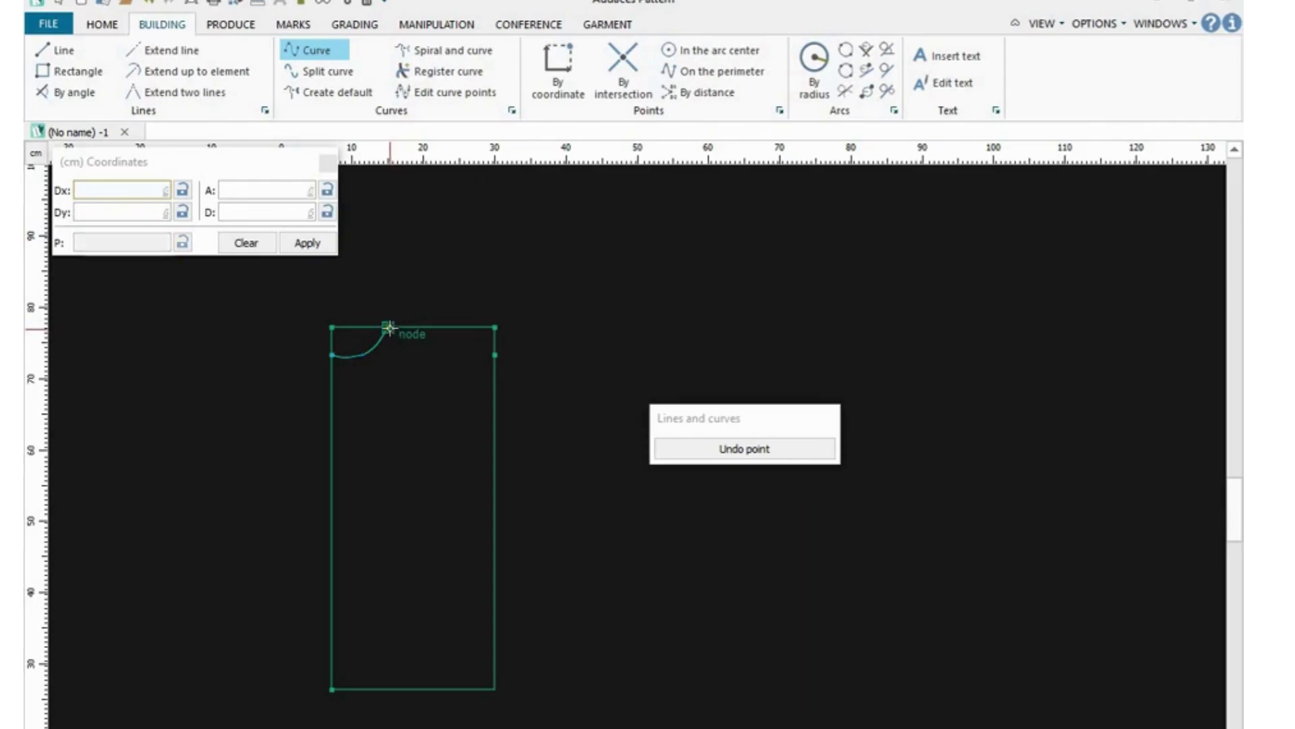
right_click(389, 328)
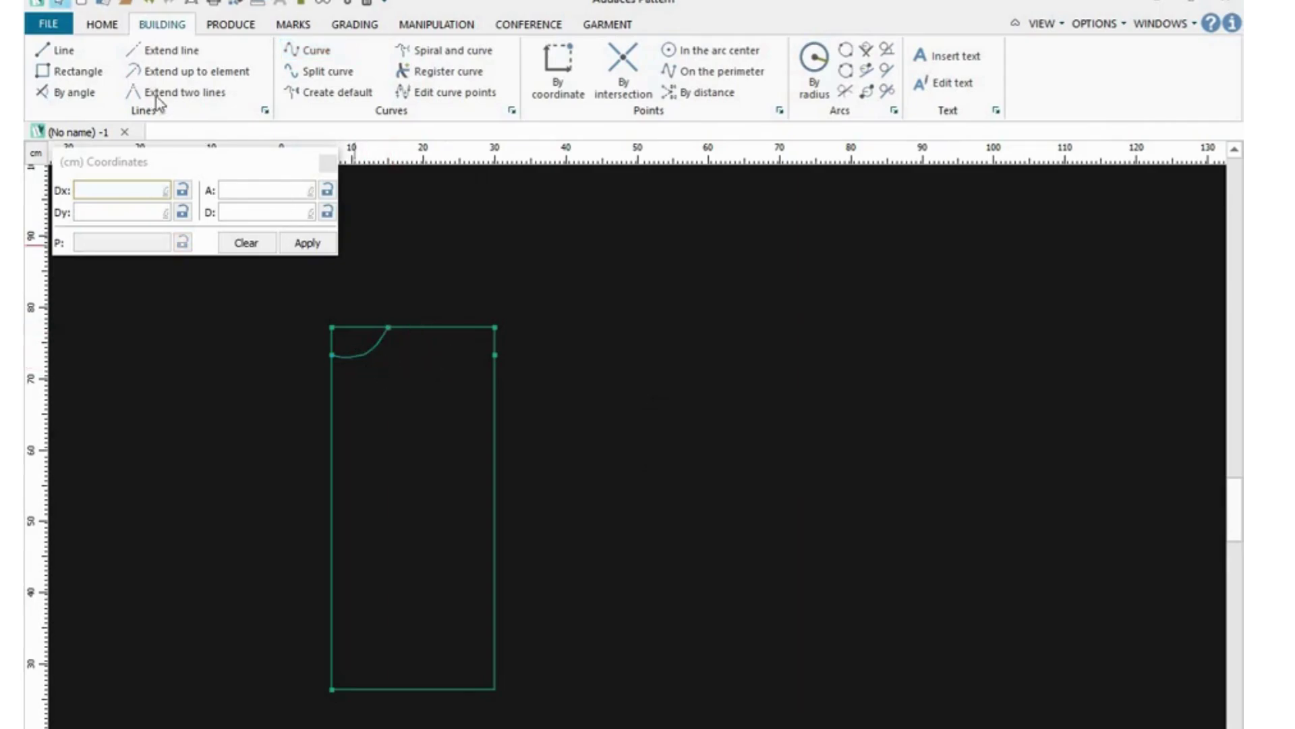
Draw the straight shoulder line from the neckline's top-edge point to the point near the top of the right edge
click(60, 50)
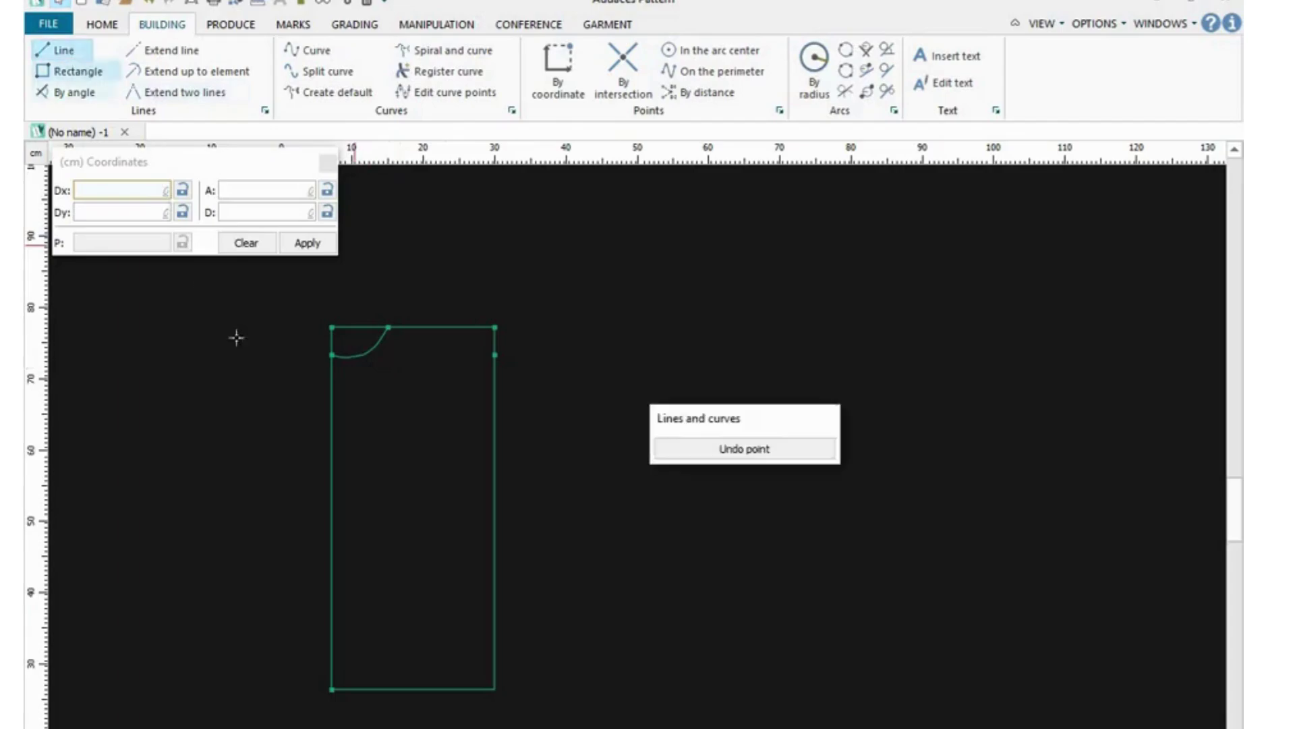
click(387, 327)
click(388, 327)
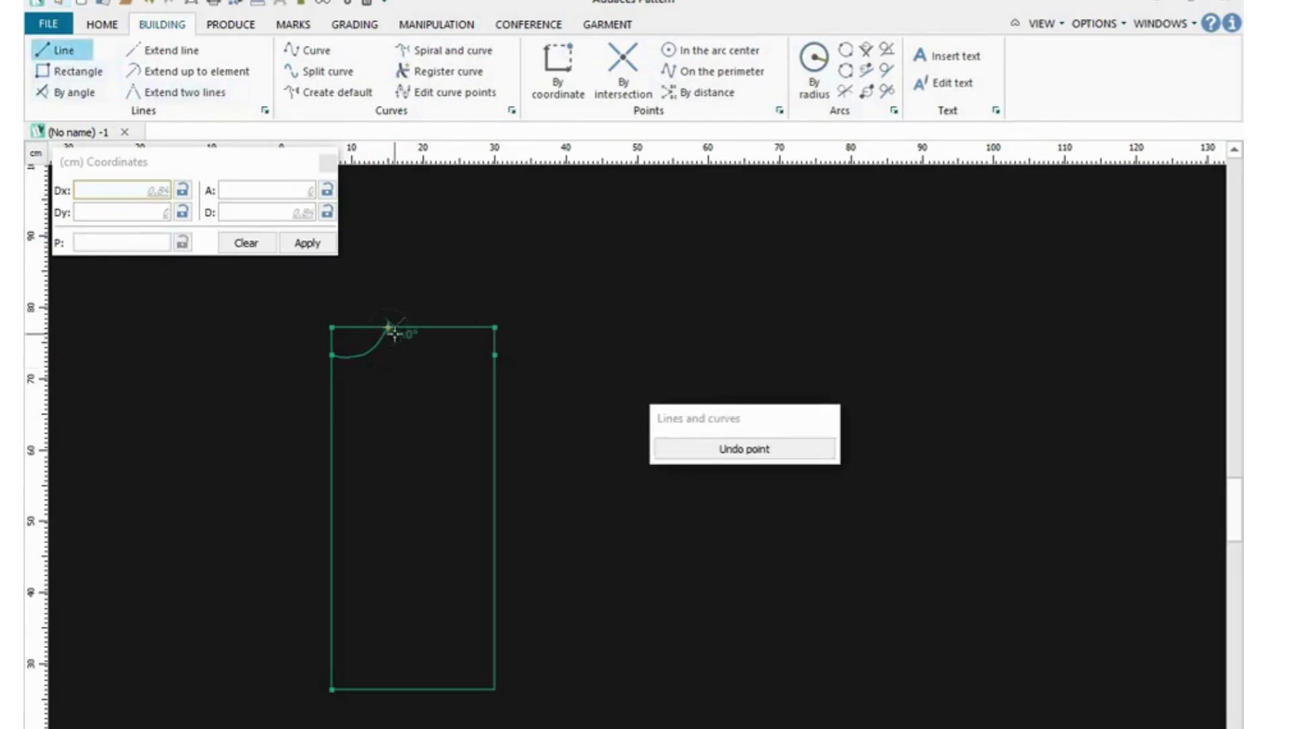
click(495, 354)
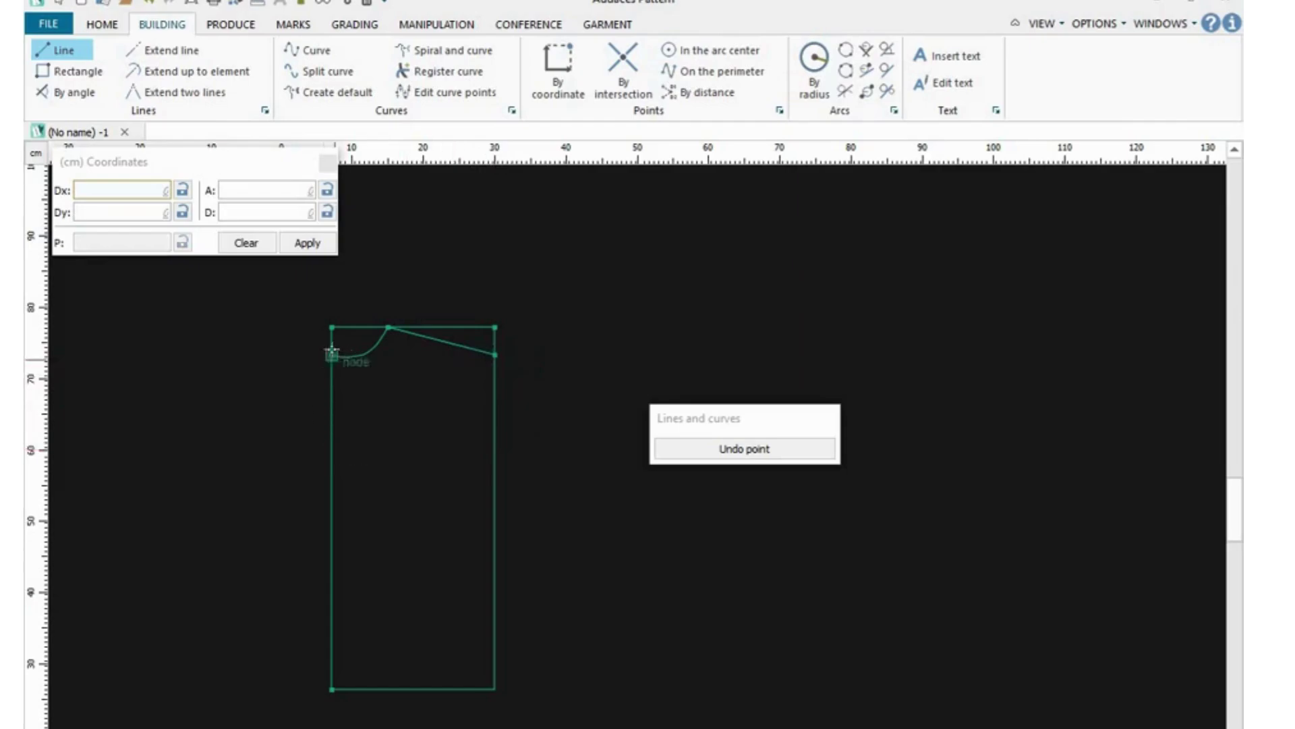
click(332, 355)
Place a point on the rectangle's left edge, 17 cm below the neckline's left-edge point
click(558, 71)
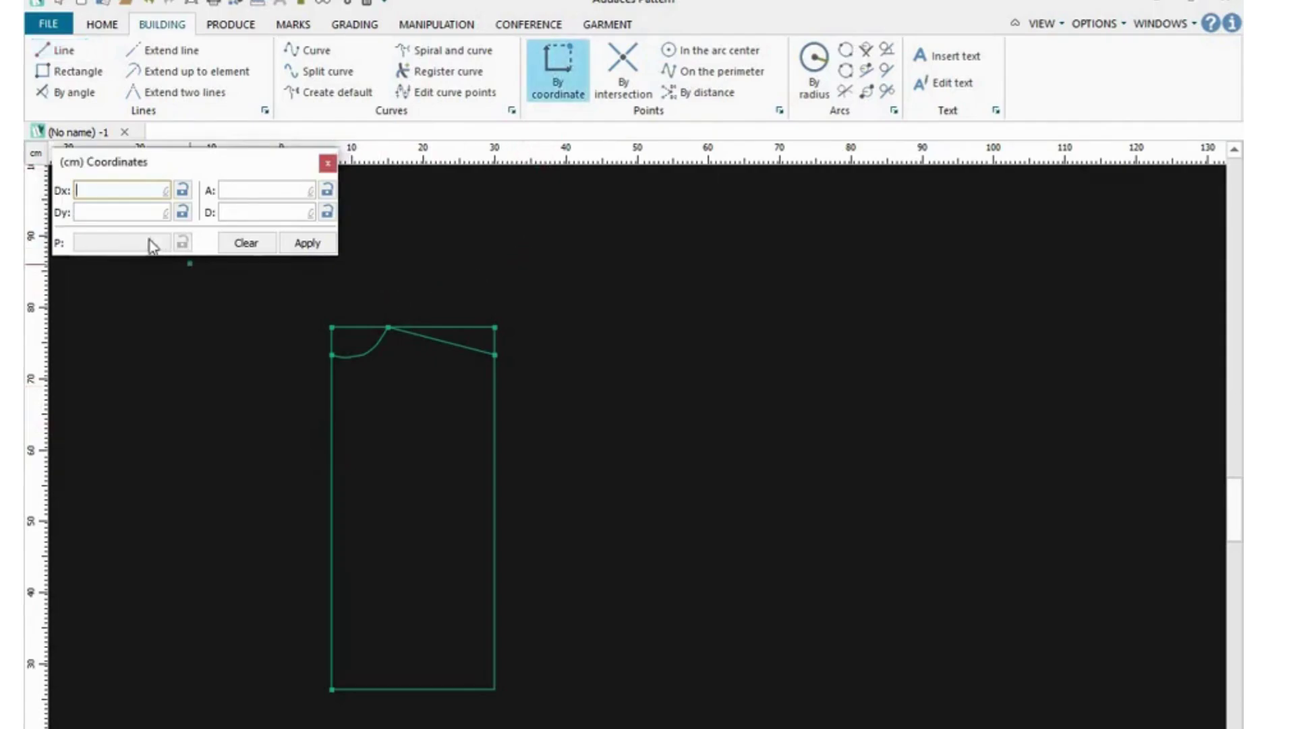
click(86, 212)
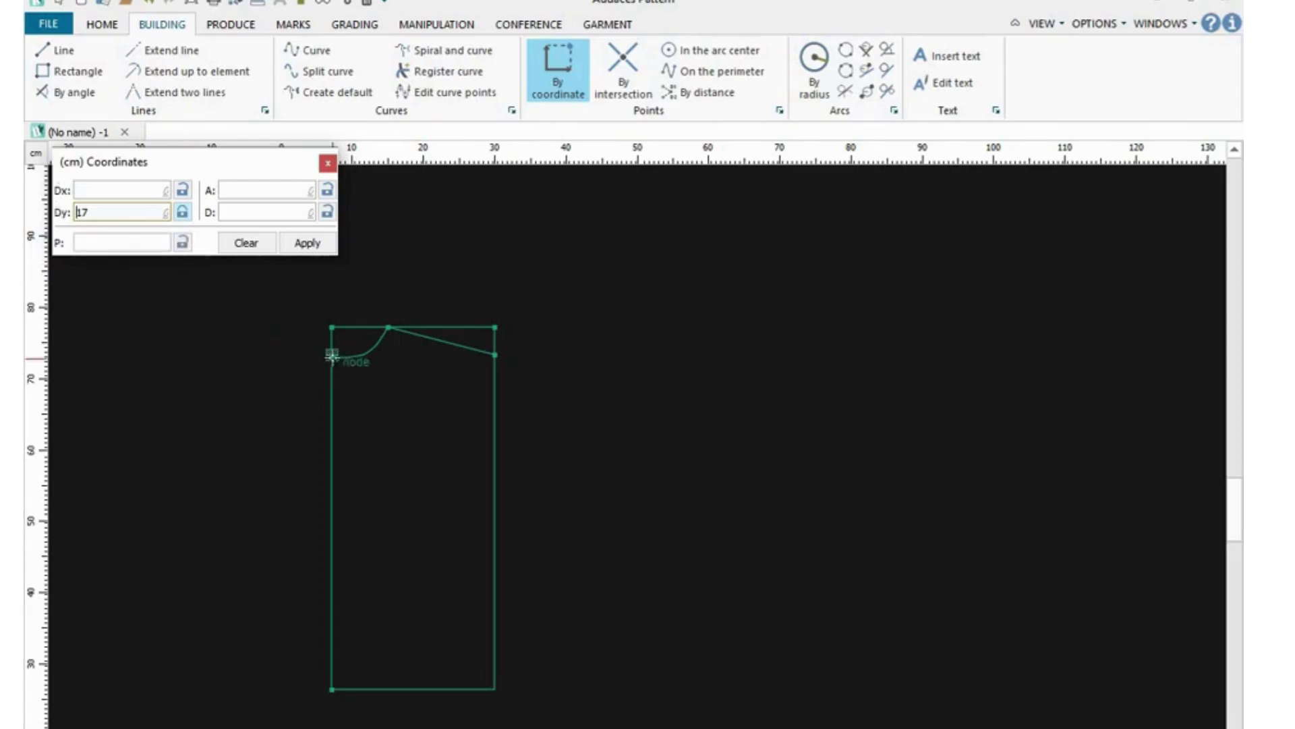
click(332, 356)
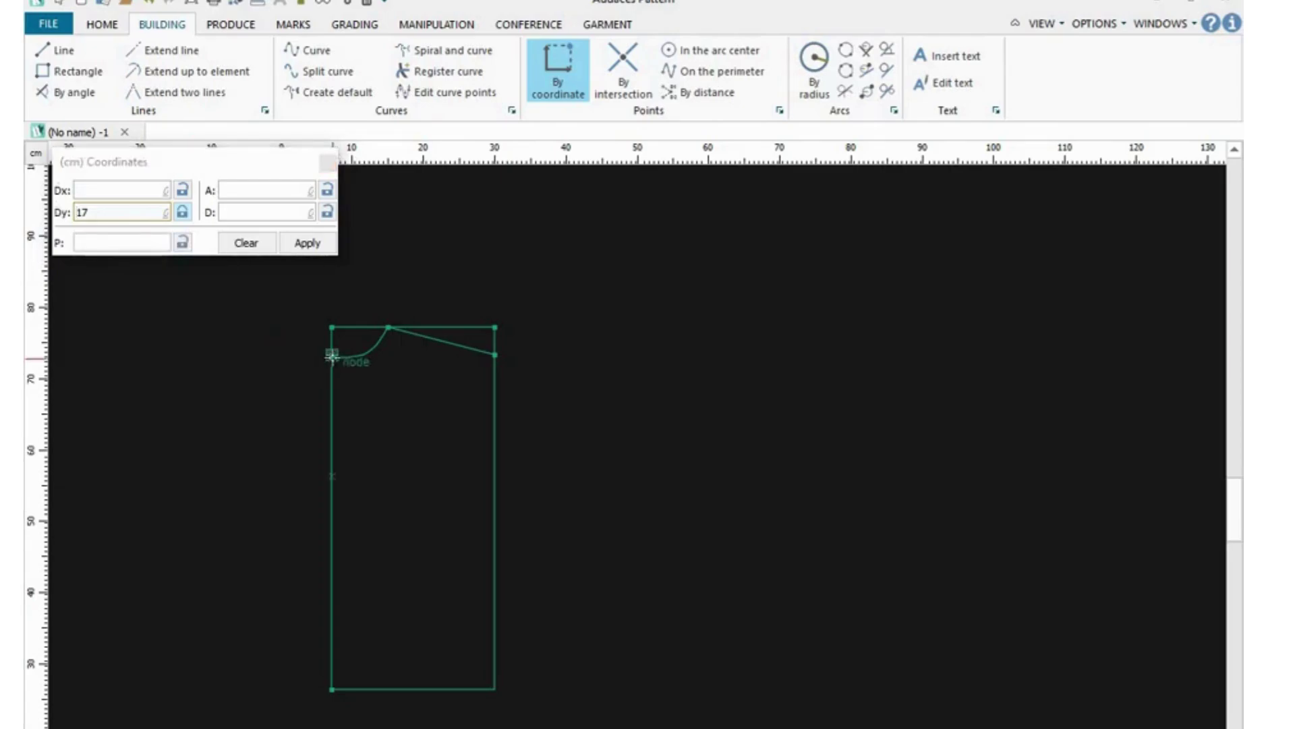
click(332, 476)
key(Return)
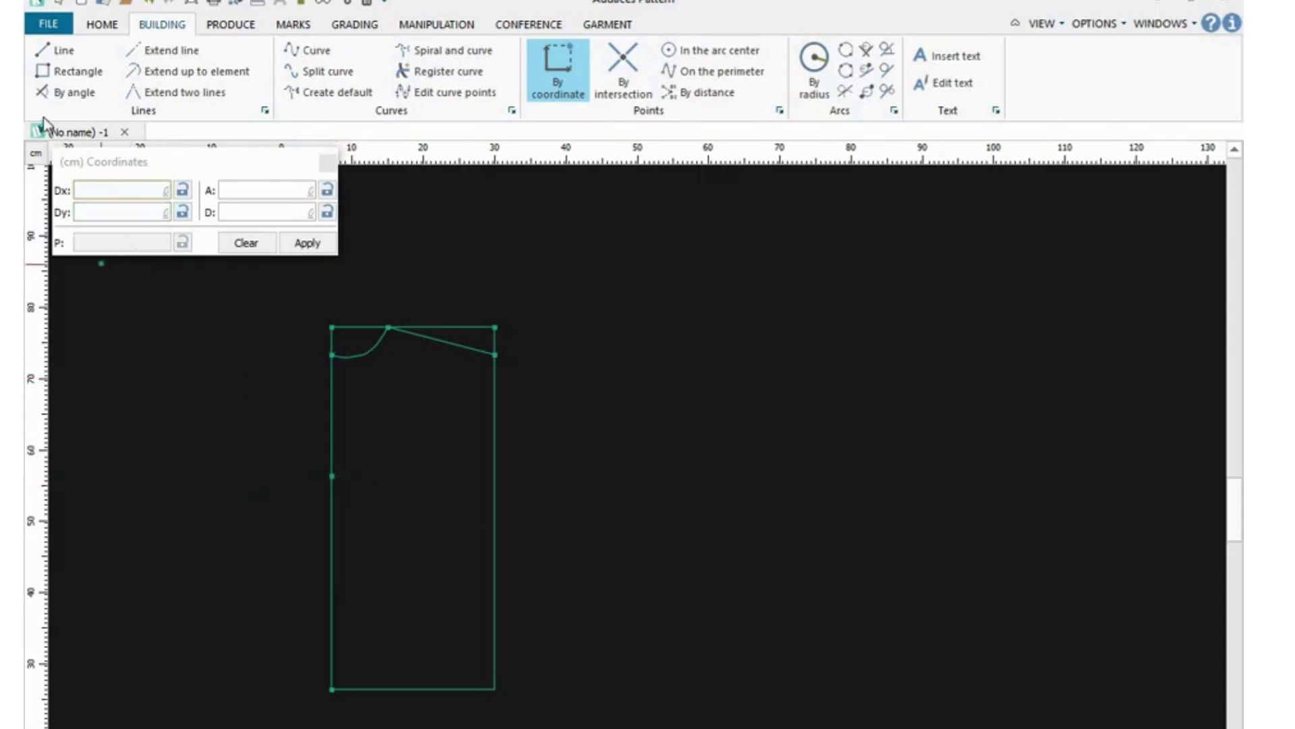
Draw a horizontal line from the new left-edge point across to the rectangle's right edge
click(70, 54)
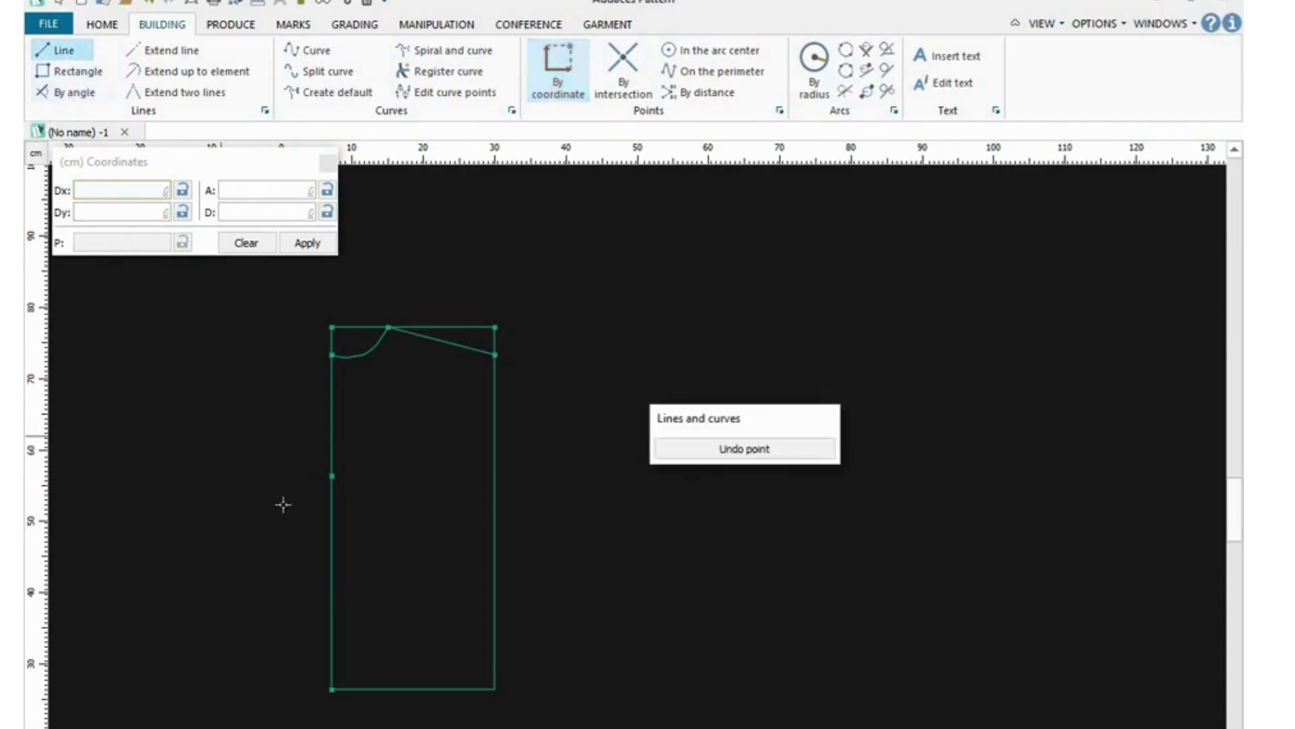
click(332, 477)
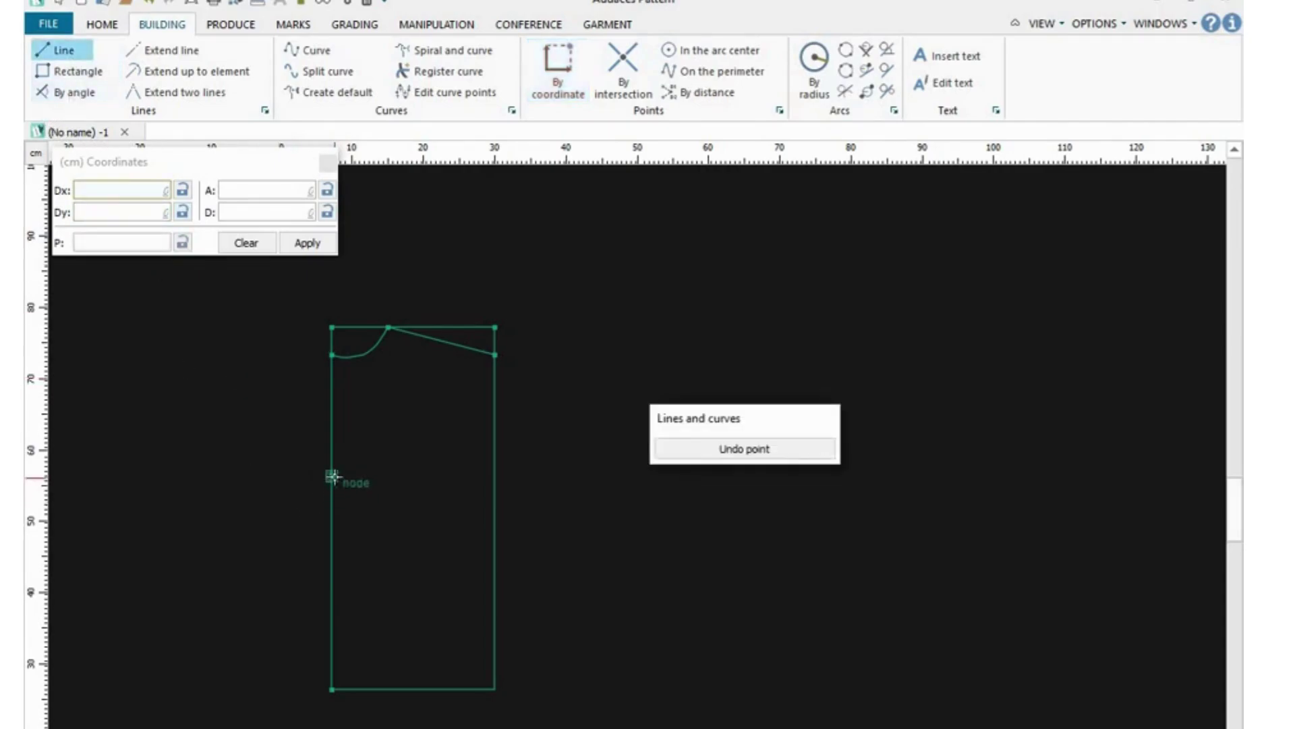
click(494, 476)
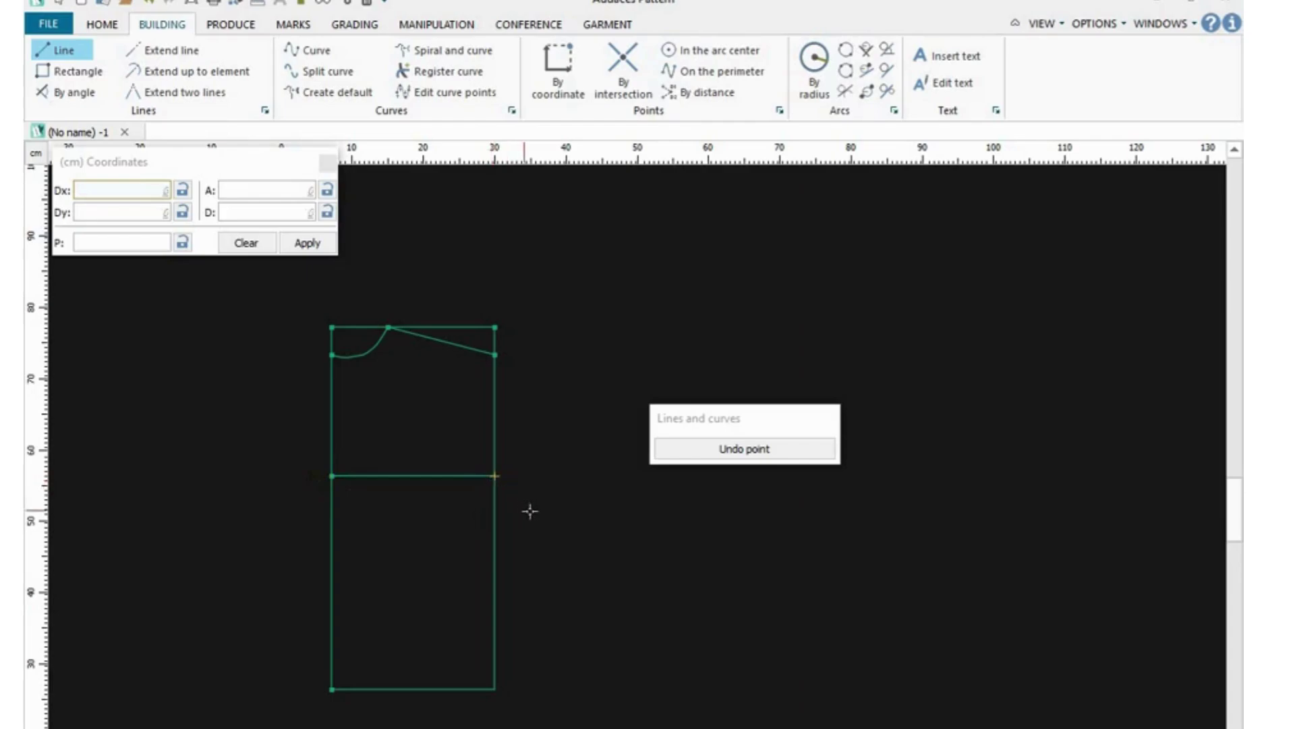
key(Escape)
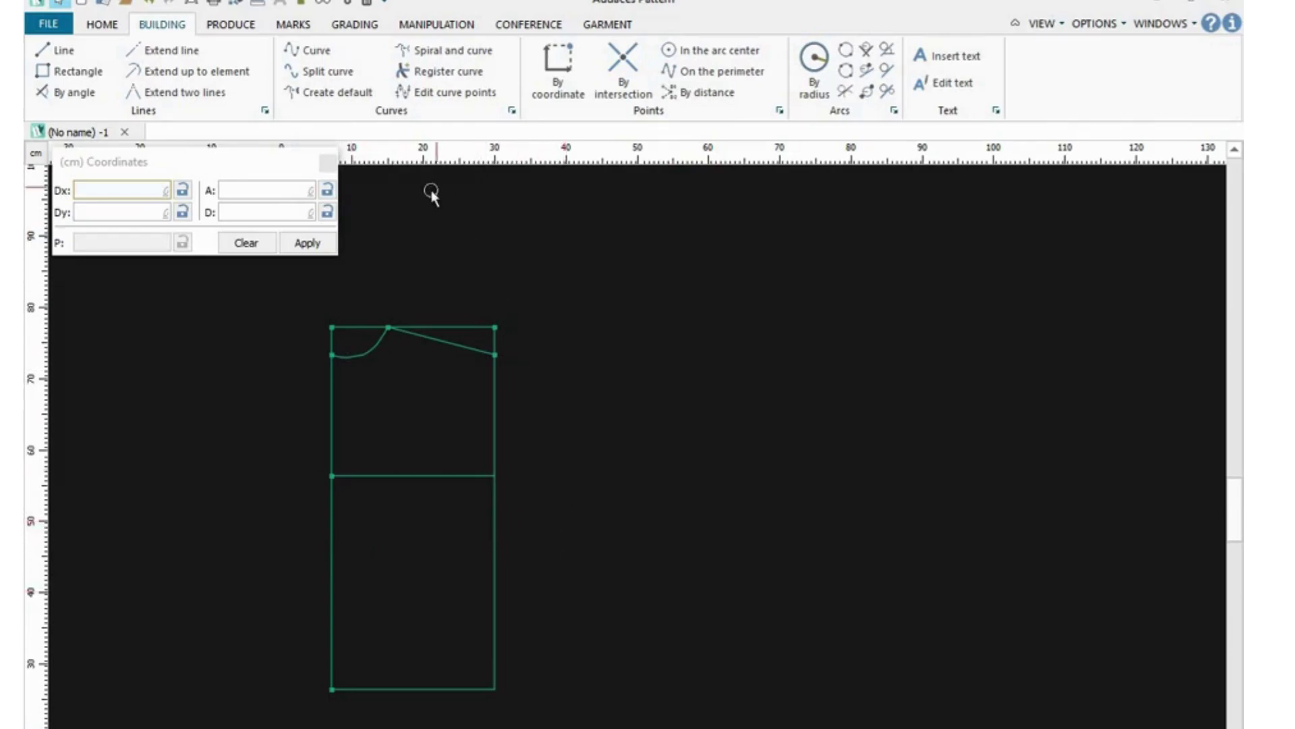
Create a parallel copy of the rectangle's bottom edge 25 cm above it
click(442, 25)
click(429, 63)
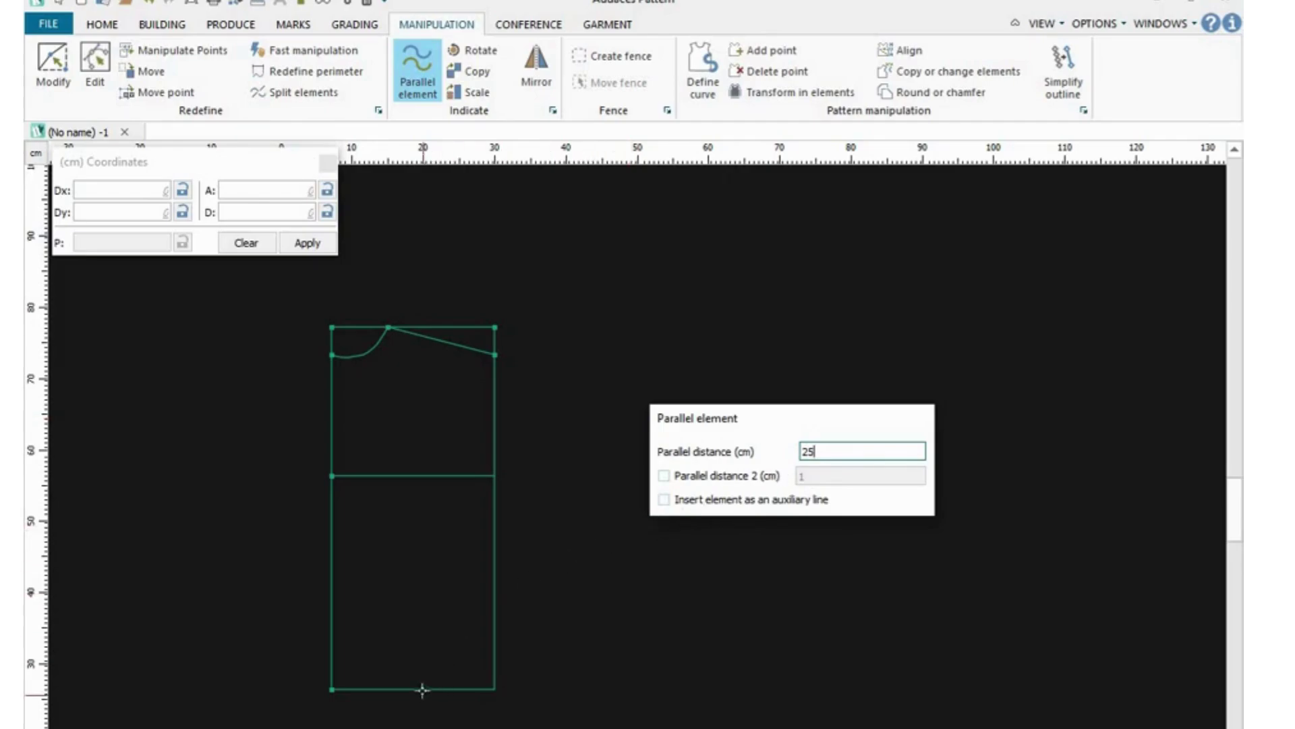
click(422, 690)
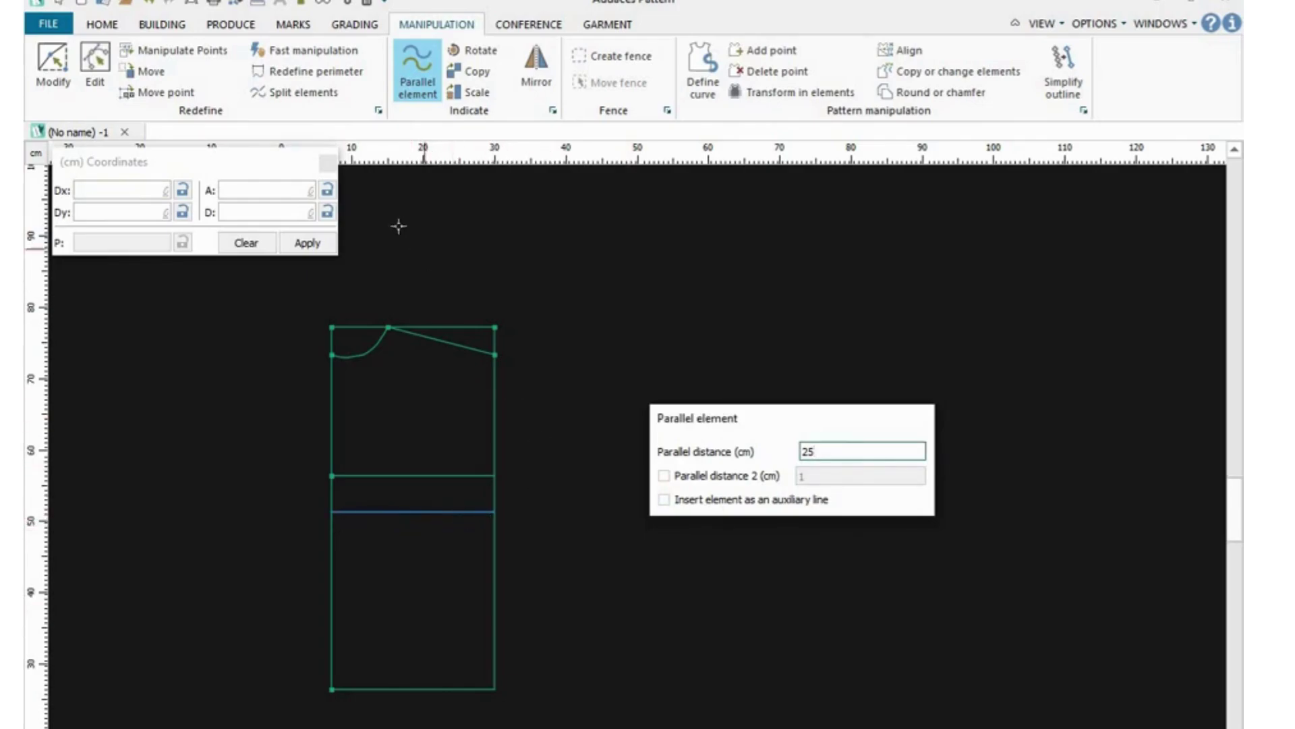
Try to redefine the length of the new parallel line to 23 cm in Uni-directional mode
click(305, 77)
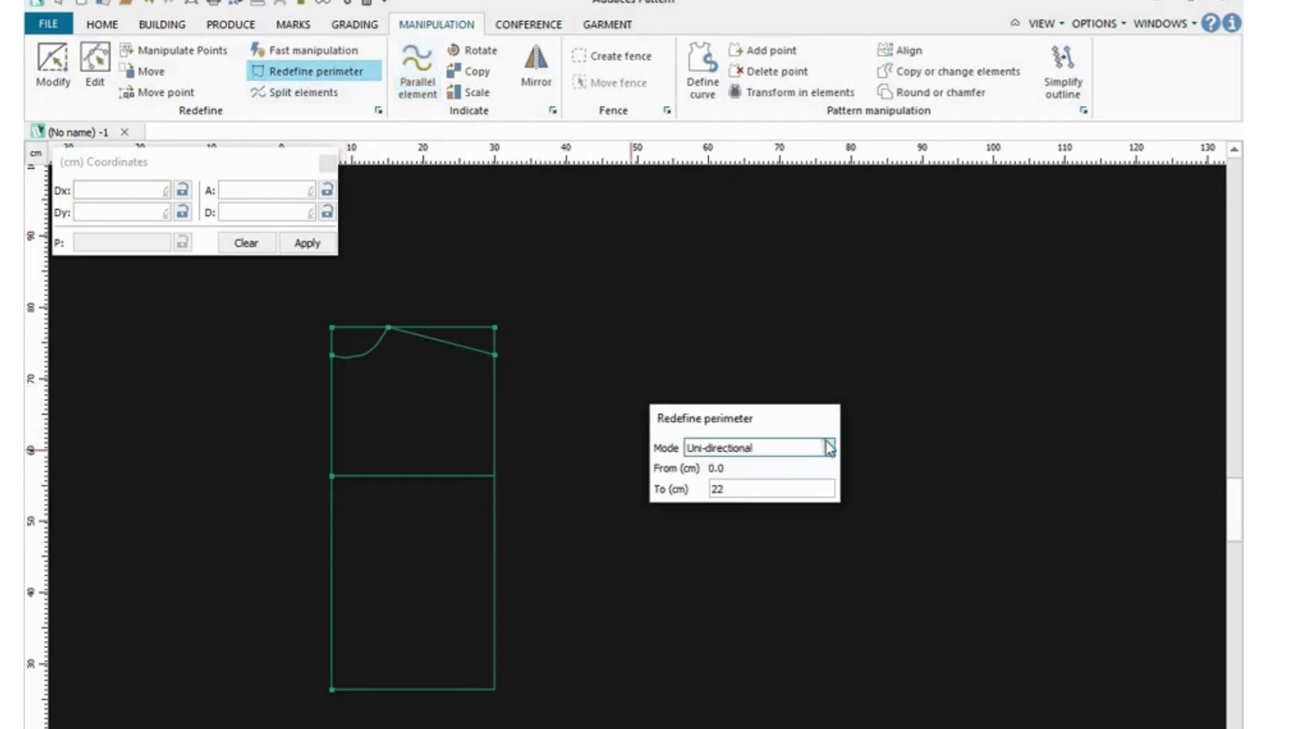
click(824, 447)
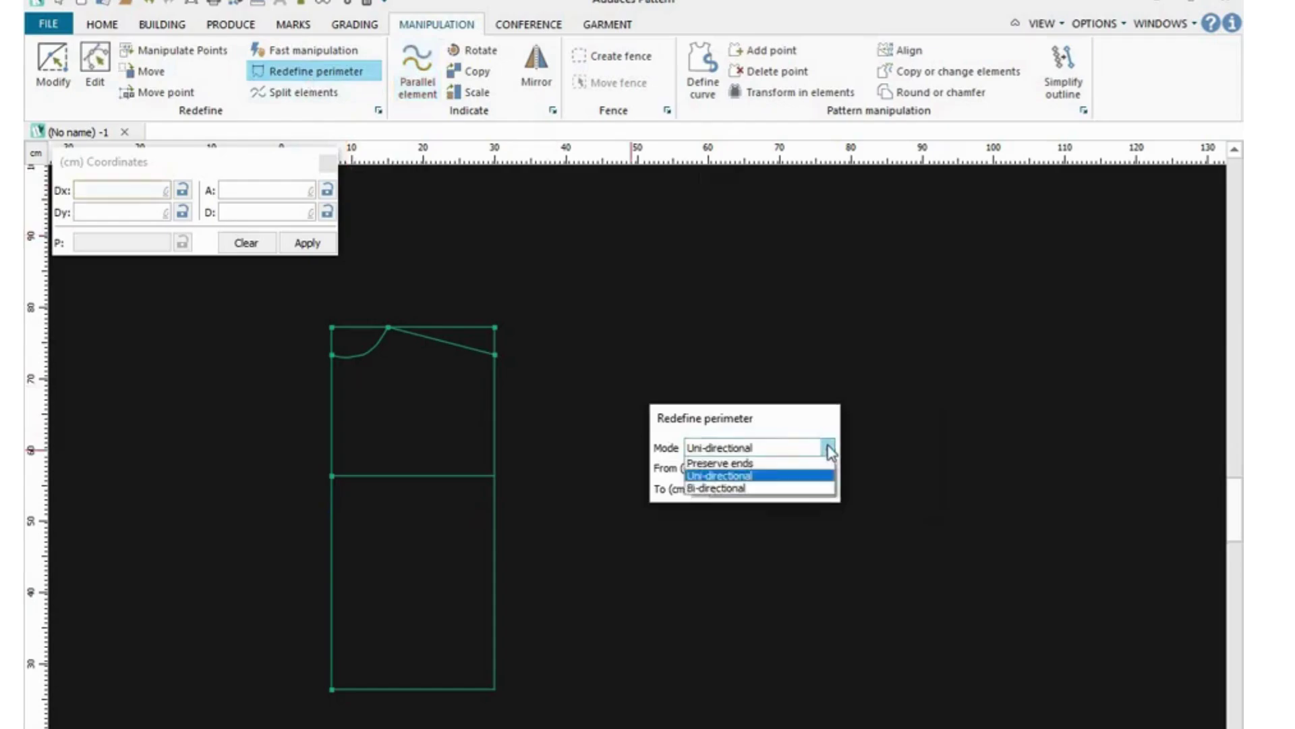
click(724, 478)
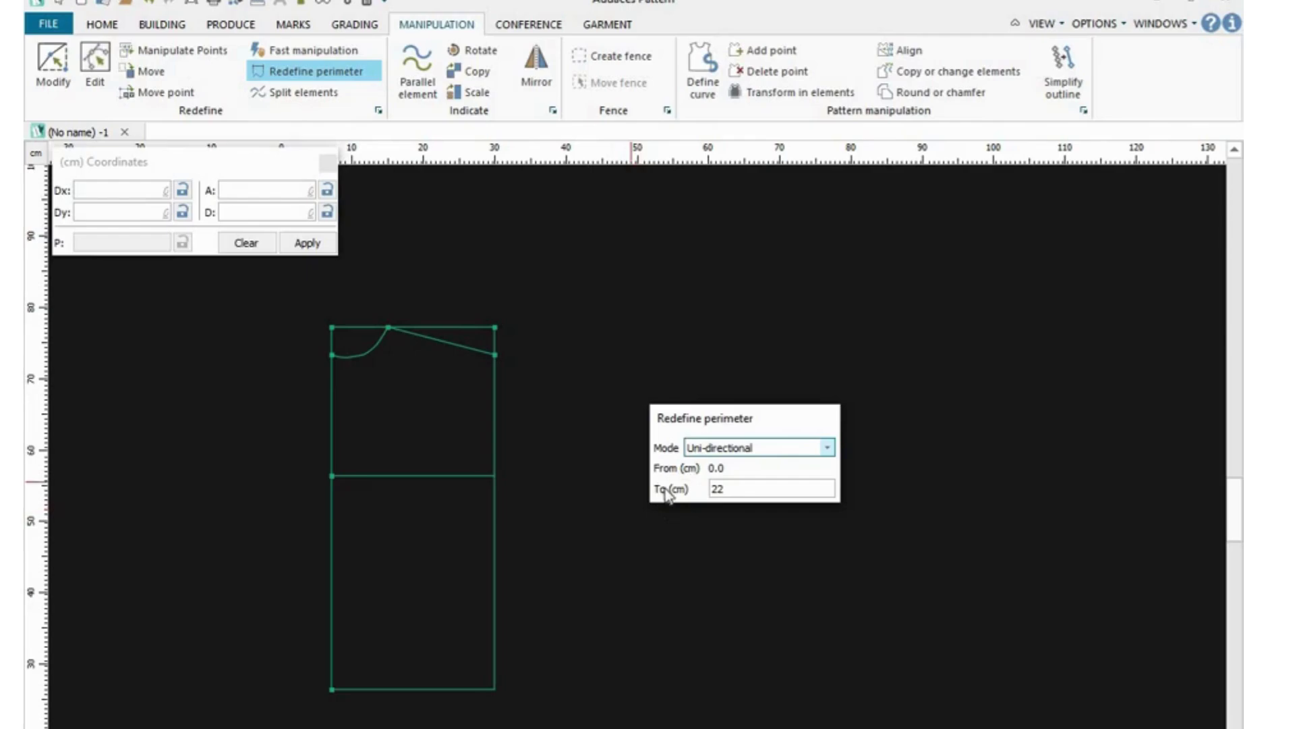
click(732, 488)
key(BackSpace)
text(3)
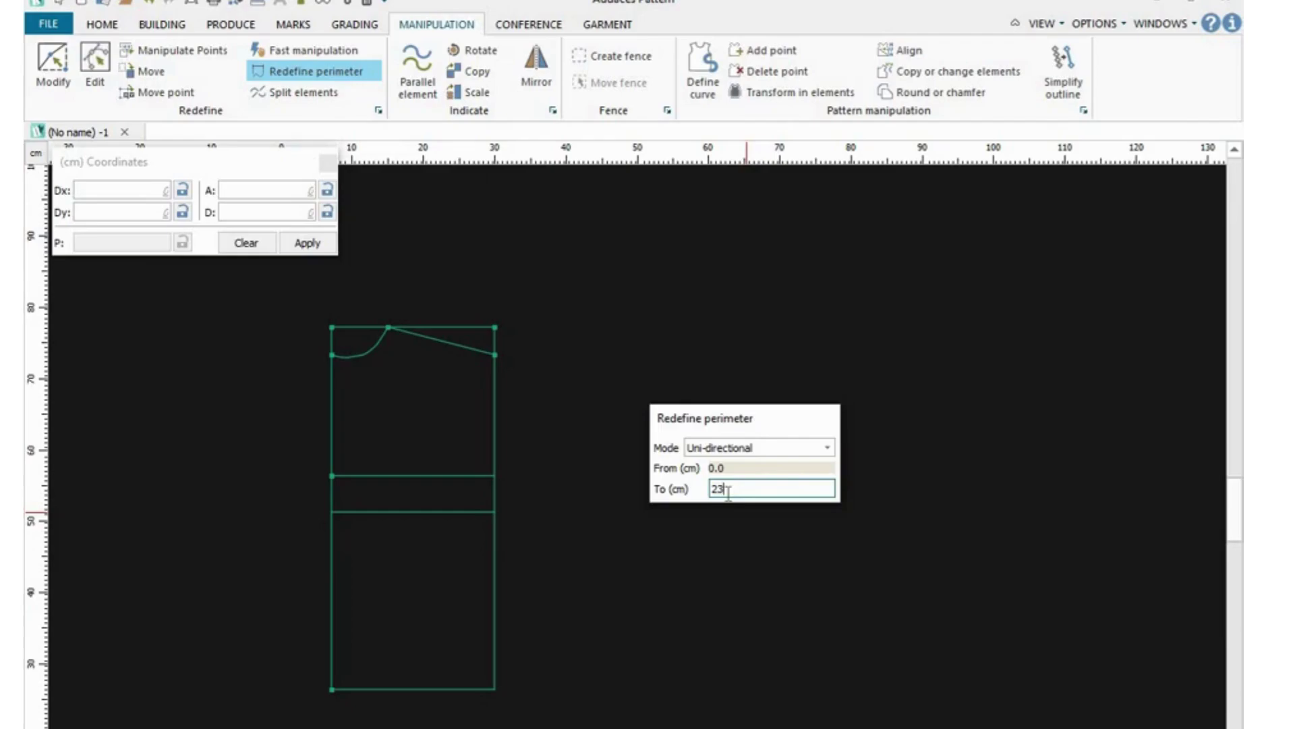
click(463, 511)
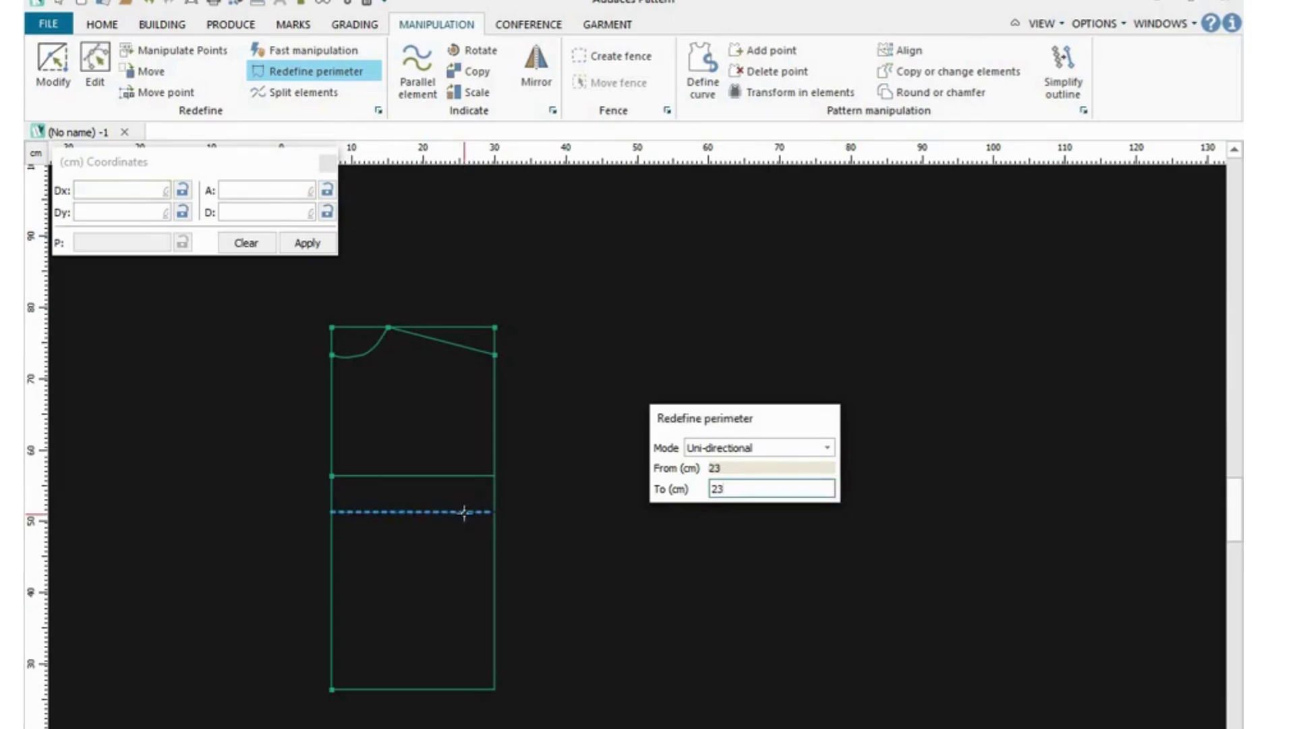
key(Return)
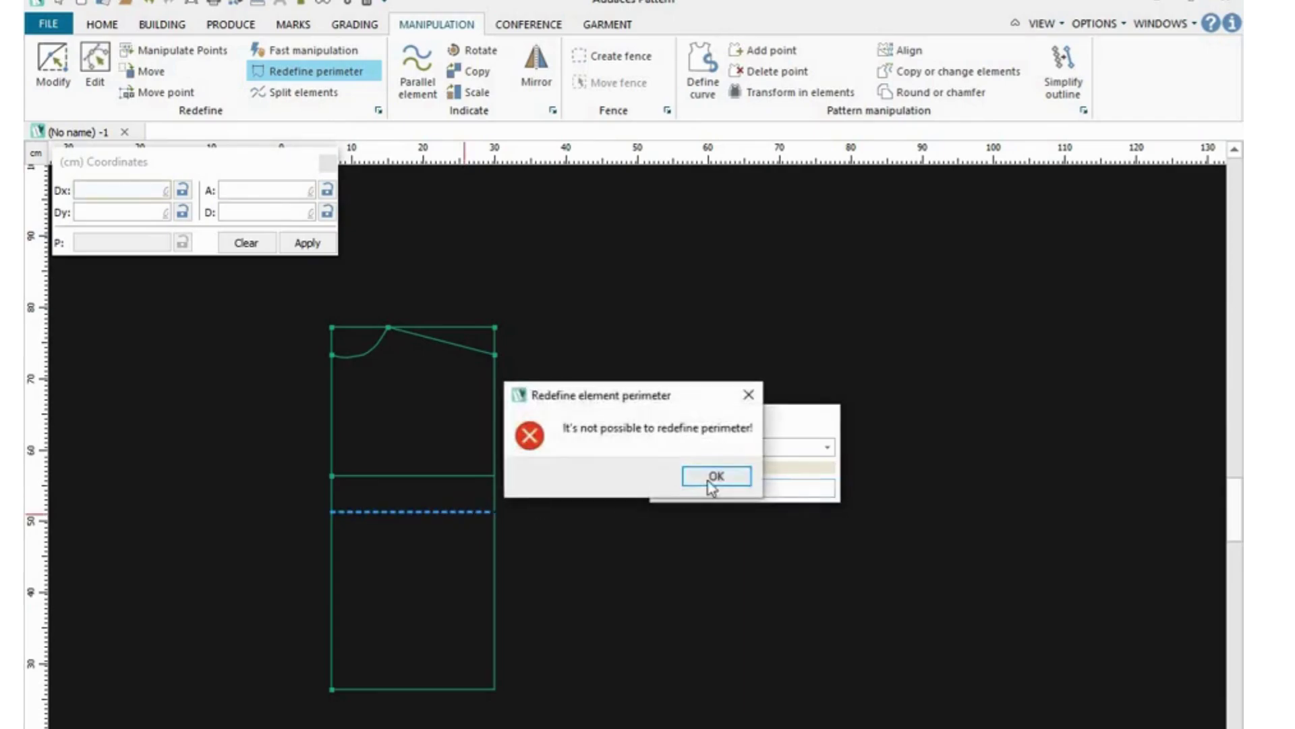
click(711, 486)
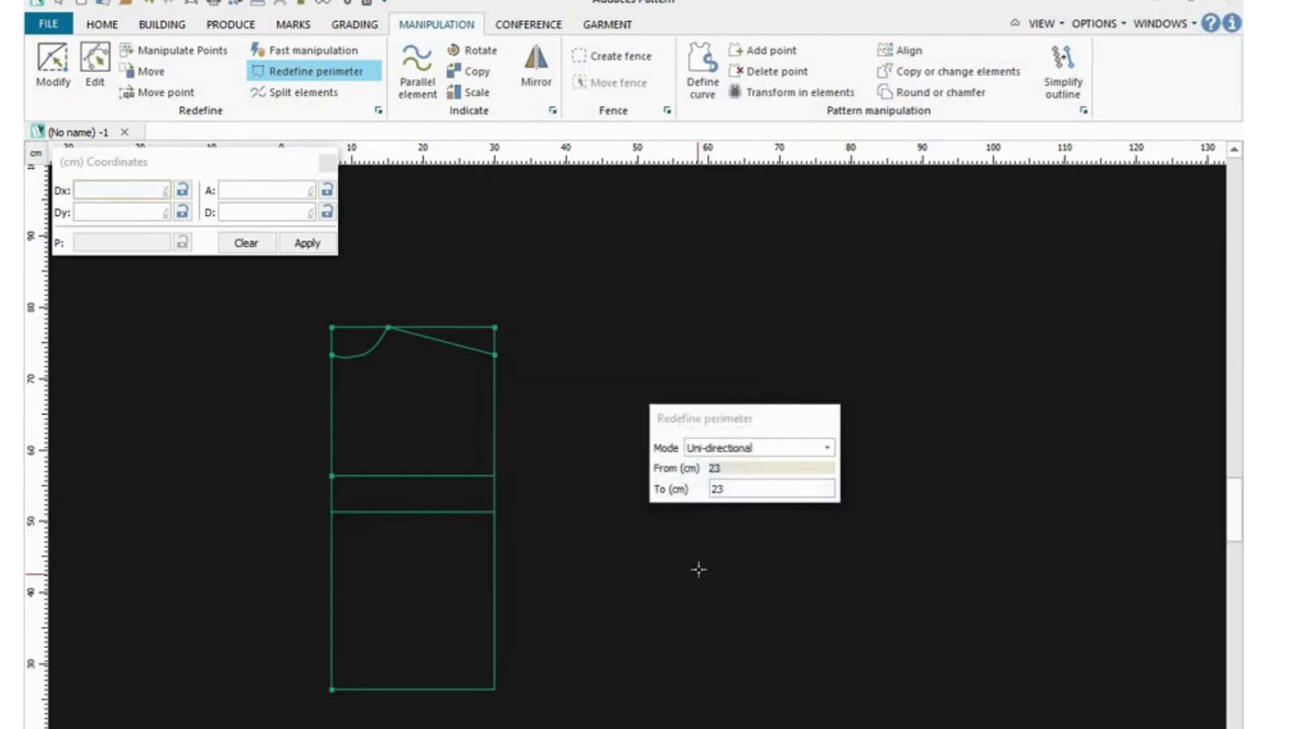
Redefine the lower horizontal line's length to 24 cm, extending its right end past the rectangle
click(722, 489)
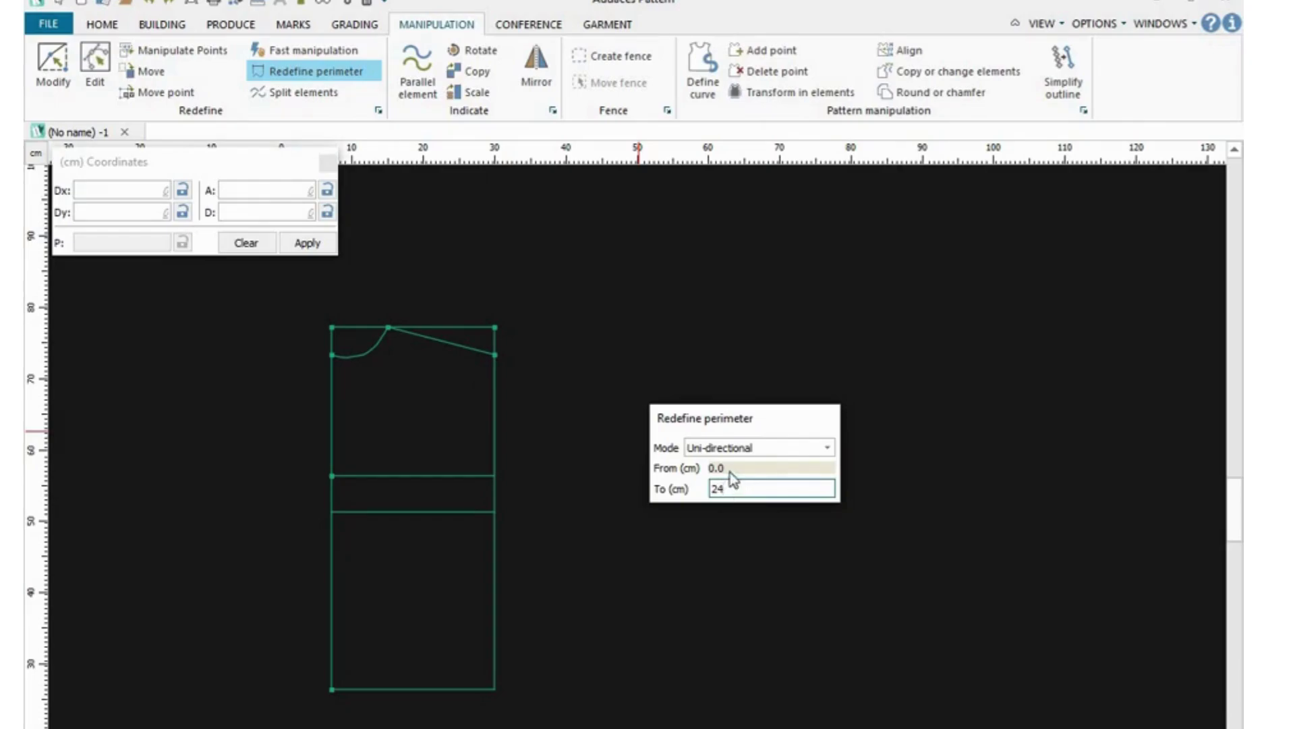
click(460, 511)
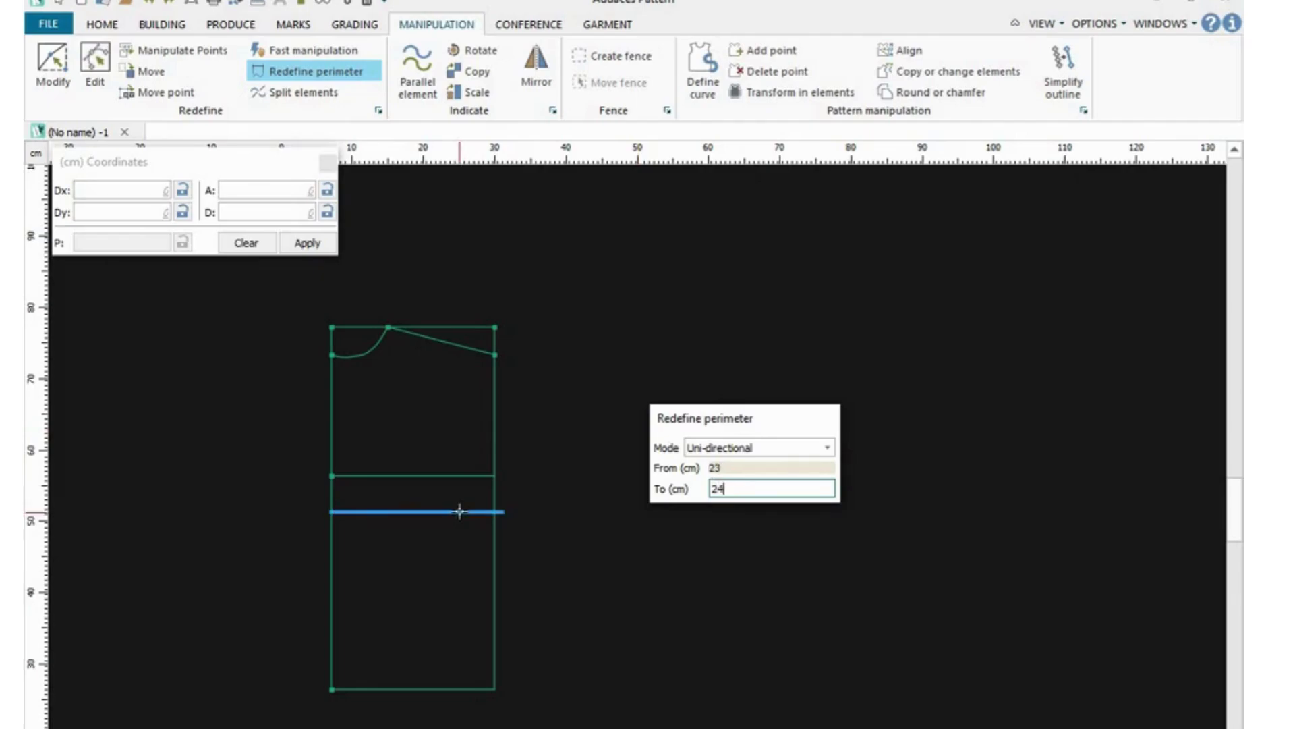
key(Return)
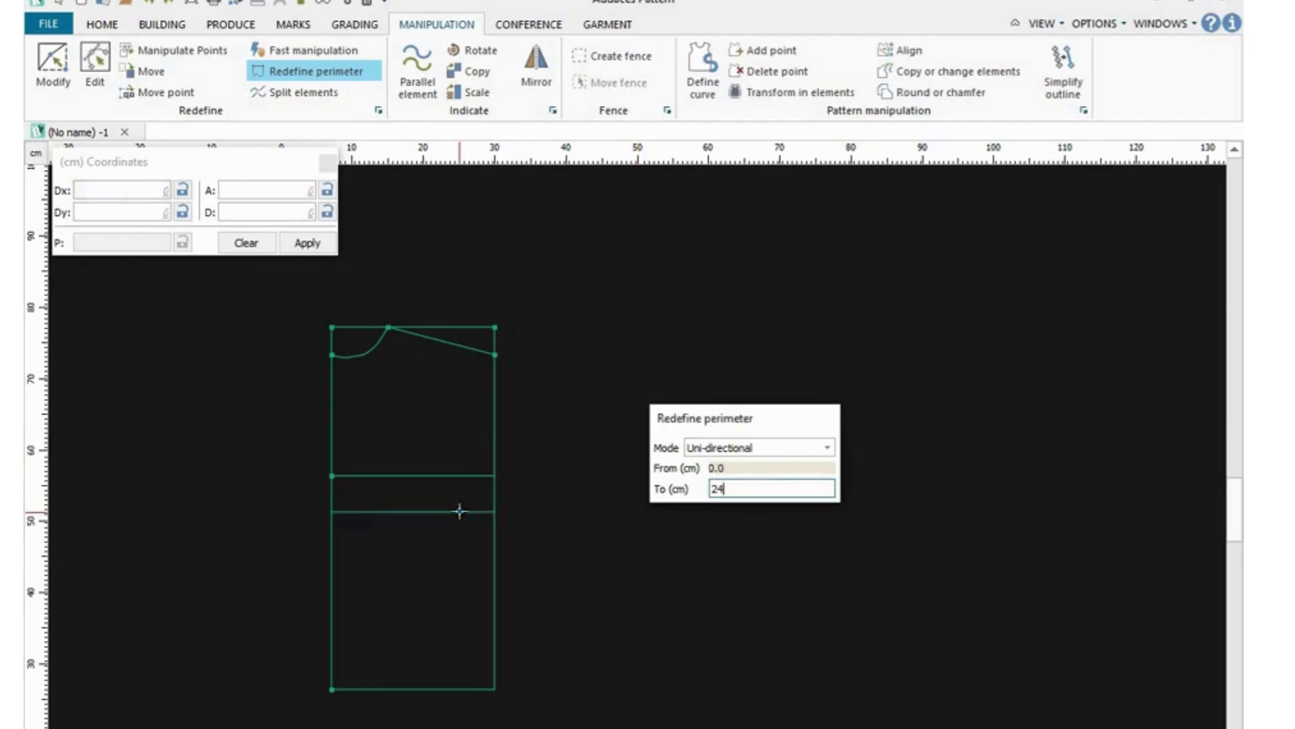
click(460, 511)
key(Return)
key(Escape)
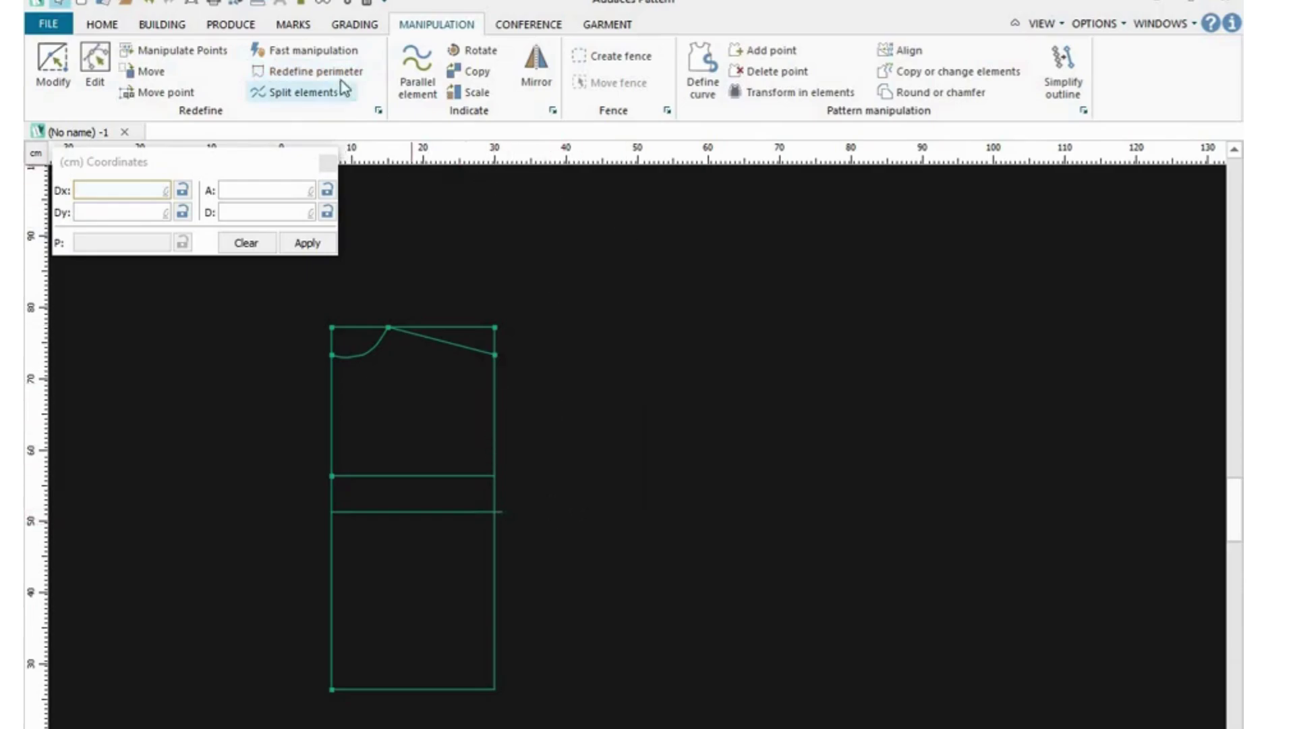
Redefine the upper horizontal line's length to 21 cm, shortening it at its right end
click(316, 71)
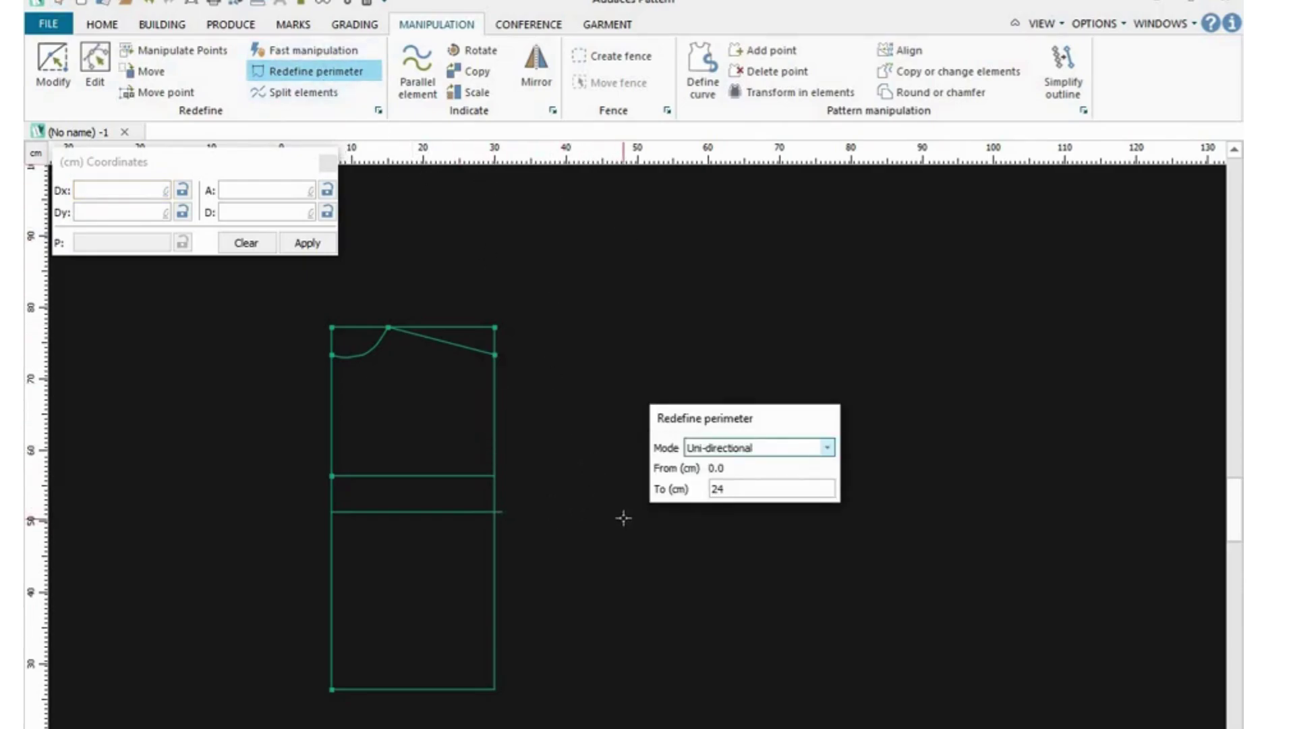
click(728, 490)
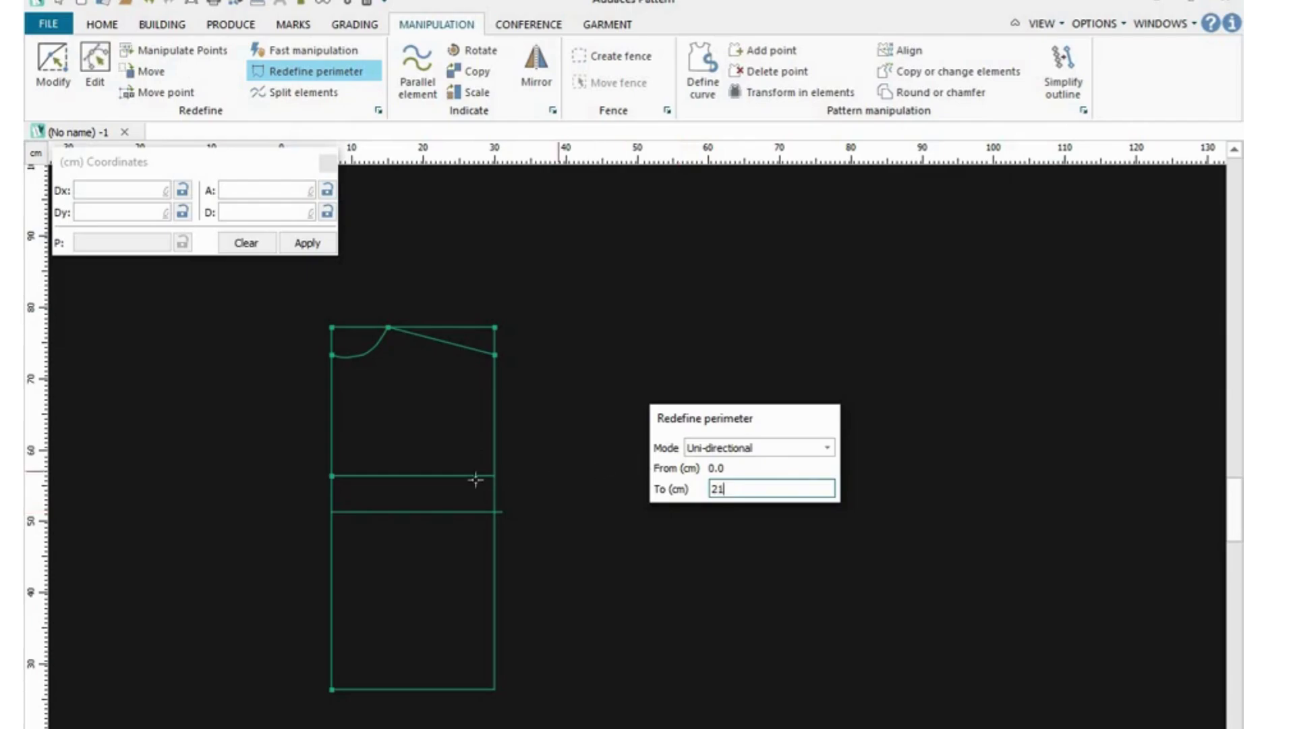
click(468, 476)
key(Return)
right_click(468, 475)
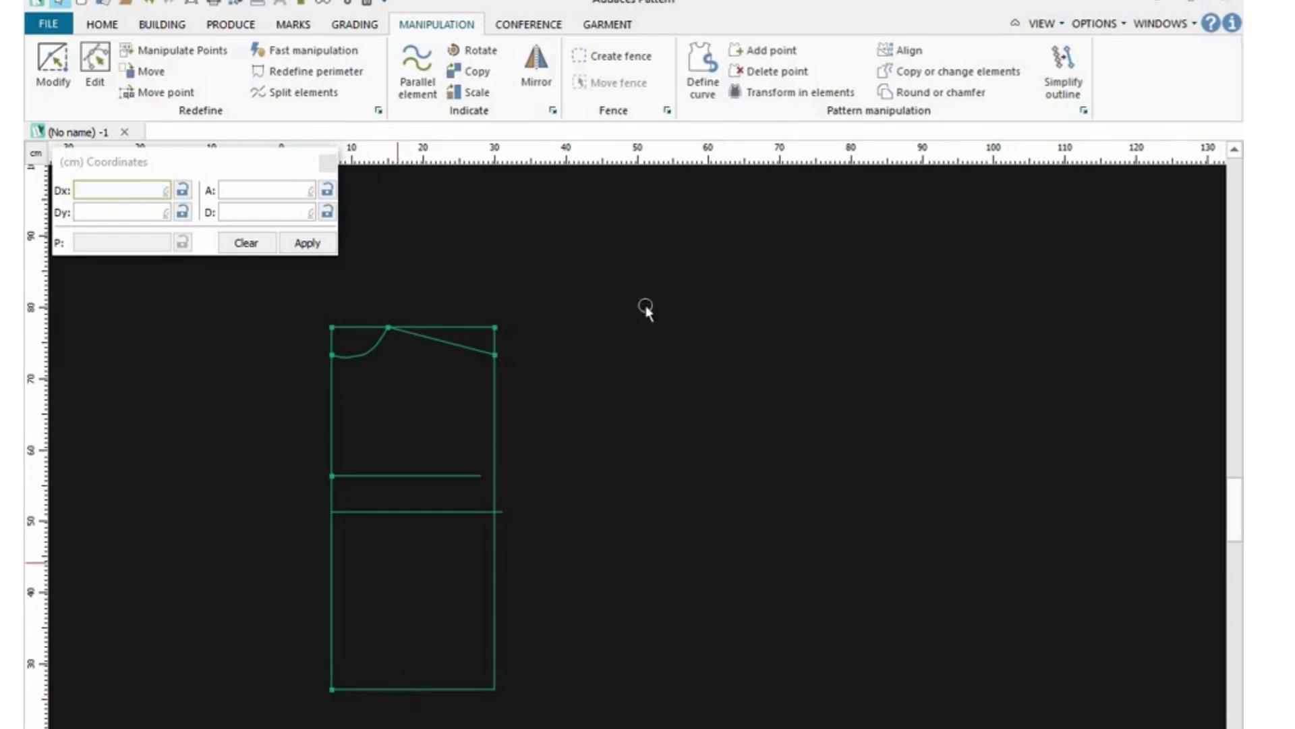
Place a point on the rectangle's bottom edge, 8 cm to the right of its lower-left corner
click(163, 25)
click(557, 78)
click(89, 202)
click(88, 194)
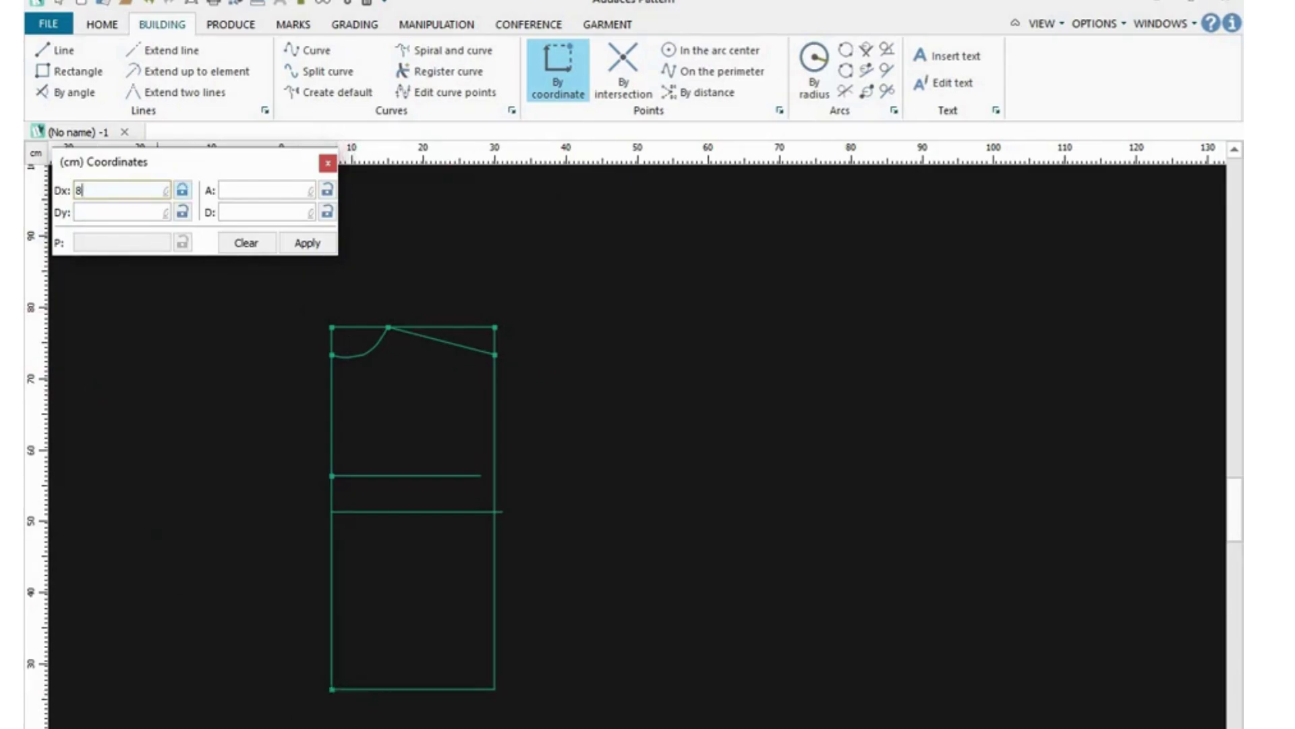
click(331, 689)
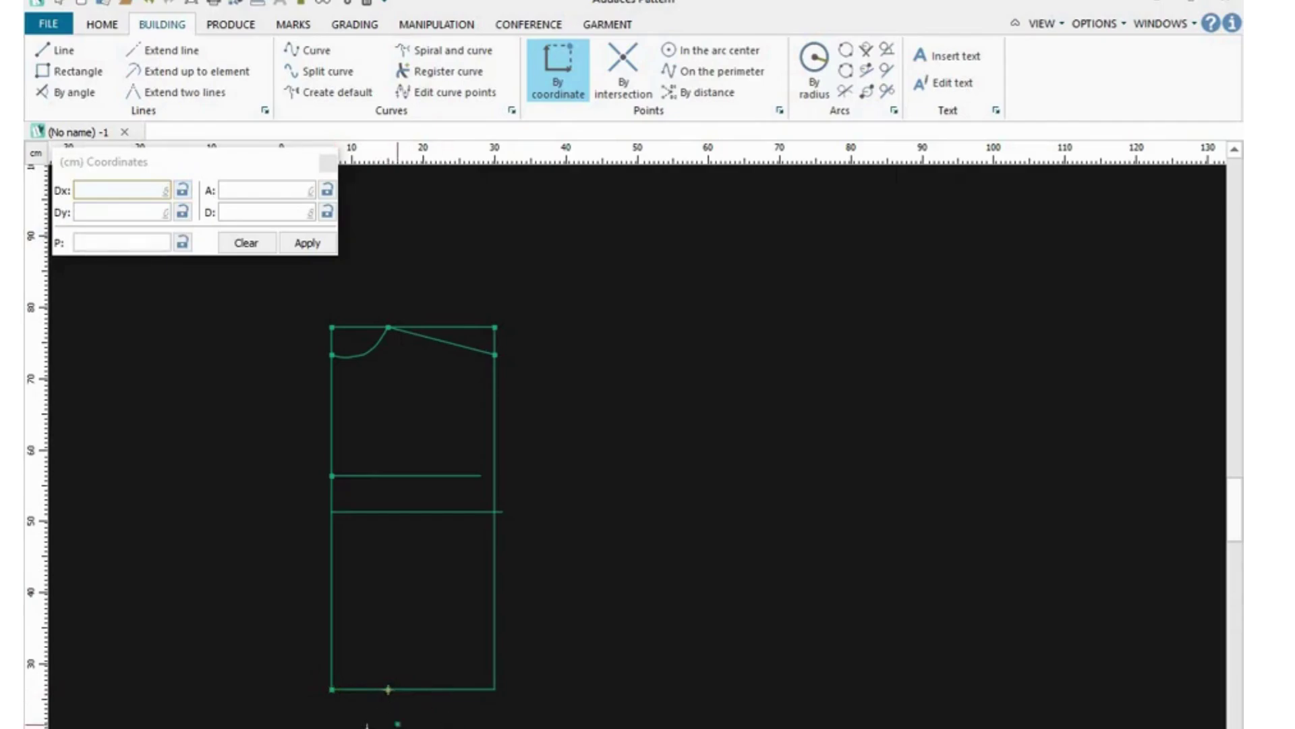
click(388, 689)
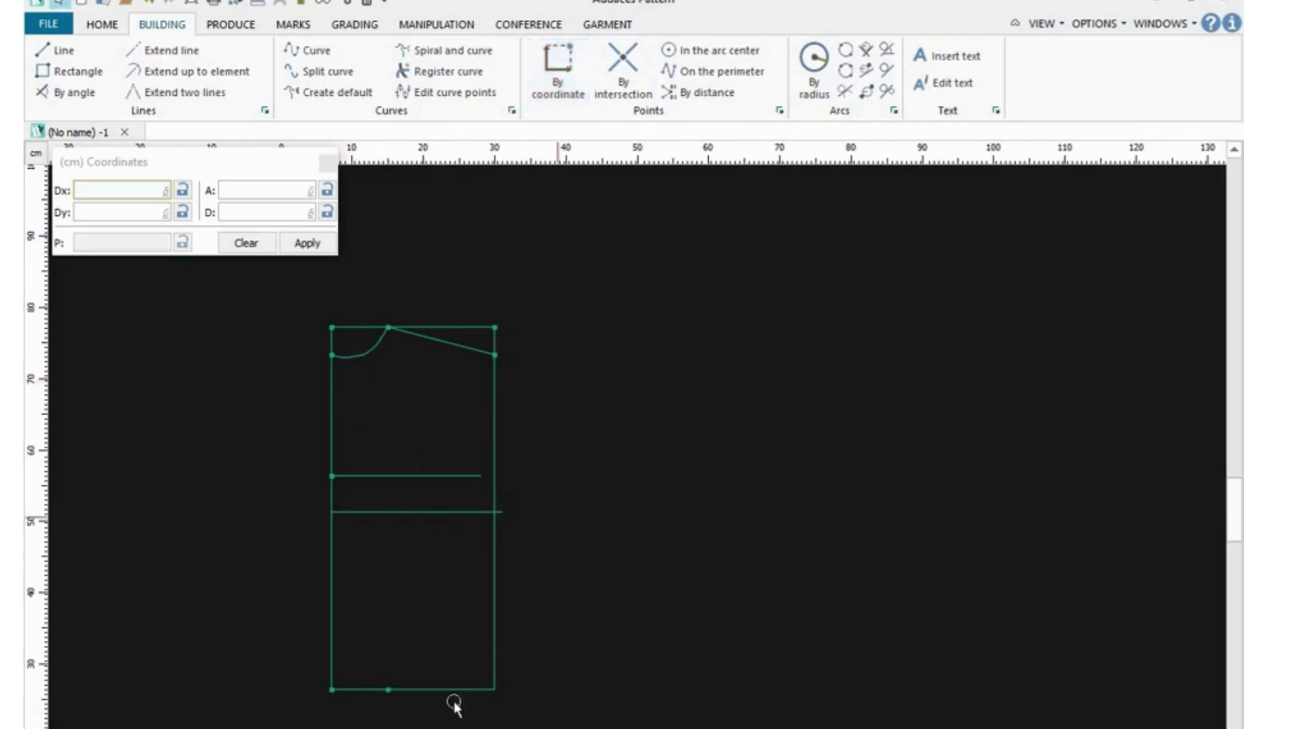
Place a point on the bottom edge, 21 cm to the right of a reference point picked just beside the lower-left corner
click(334, 692)
click(557, 75)
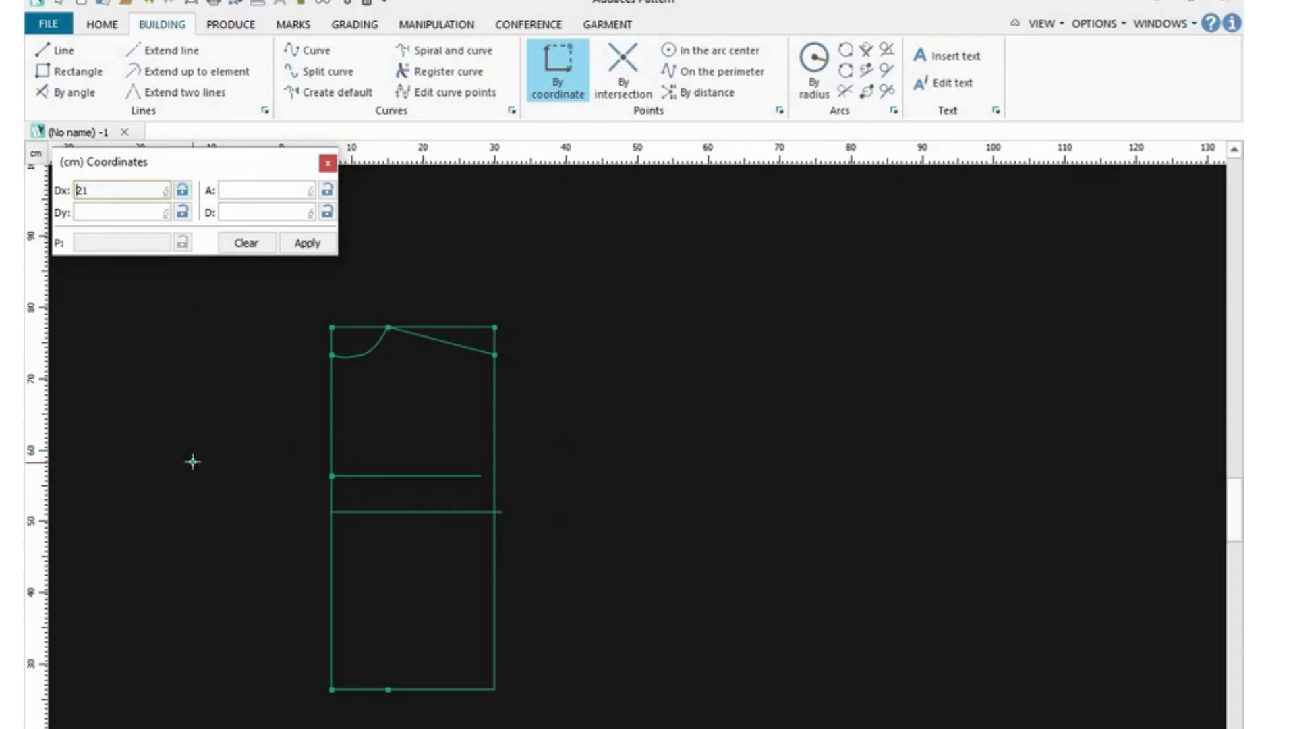
click(339, 690)
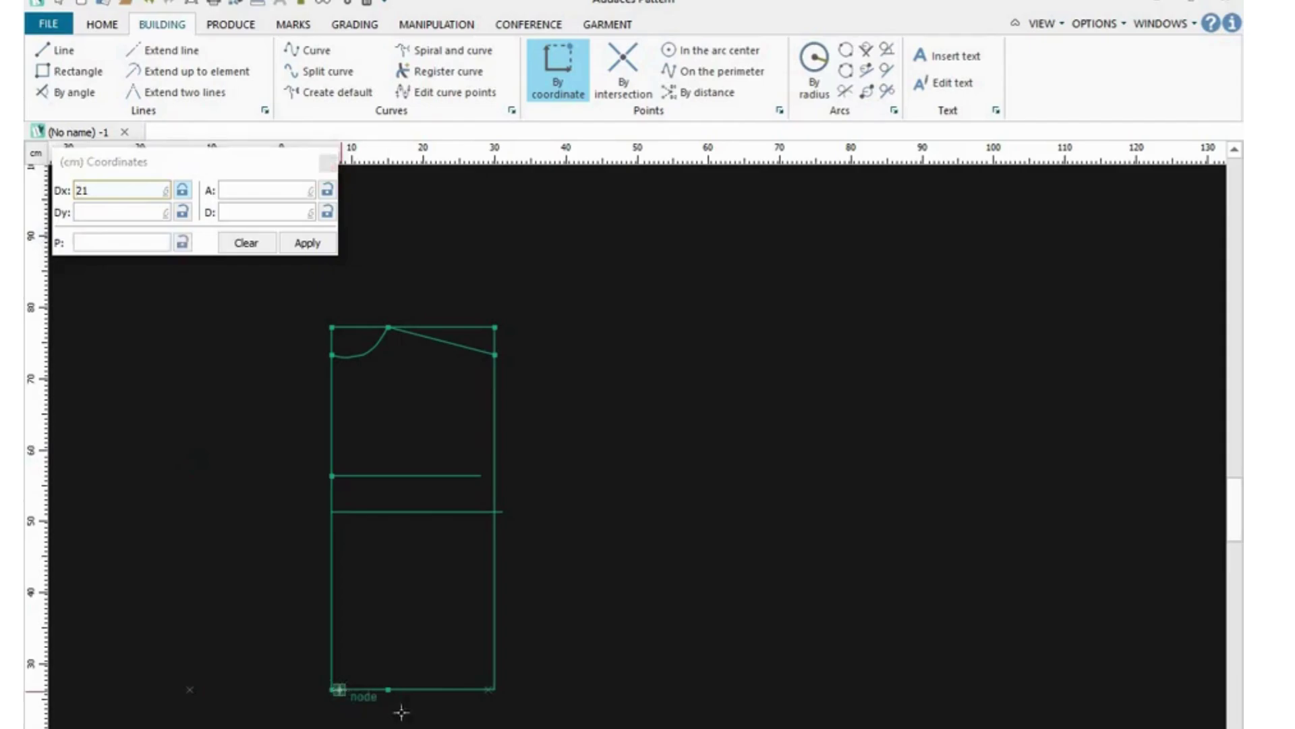
click(487, 689)
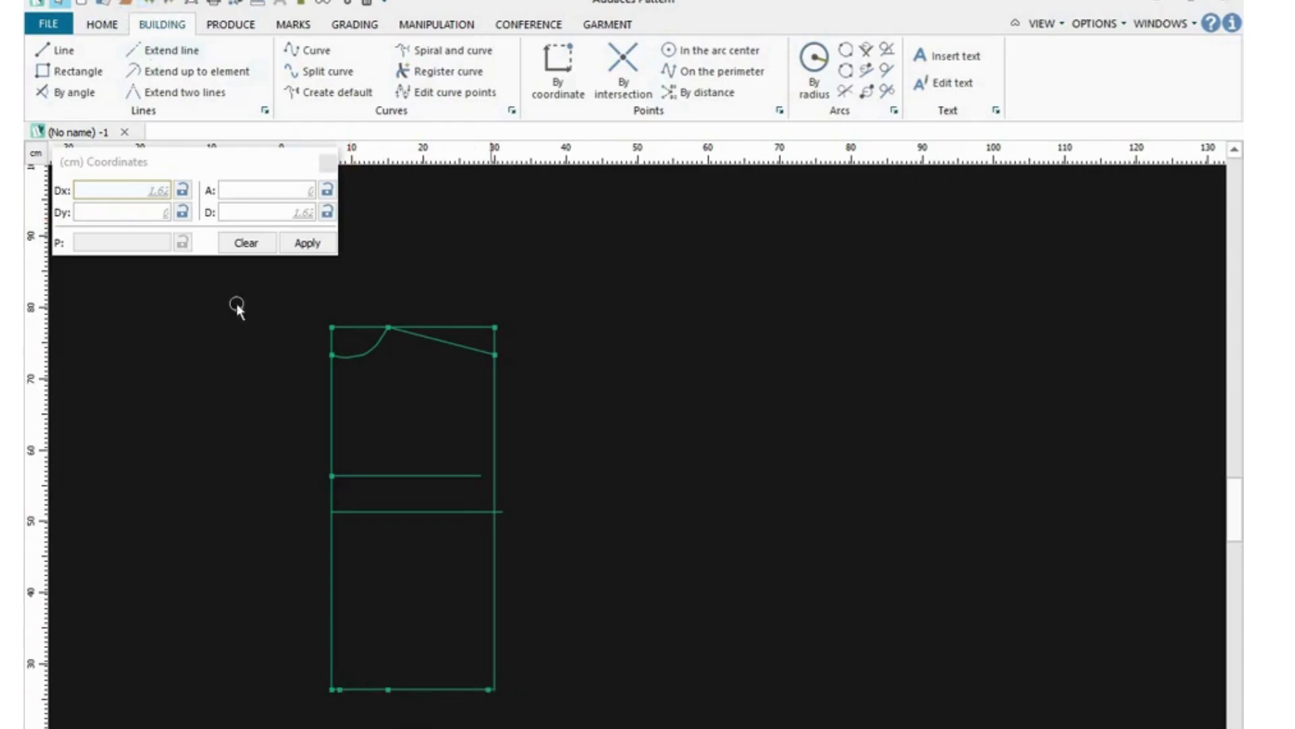
Draw a straight side line from the right end of the 24 cm line down to the bottom-edge point near the lower-right corner
click(62, 50)
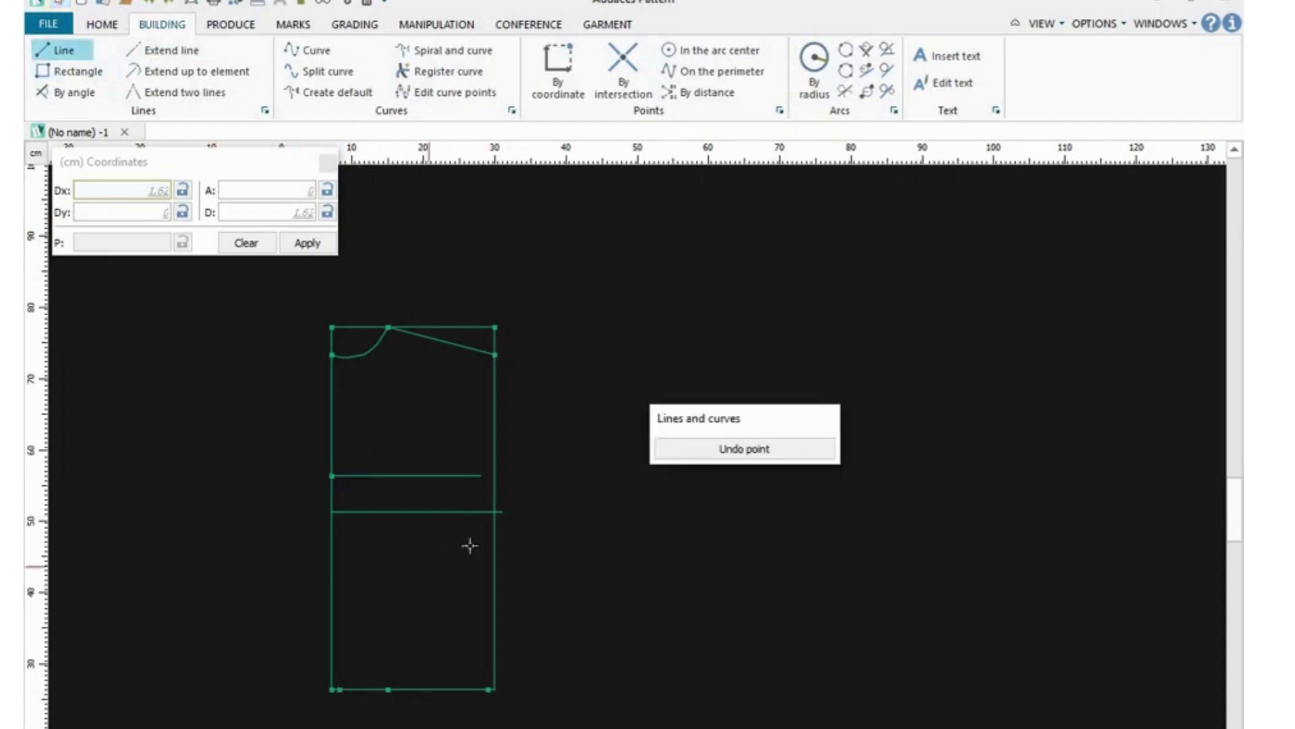
click(504, 512)
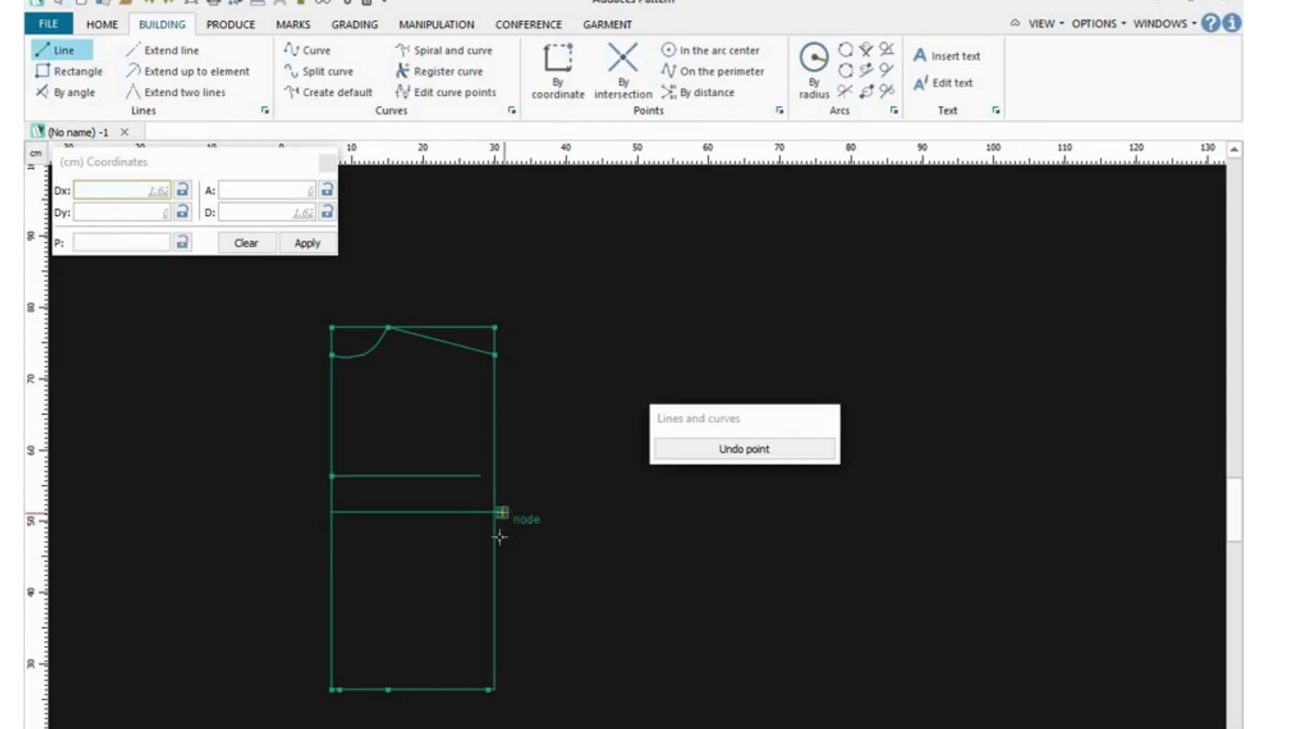
click(485, 690)
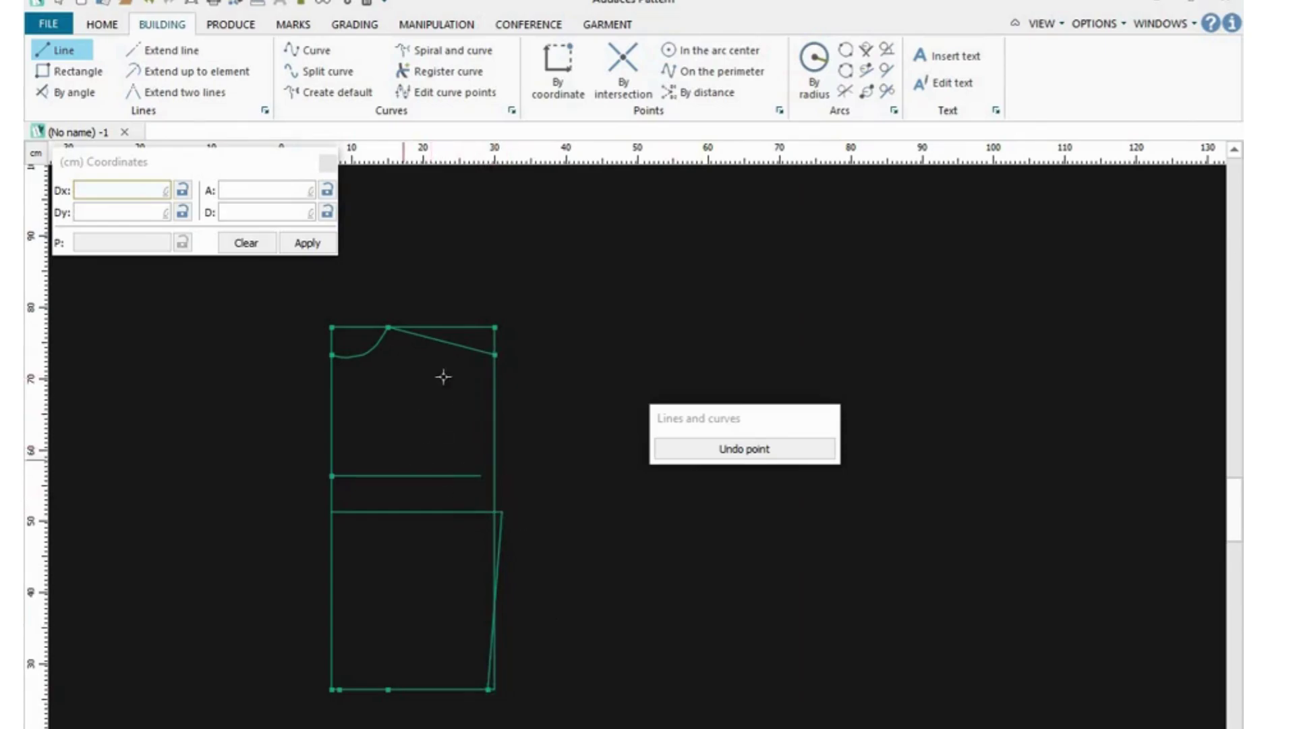
Draw the armhole curve from the shoulder line's outer end, bowed inward through the upper horizontal line's right end, to the lower line's right end
click(307, 50)
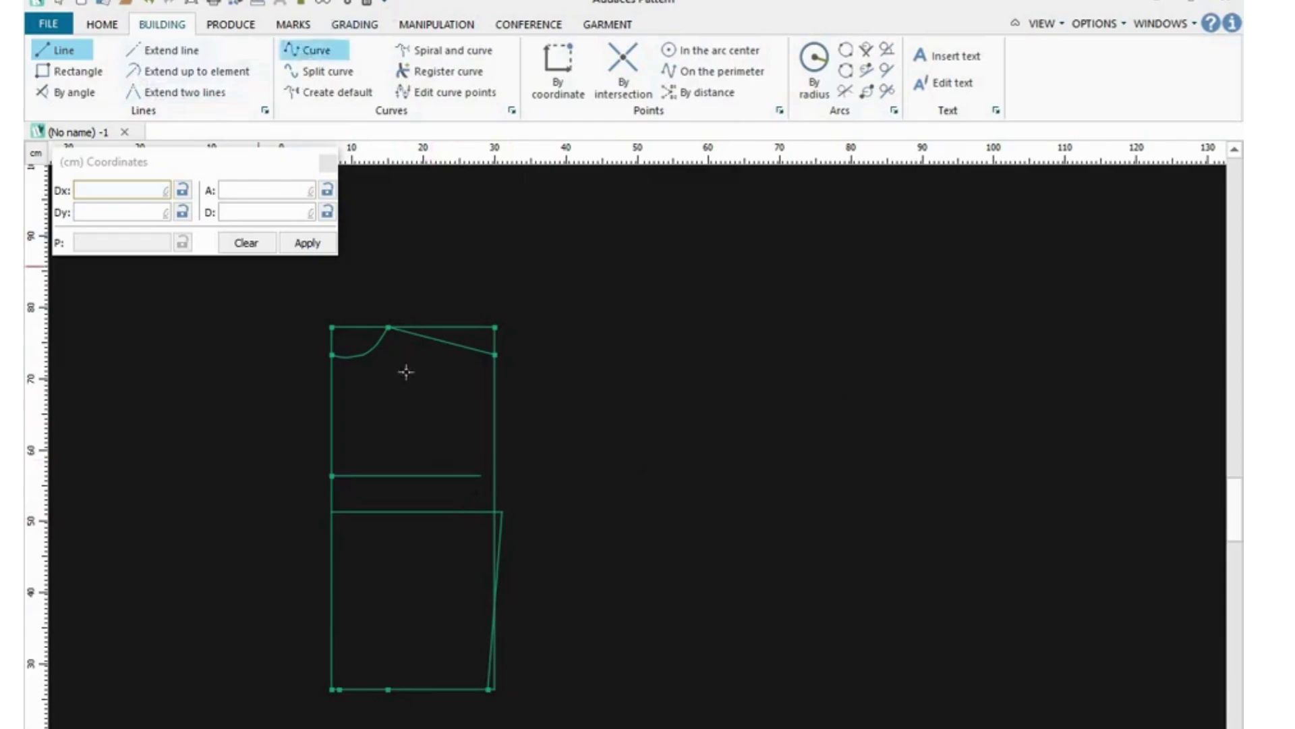
click(494, 354)
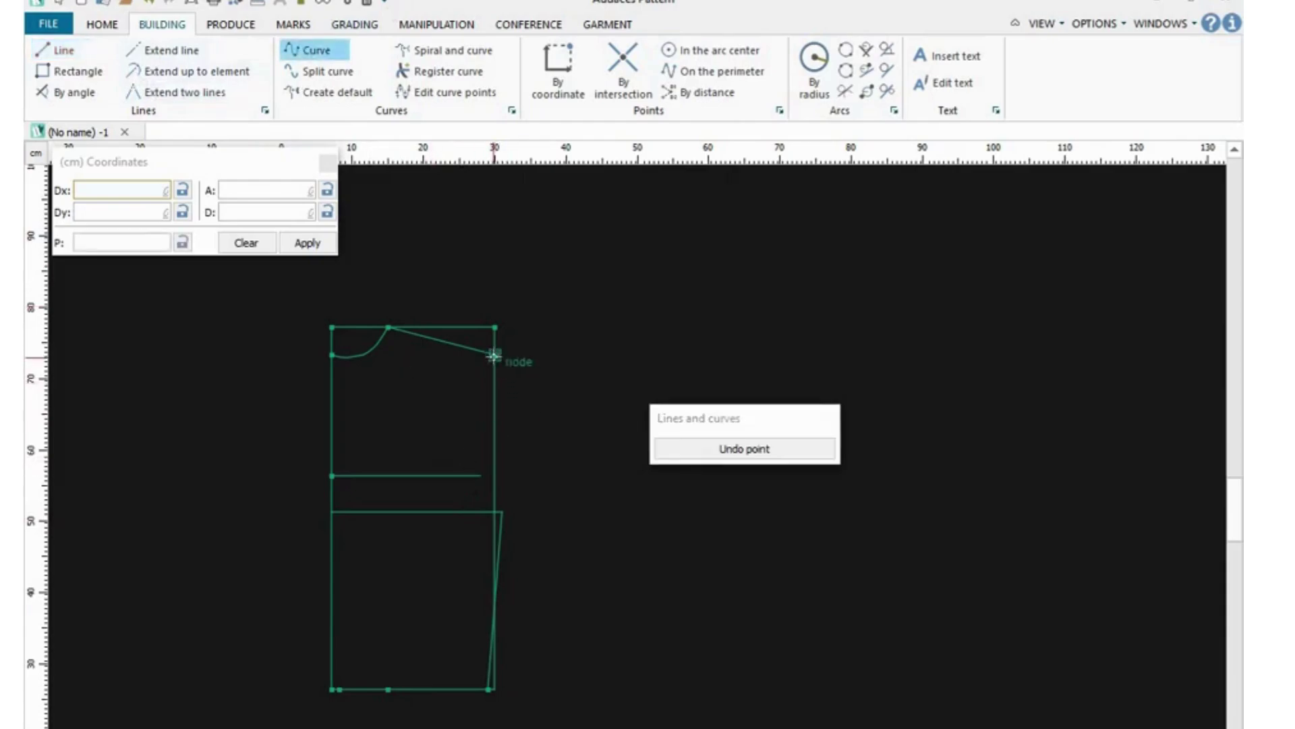
click(477, 426)
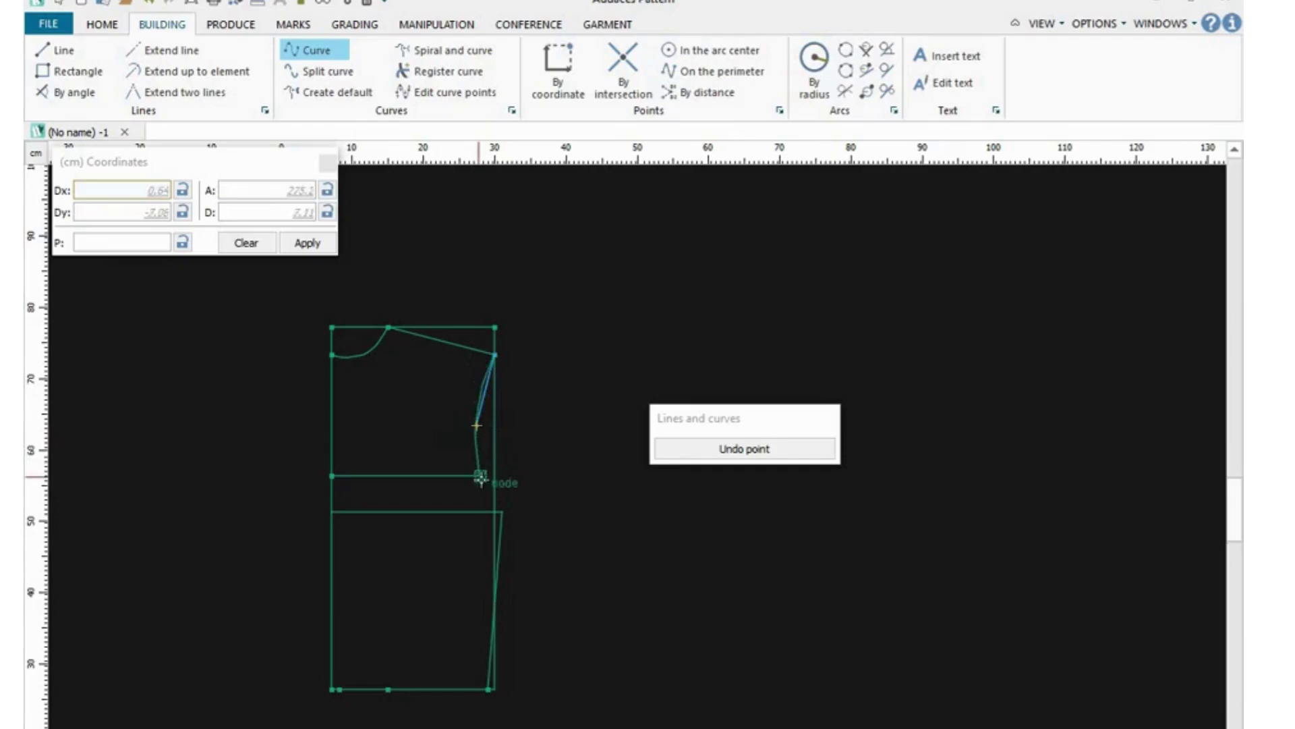
click(480, 476)
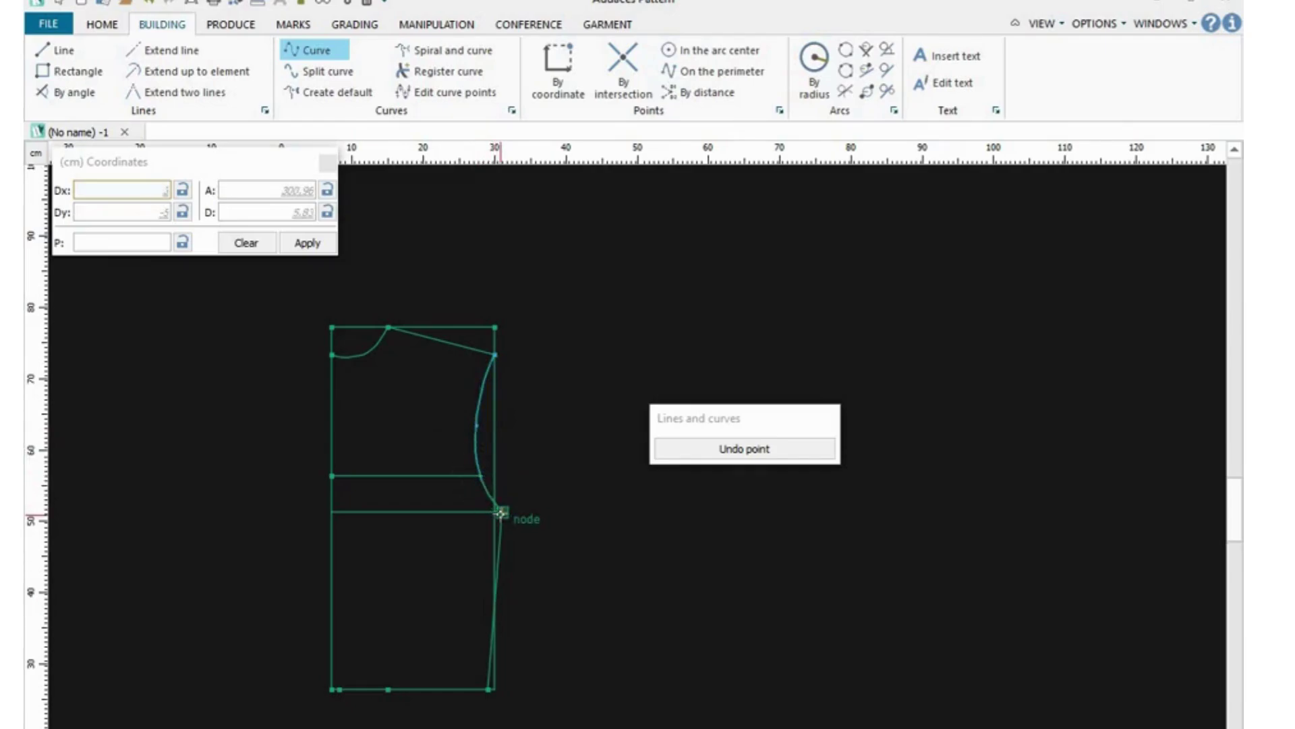
click(500, 514)
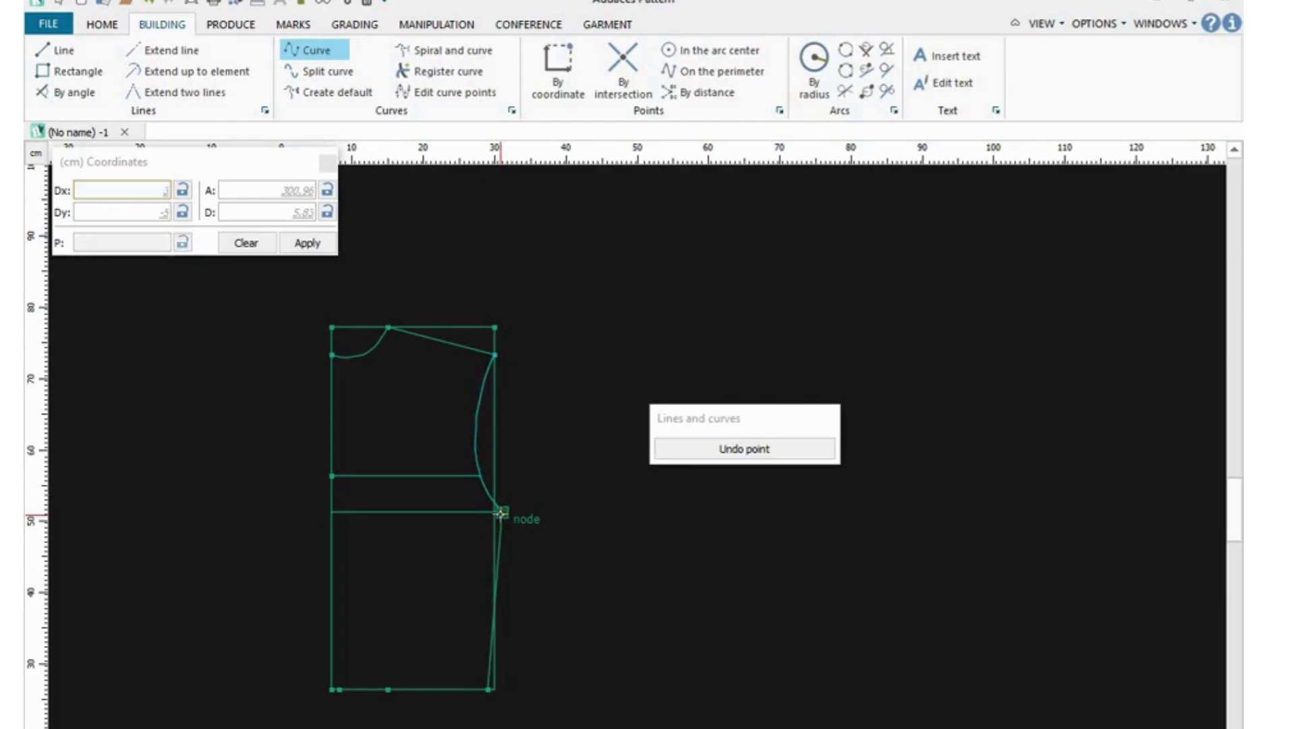
key(Escape)
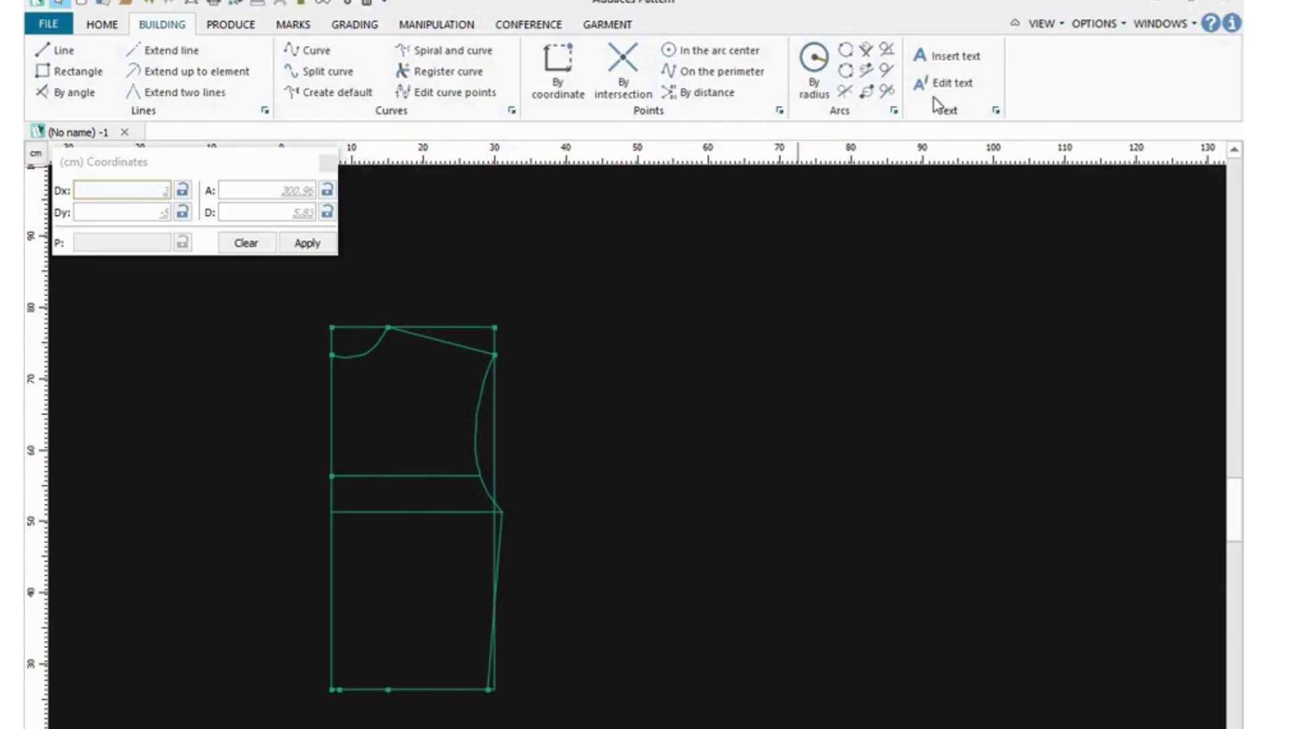
Insert the text "CHEST LINE" just above the right part of the upper horizontal construction line
click(958, 57)
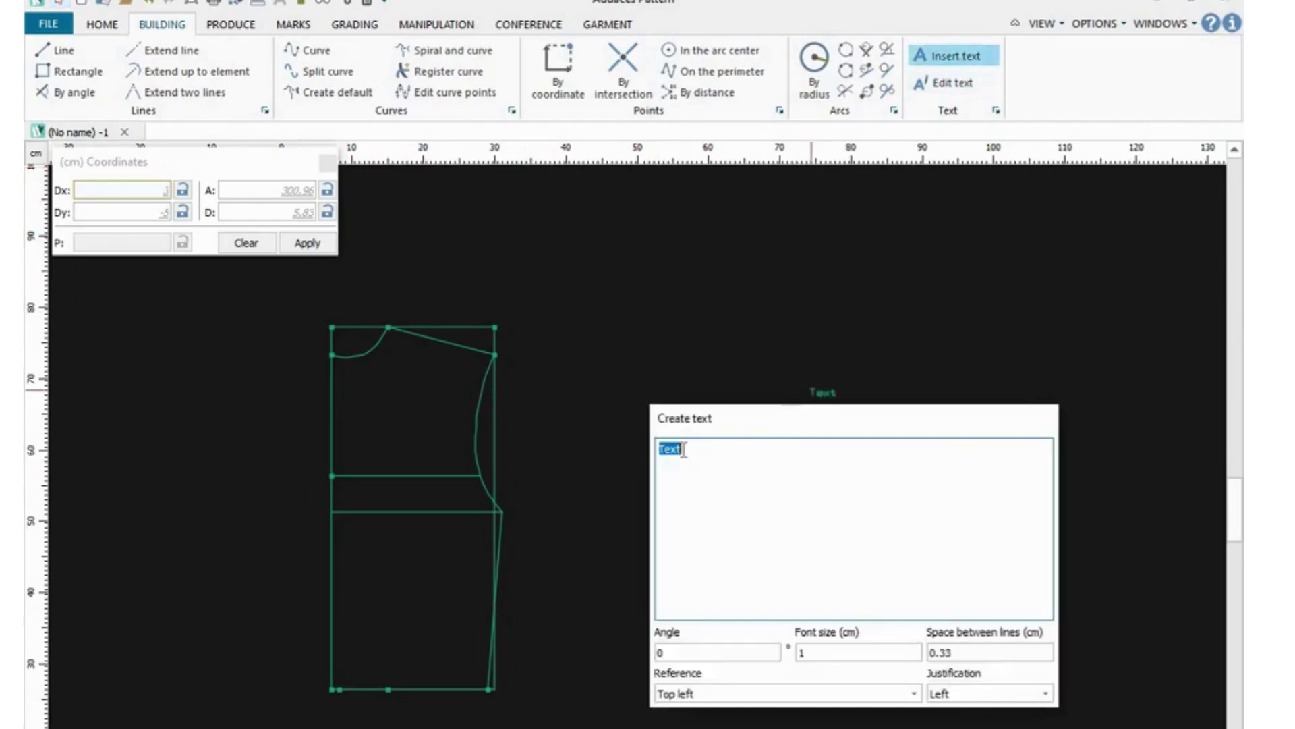
click(681, 450)
key(BackSpace)
key(BackSpace)
key(BackSpace)
key(BackSpace)
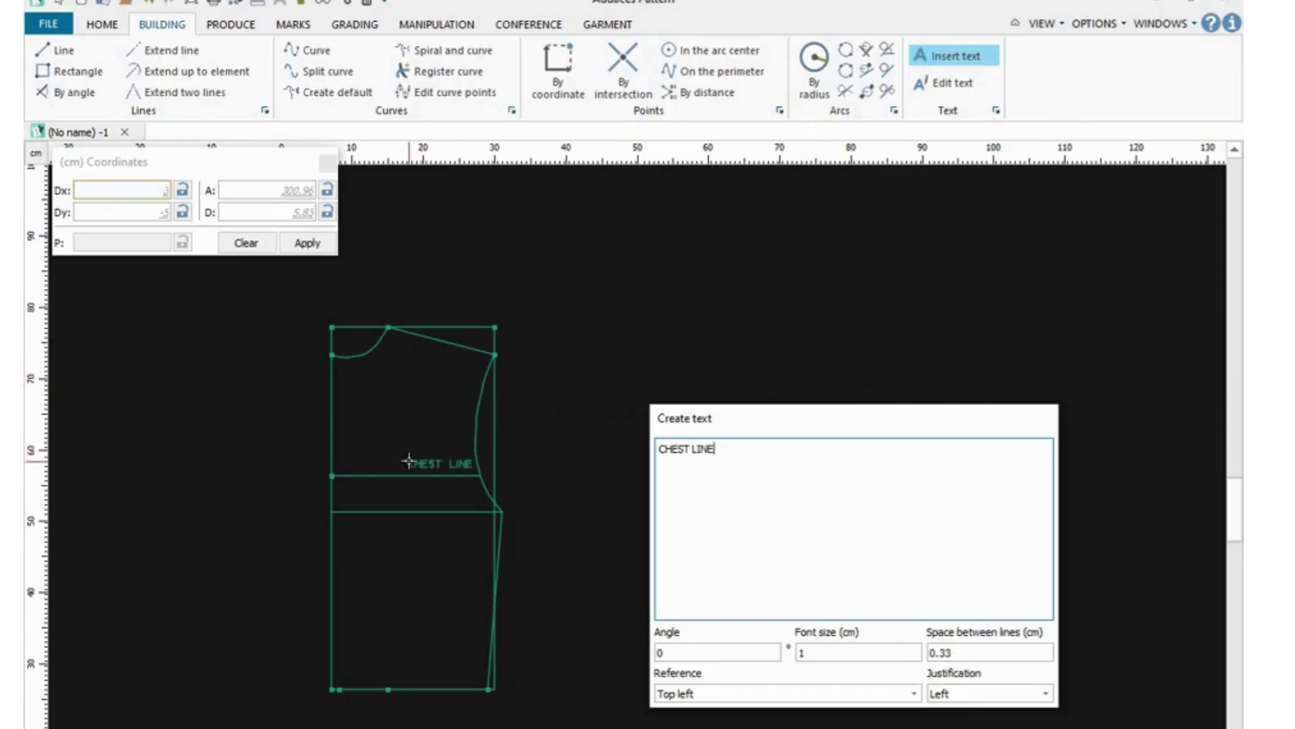
click(409, 462)
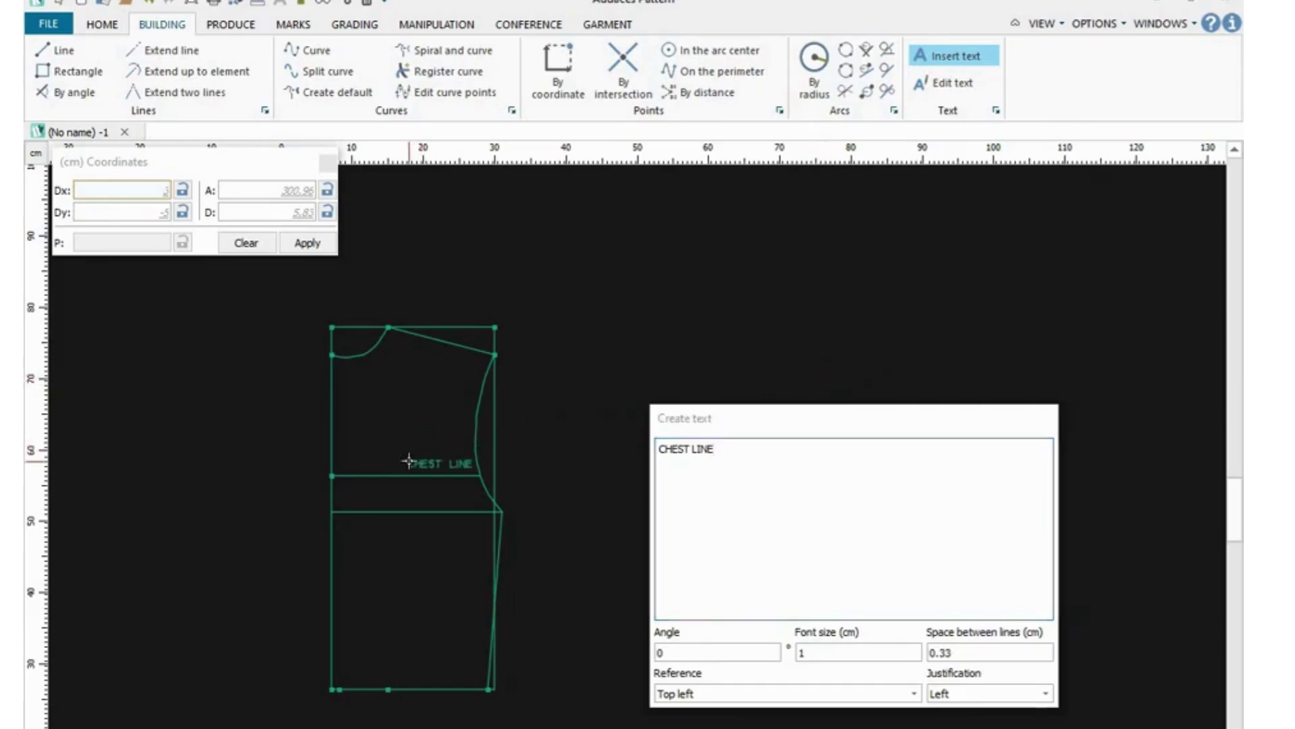
click(409, 462)
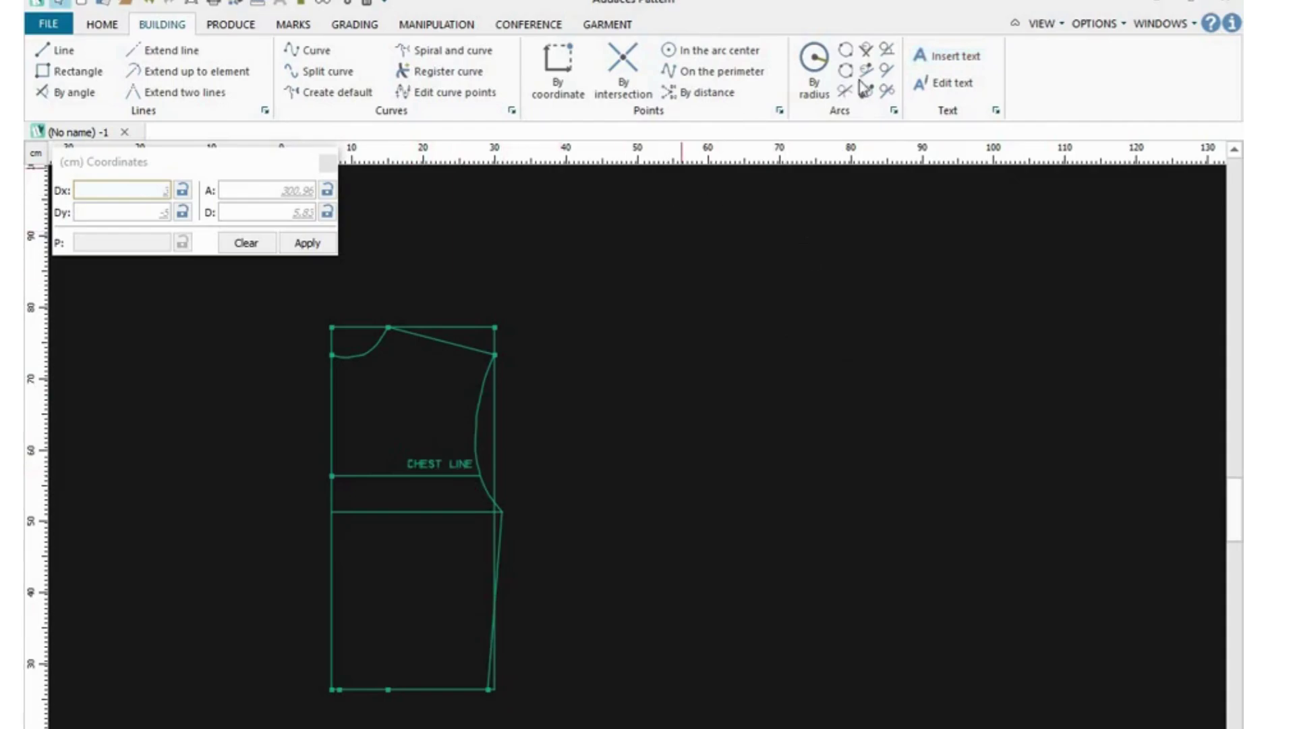
Insert the text "BURST LINE" just above the right part of the lower horizontal construction line
click(957, 56)
click(695, 455)
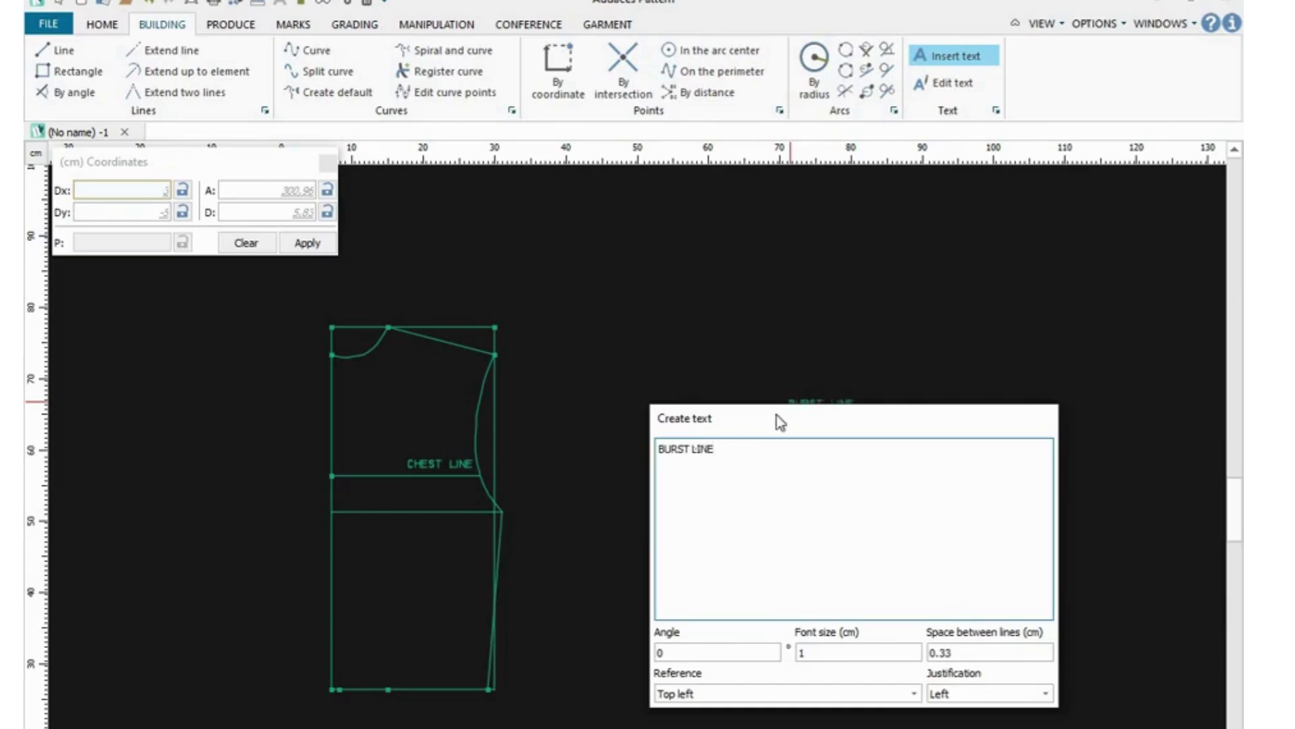
click(424, 505)
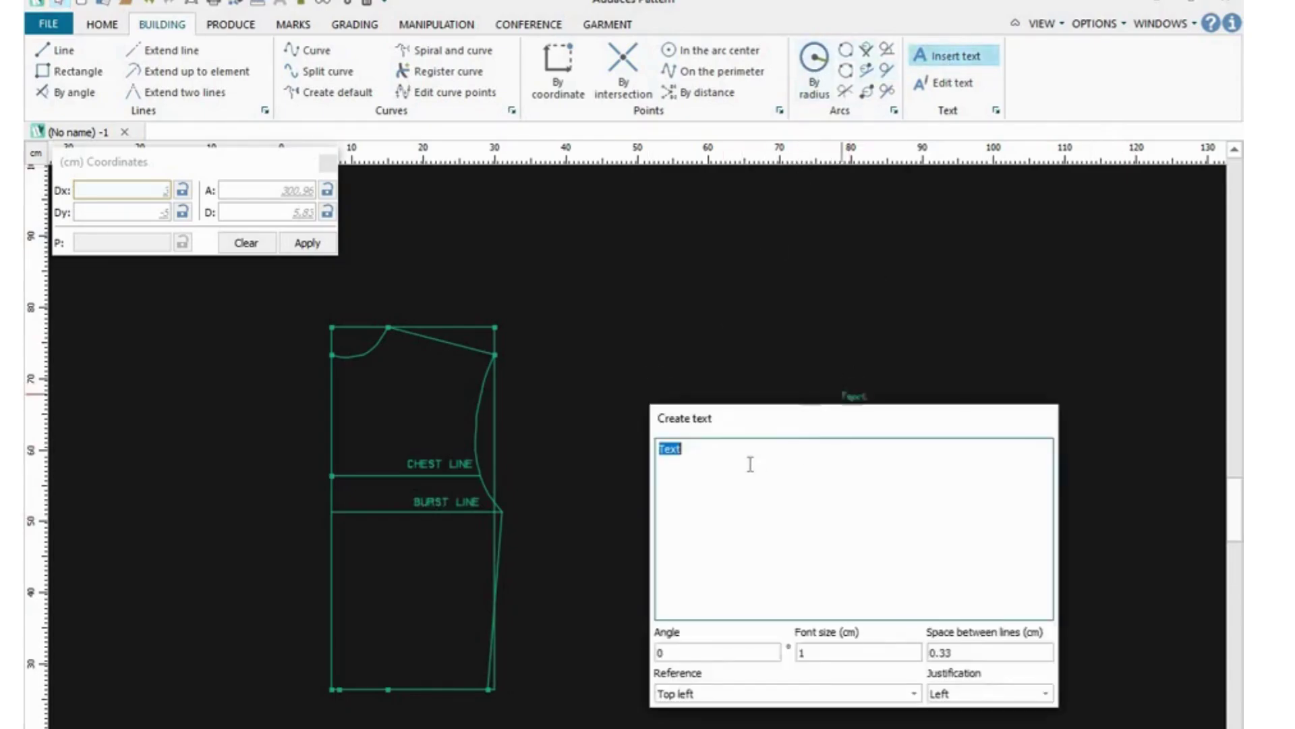
Insert the text "WAIST LINE" just above the right part of the rectangle's bottom edge
click(697, 452)
key(BackSpace)
key(BackSpace)
key(BackSpace)
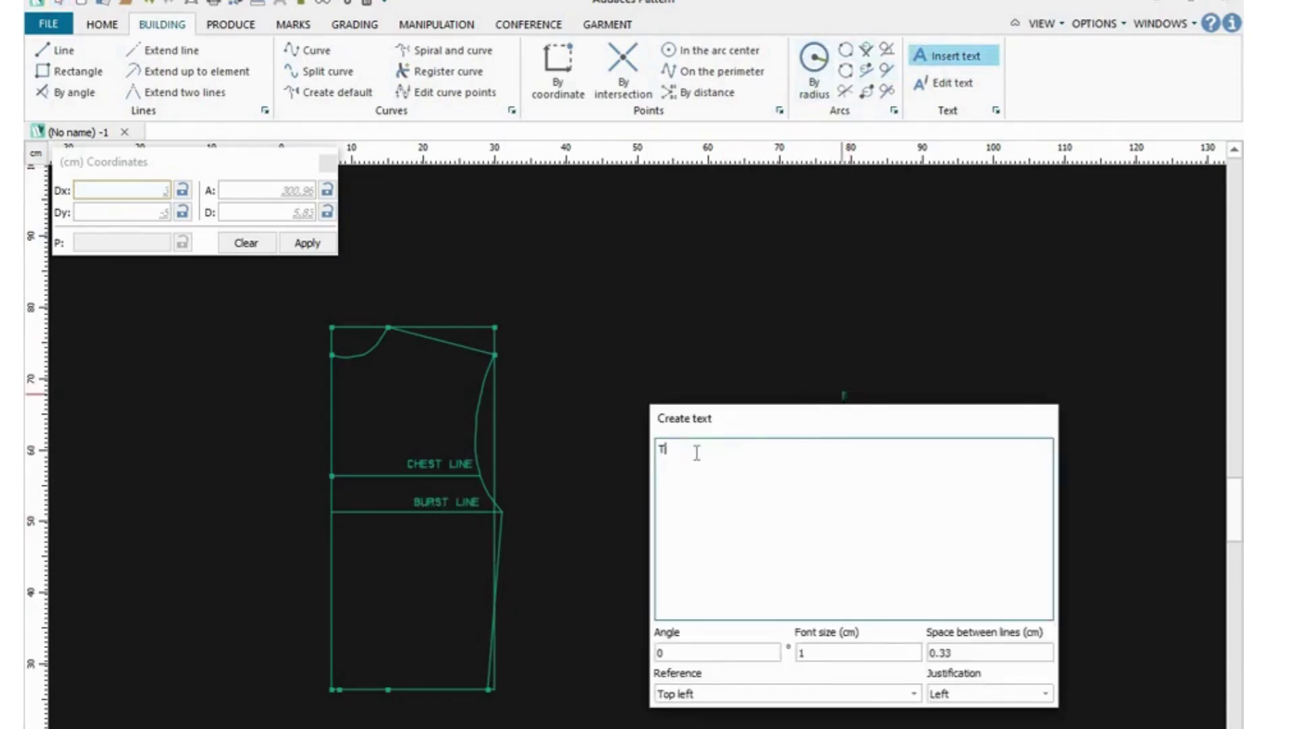
text(WAIST LINE)
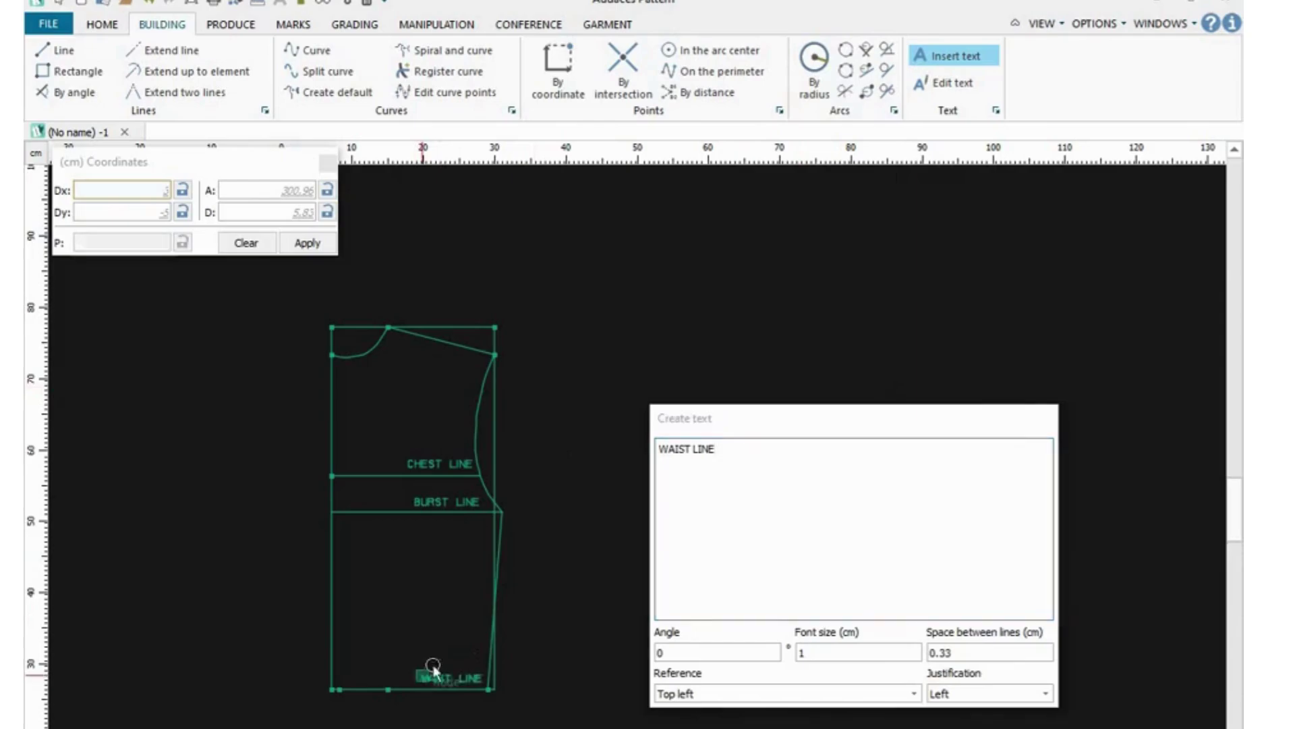
click(422, 676)
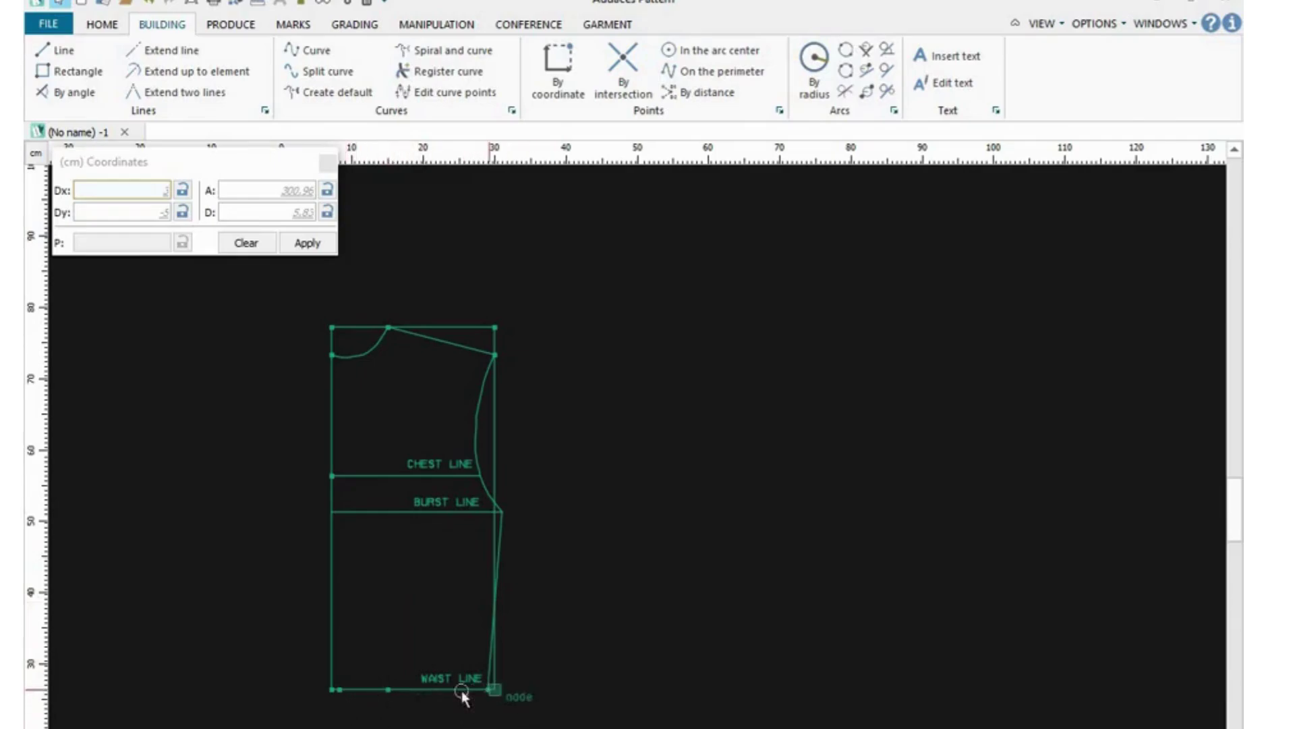
Place a point on the rectangle's bottom edge, 13 cm to the right of its lower-left corner
click(339, 689)
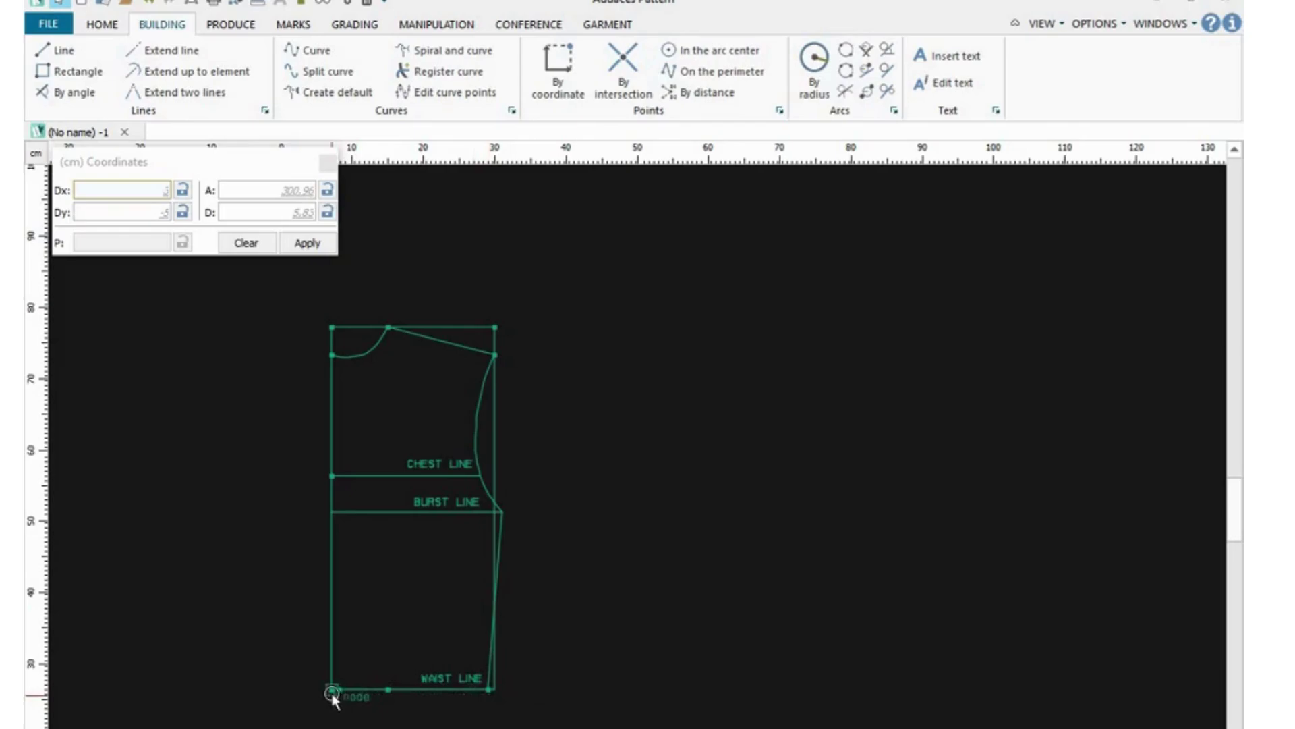
click(389, 689)
click(559, 70)
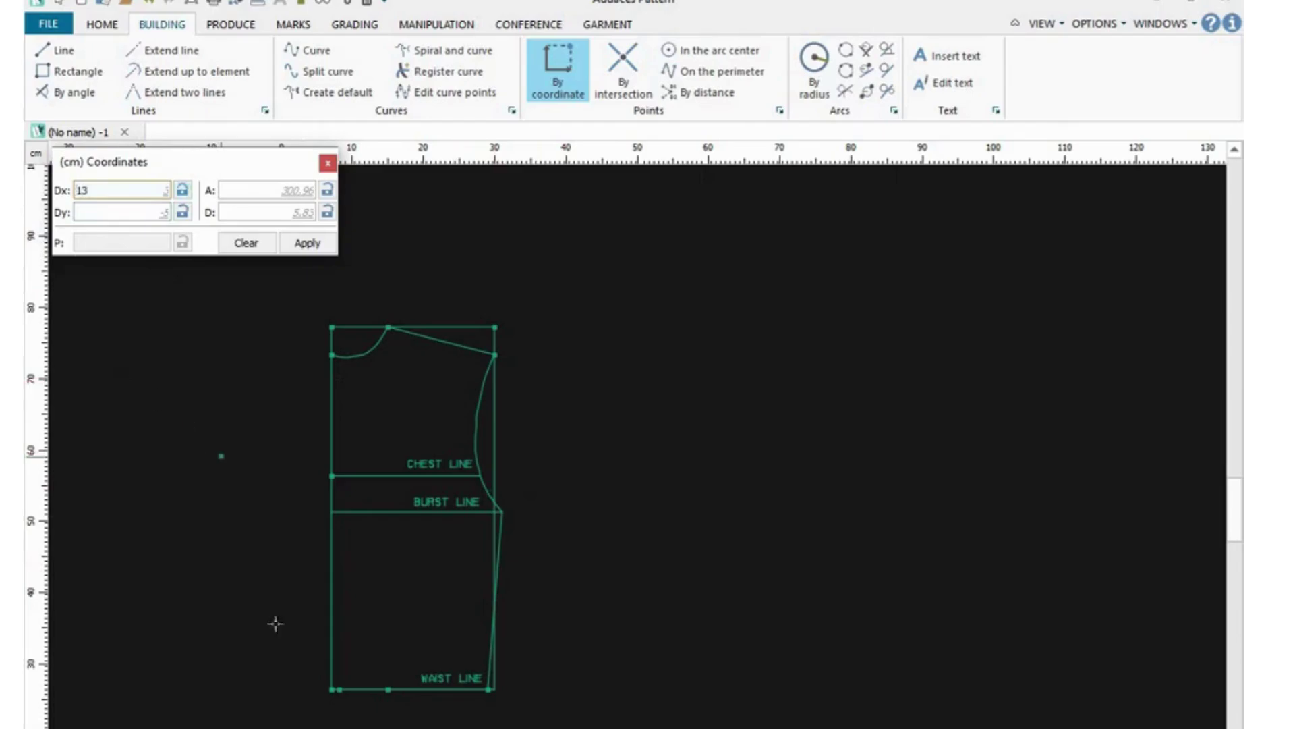
click(332, 689)
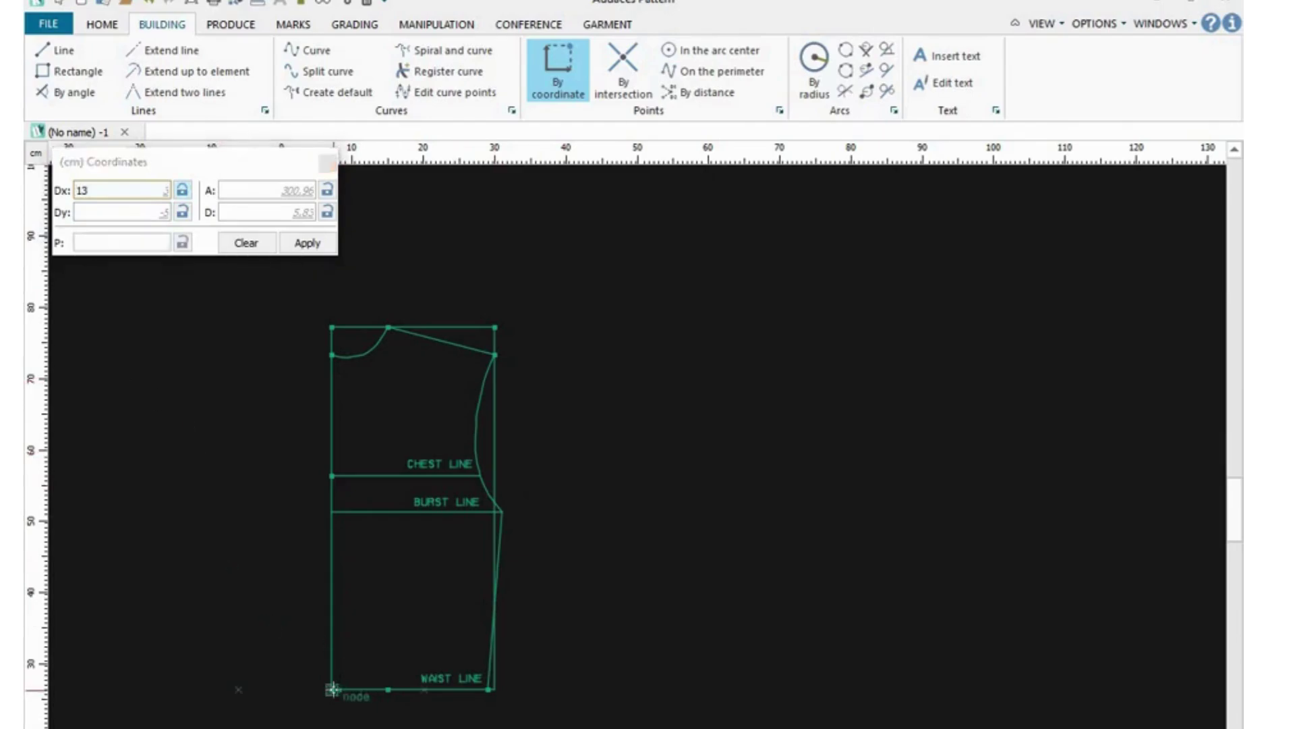
click(423, 689)
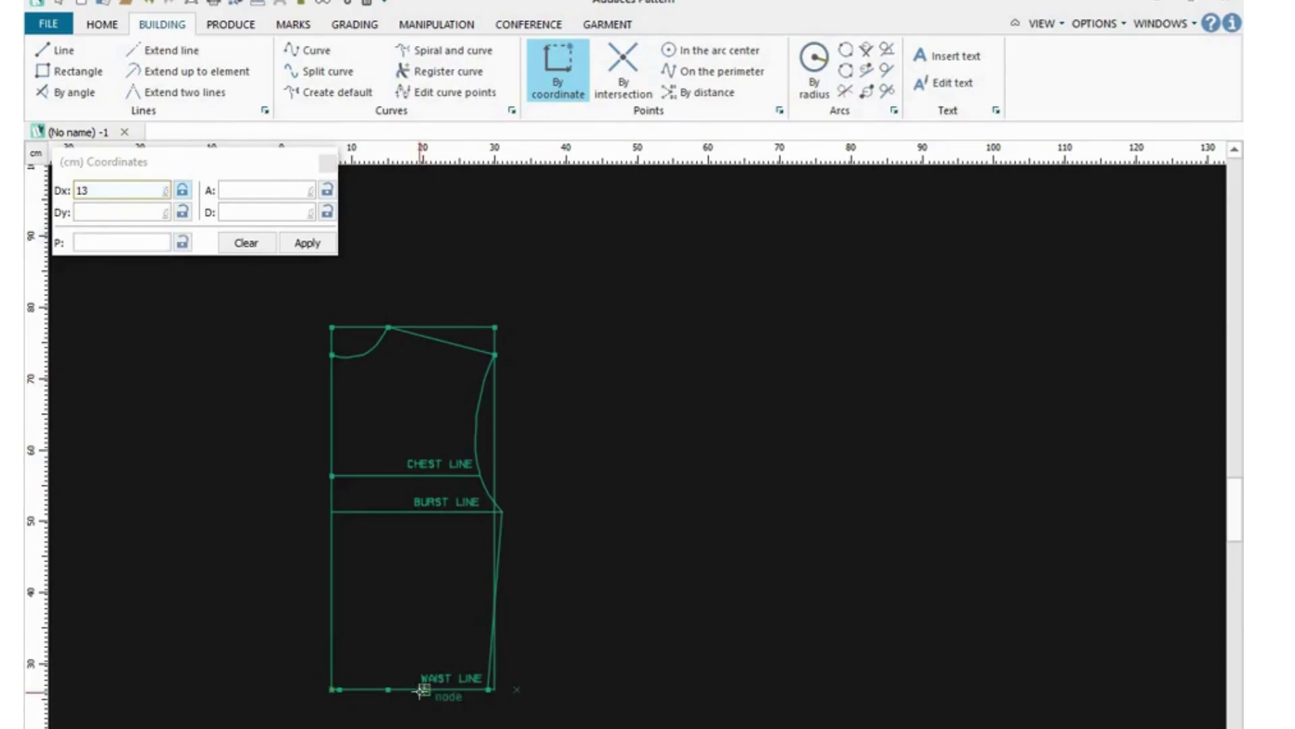
click(419, 690)
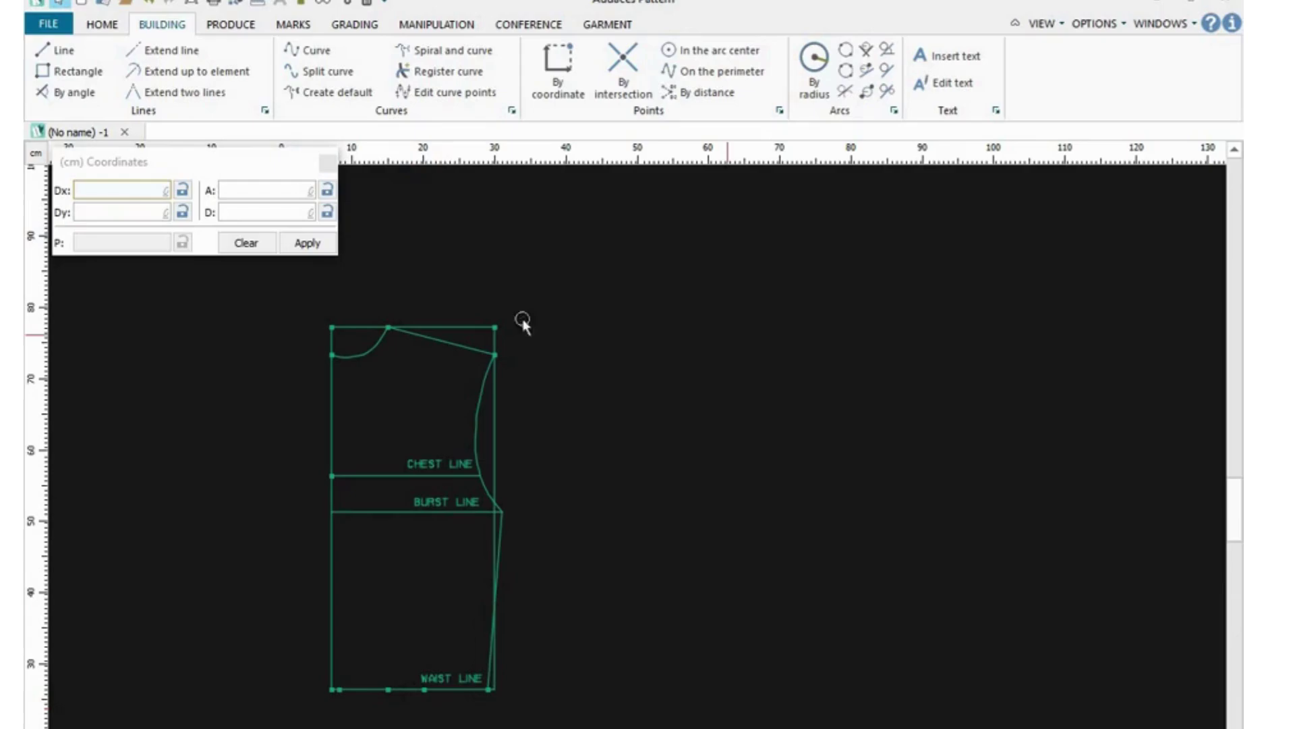
Measure the perimeter of the rectangle's bottom edge
click(530, 24)
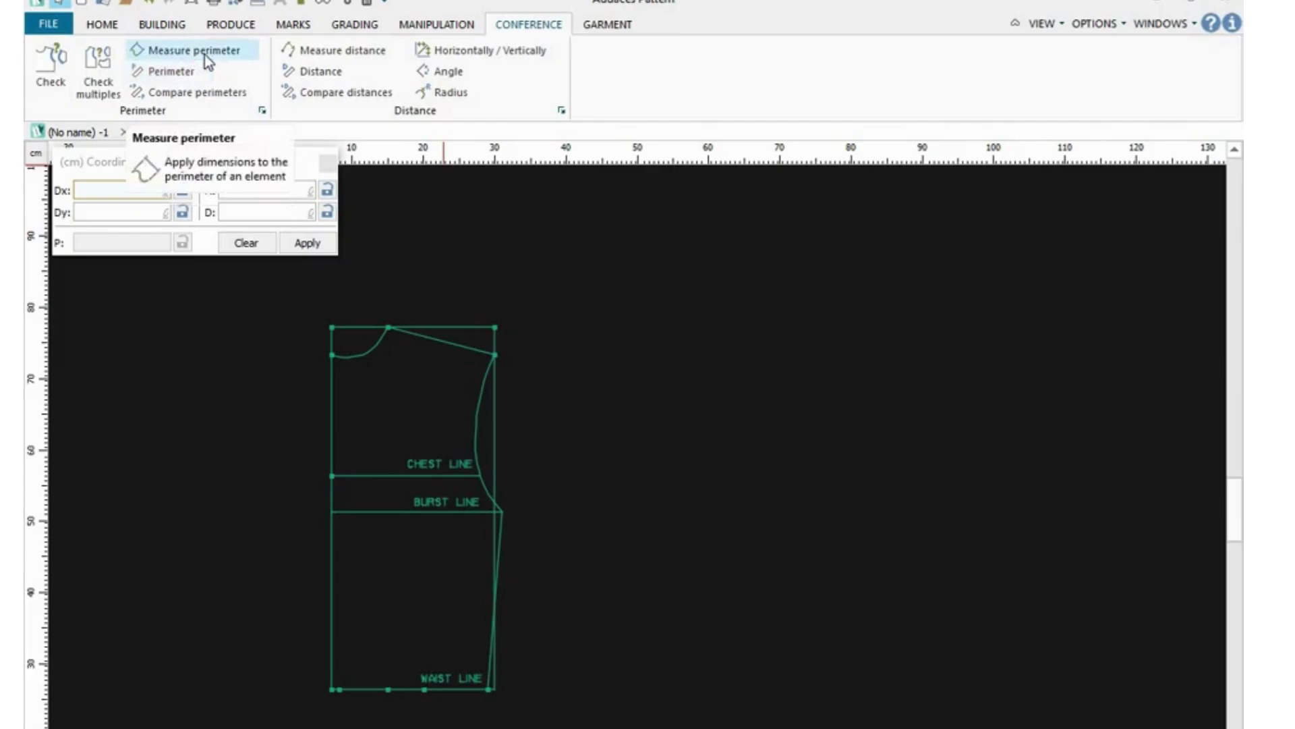
click(209, 70)
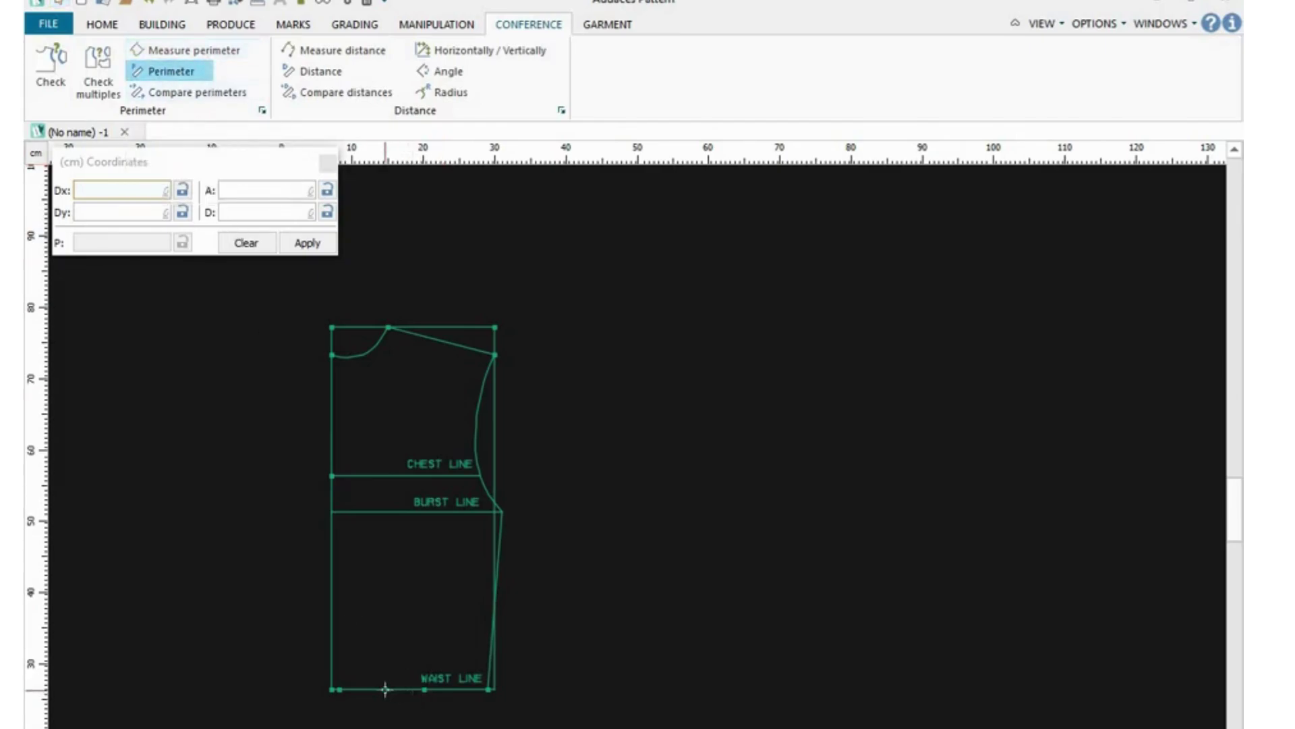
click(387, 688)
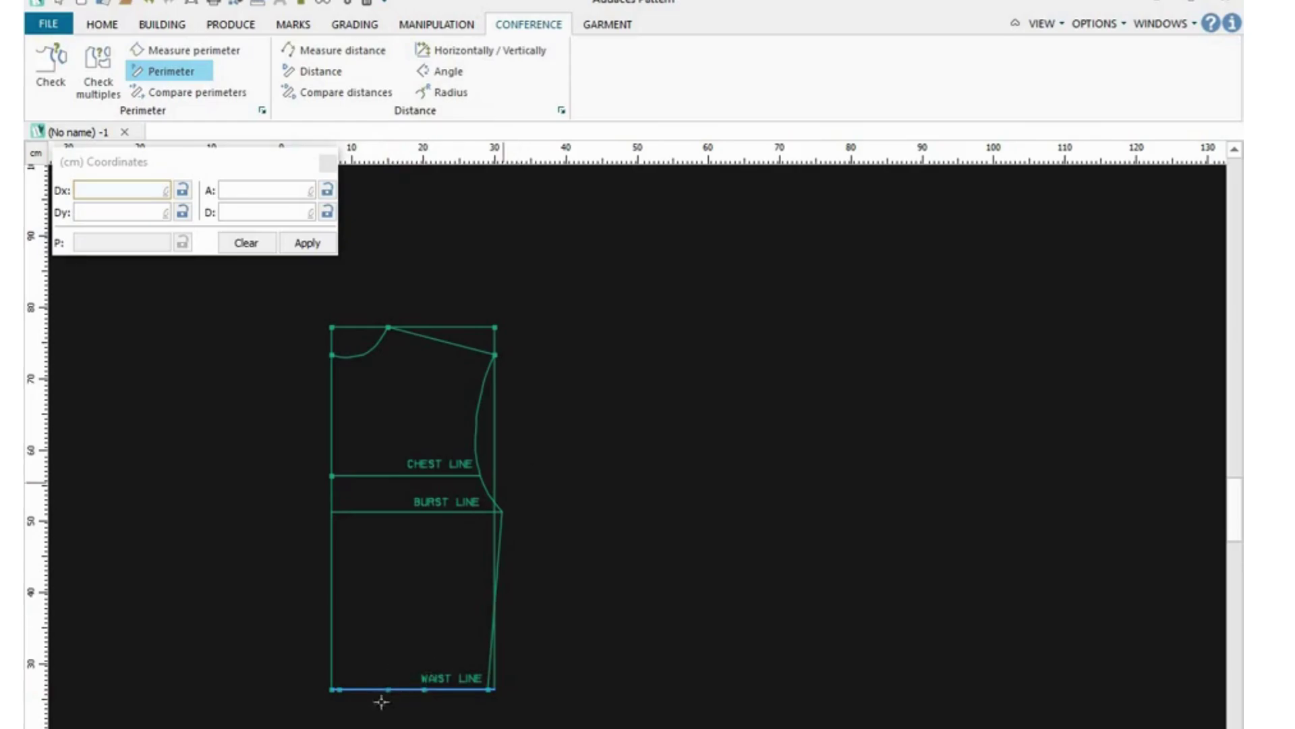
key(Escape)
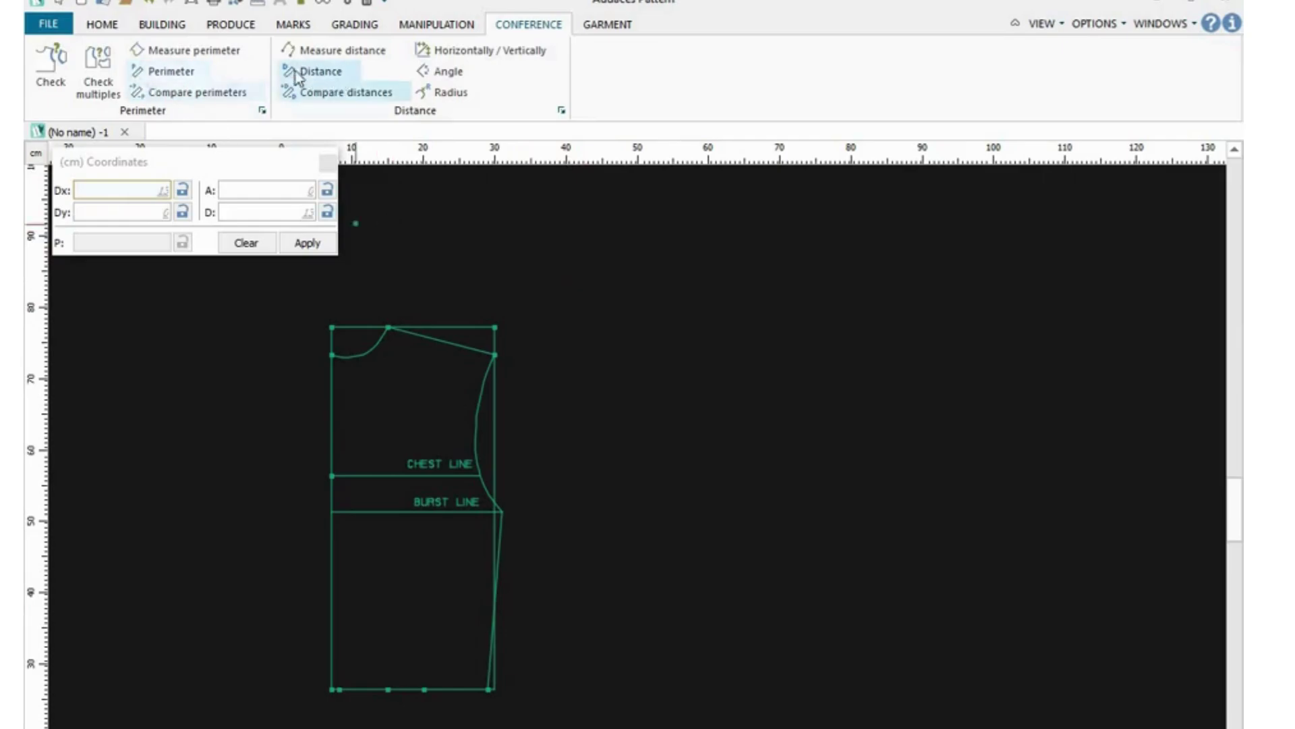
Measure the distance between the bottom-edge points placed 8 cm and 13 cm from the lower-left corner
click(333, 72)
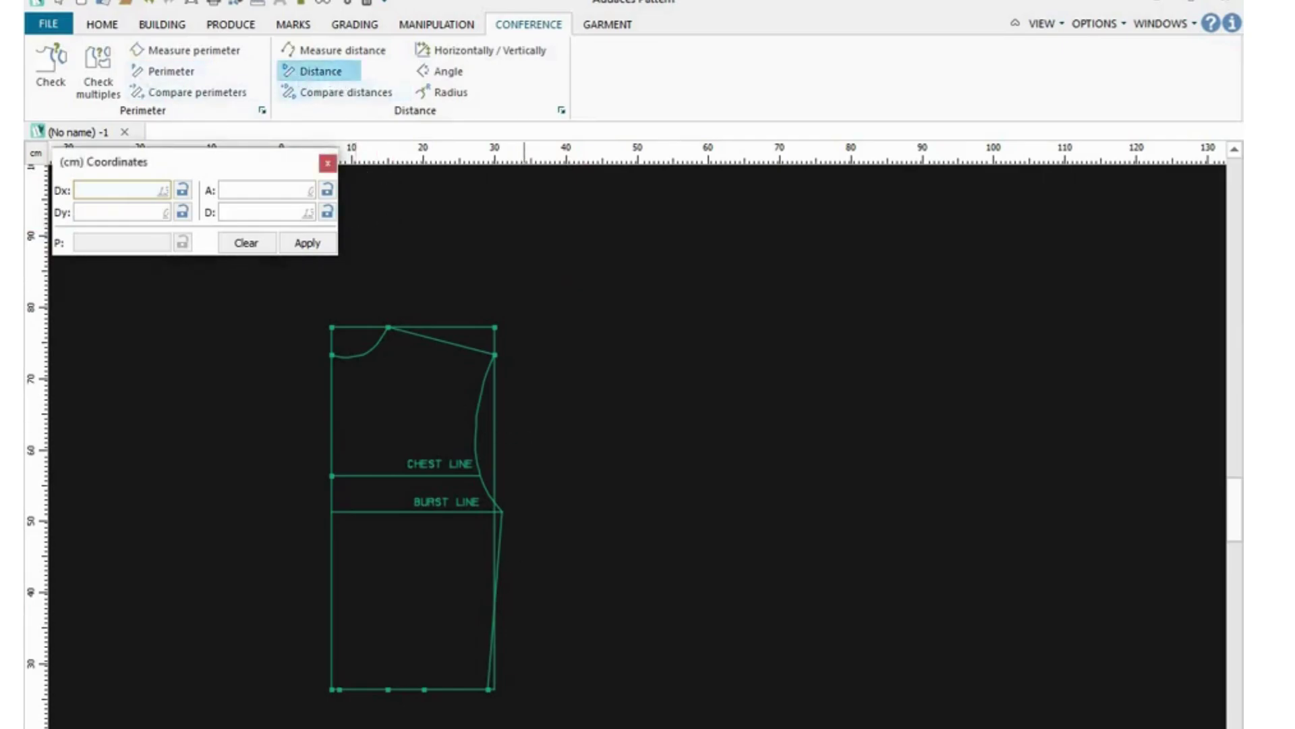
click(388, 689)
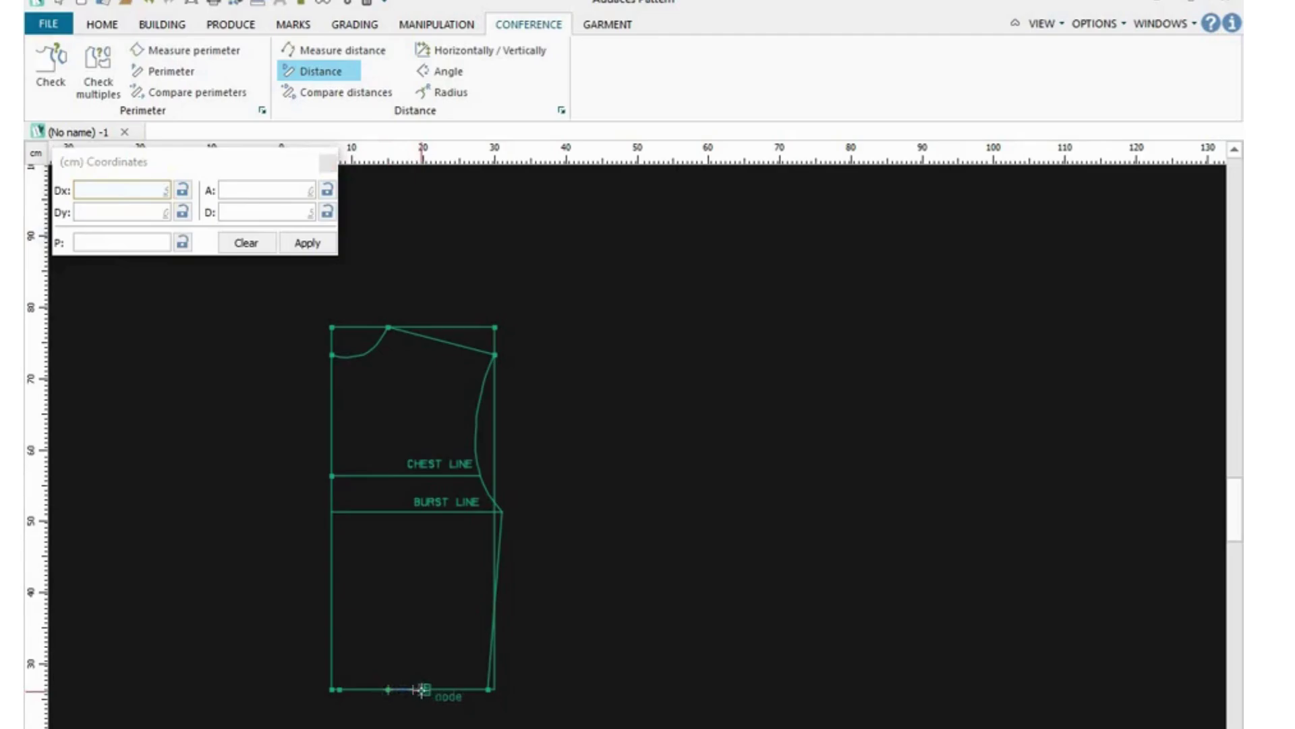
click(423, 689)
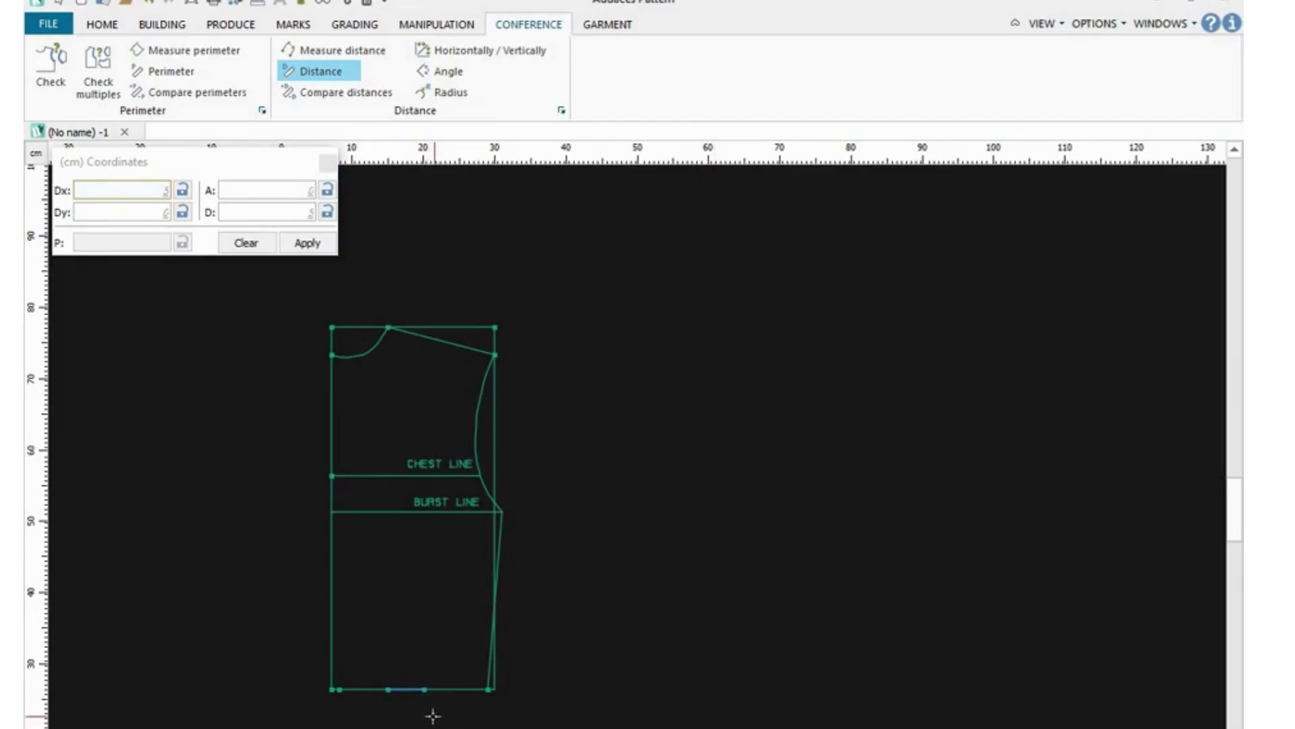
Place a point on the bottom edge, 2.5 cm to the right of the 8 cm point
click(162, 27)
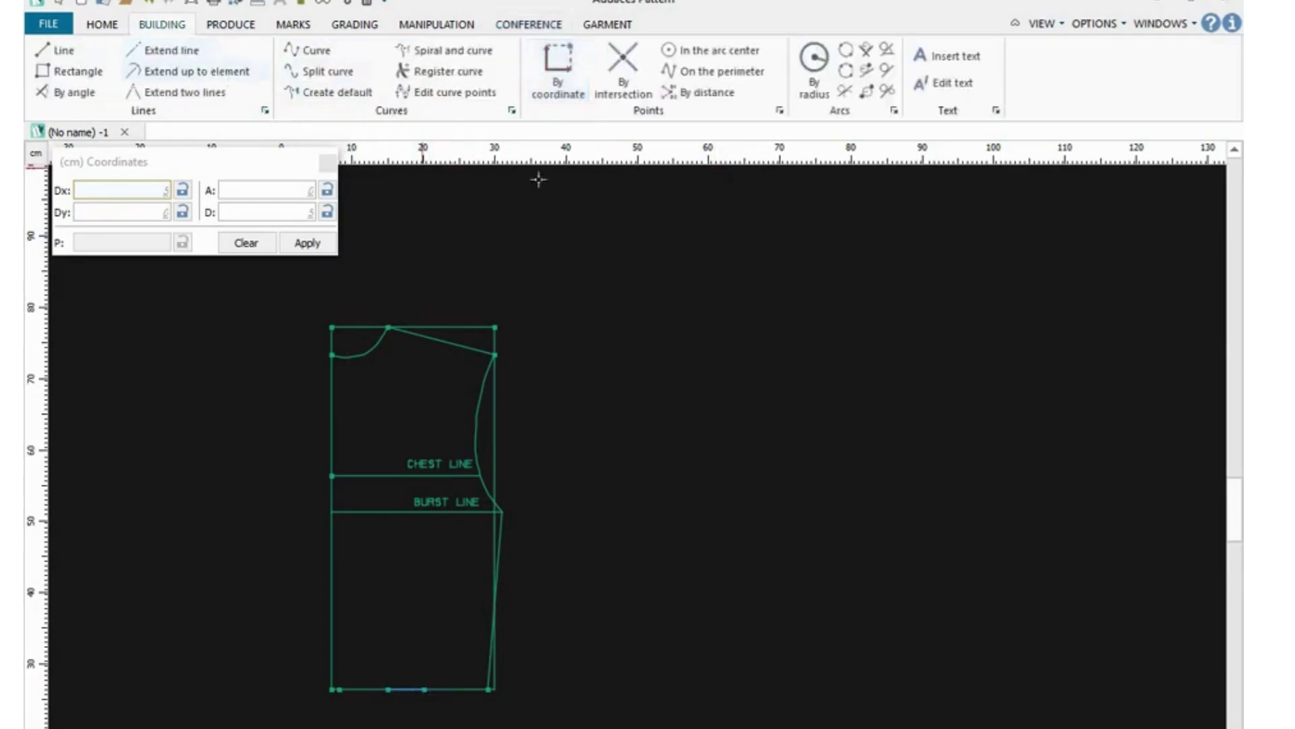
click(558, 67)
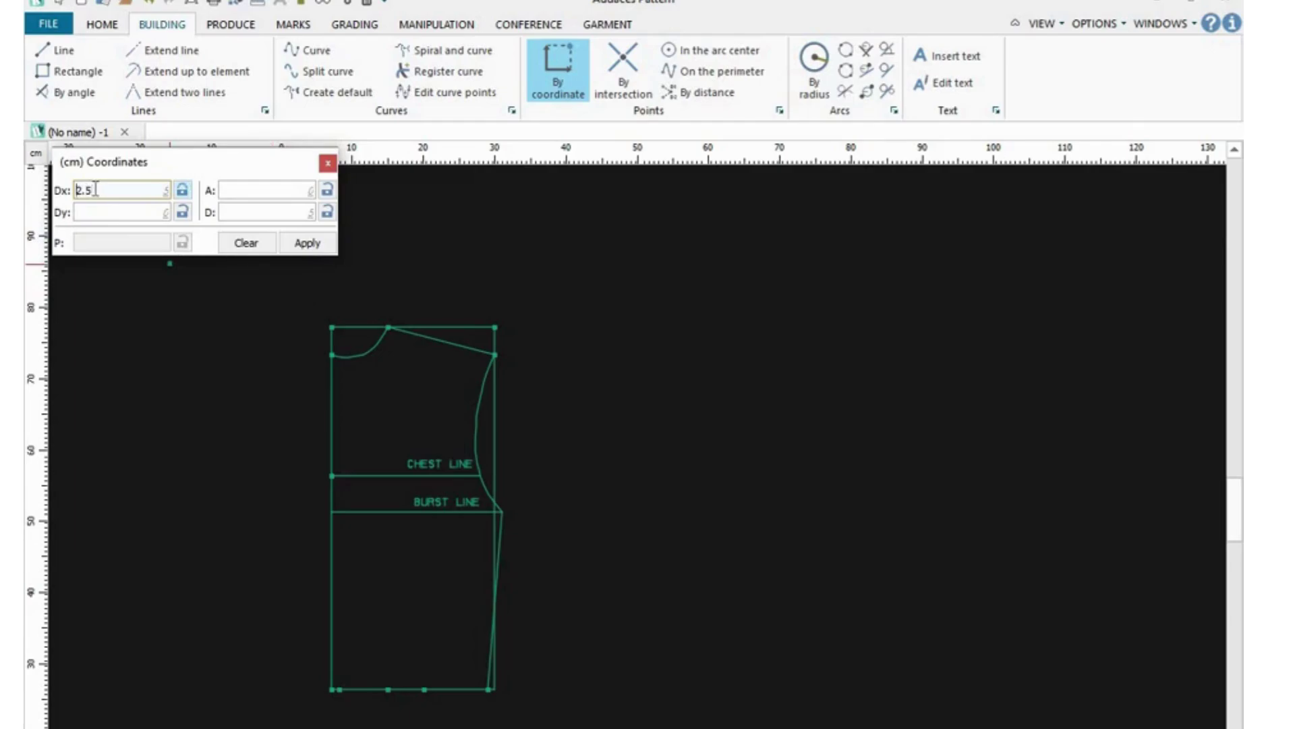
click(388, 689)
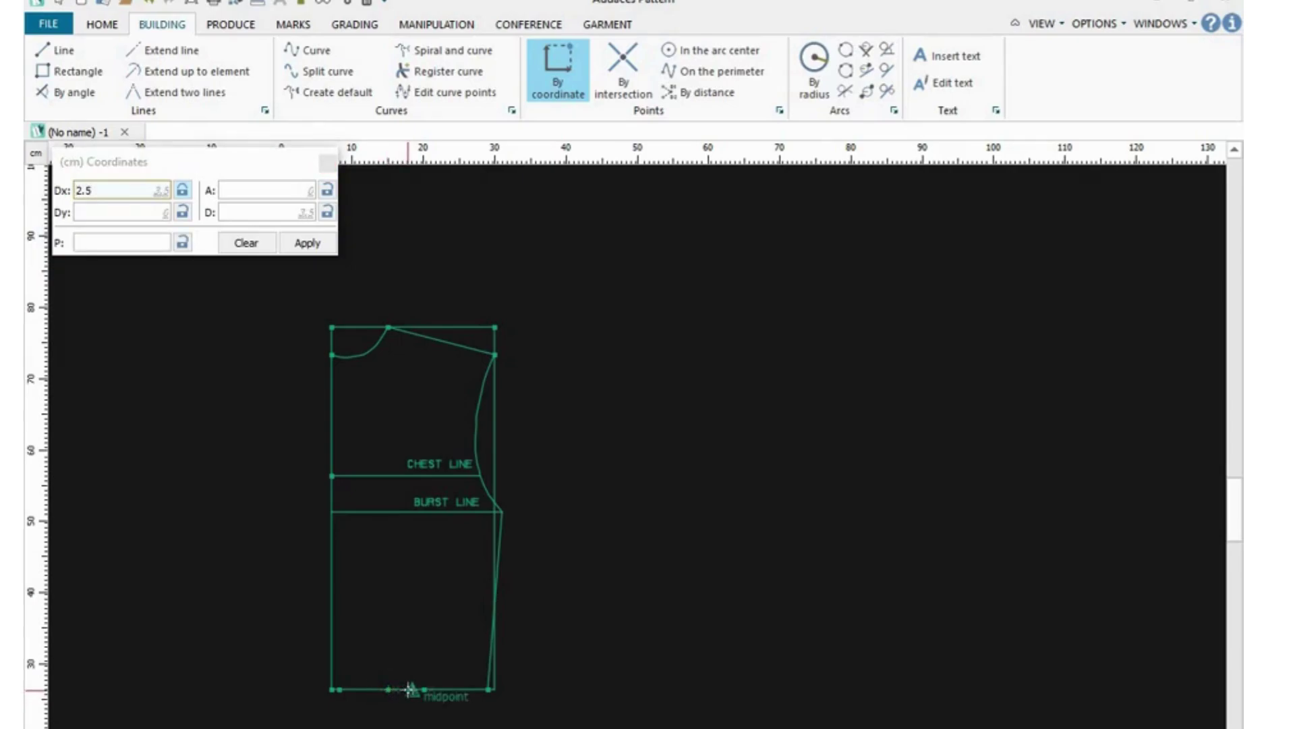
click(411, 690)
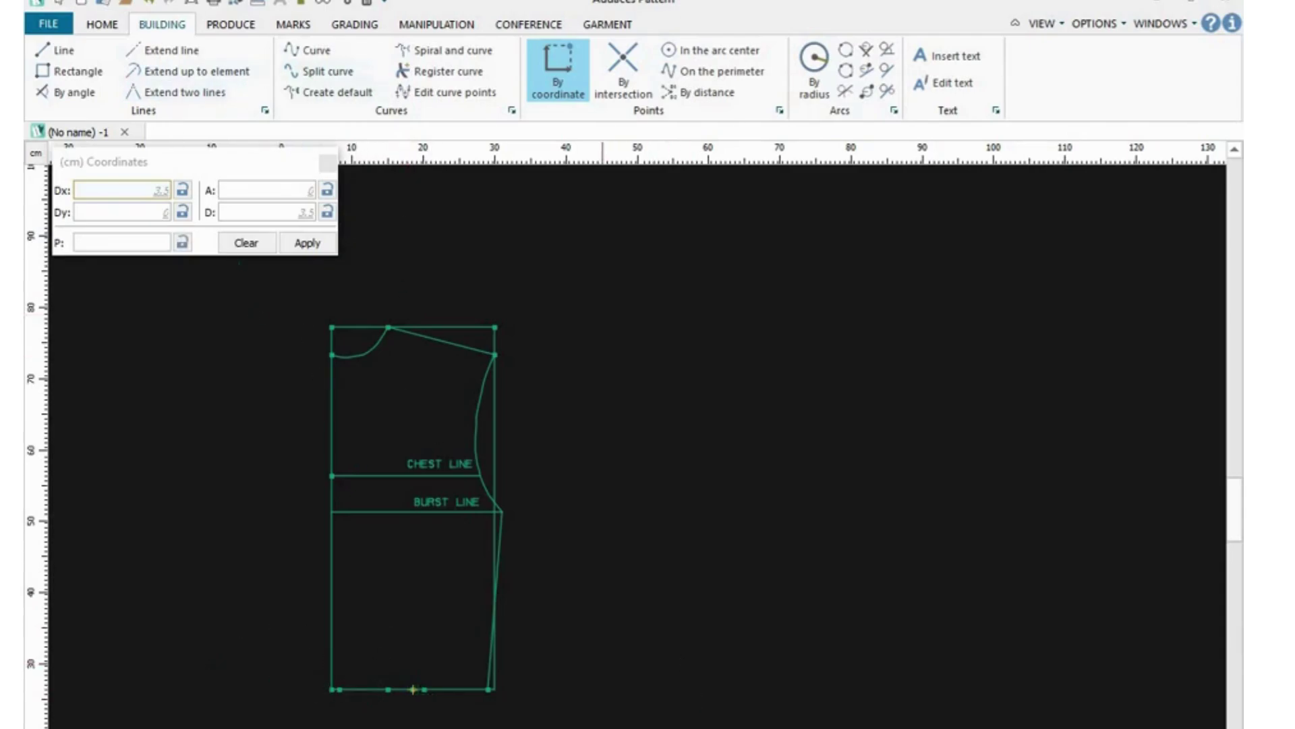
right_click(790, 485)
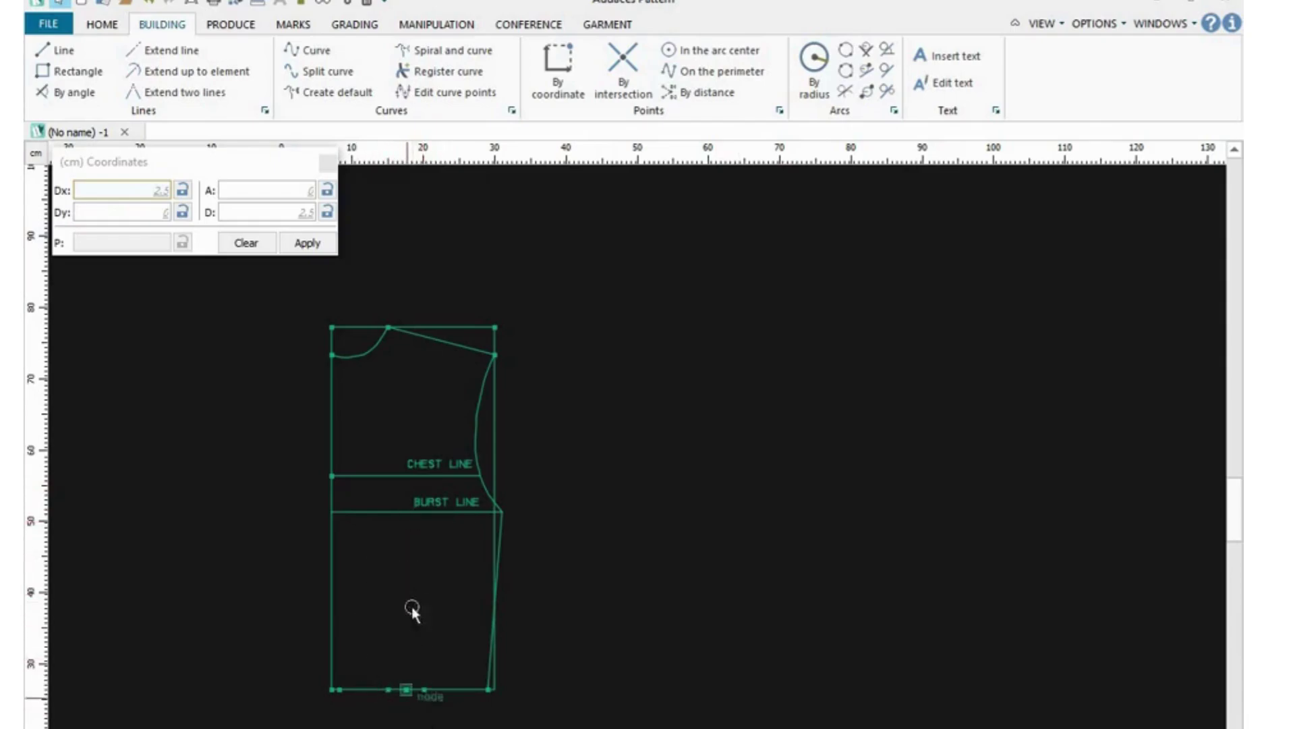
Draw the waist dart's left leg from the bottom-edge point 8 cm from the lower-left corner up to the burst line, about 25 cm long
click(61, 50)
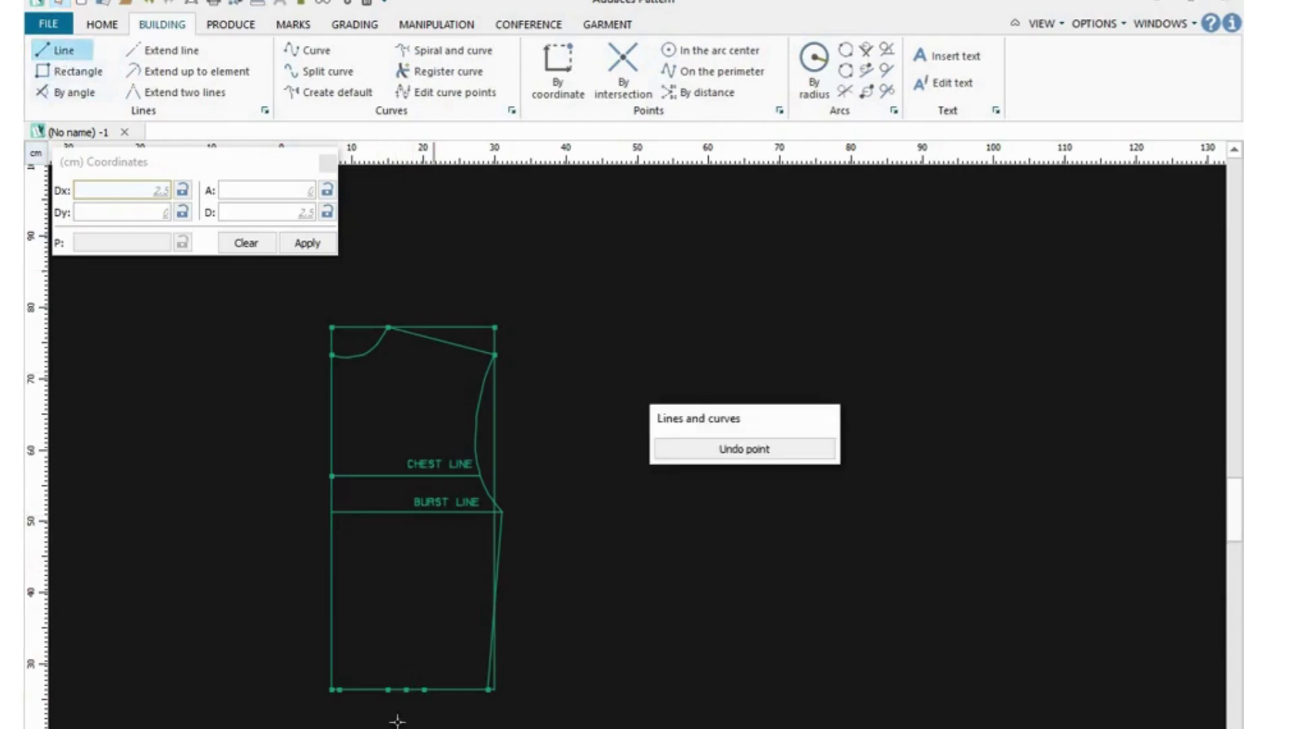
click(387, 689)
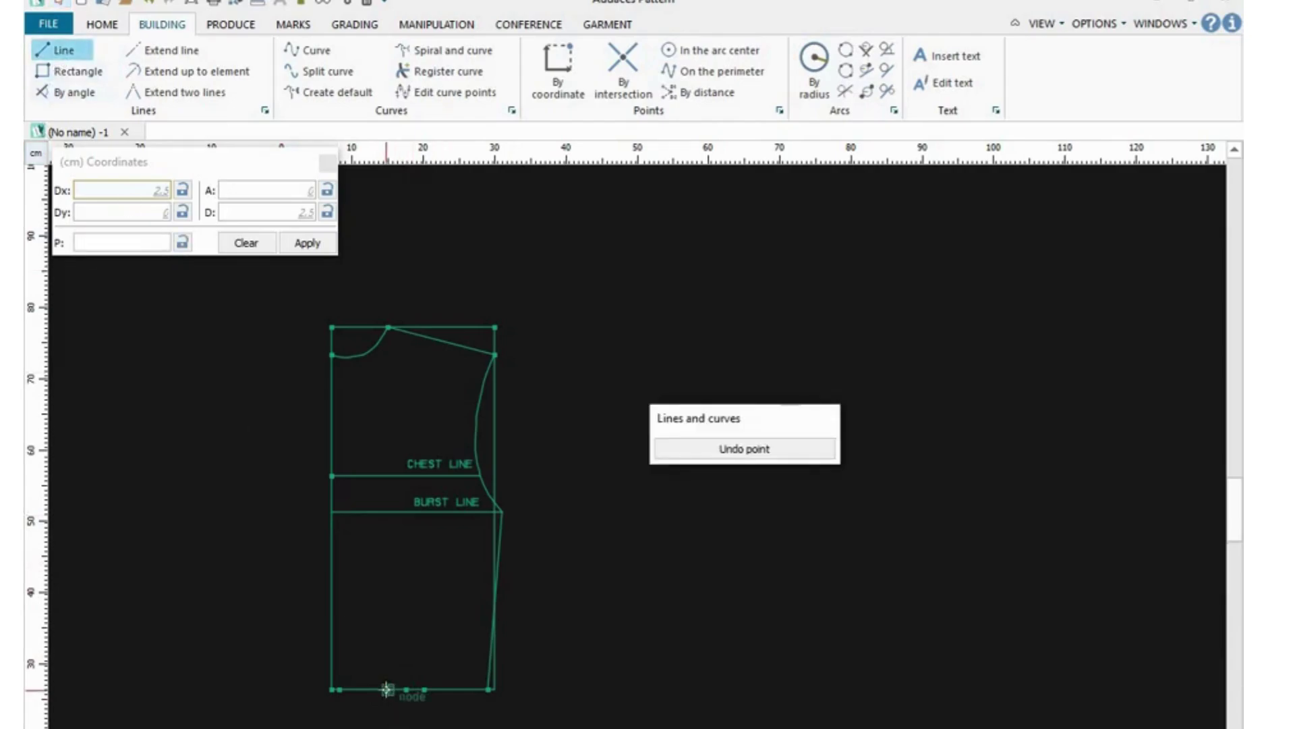
click(386, 689)
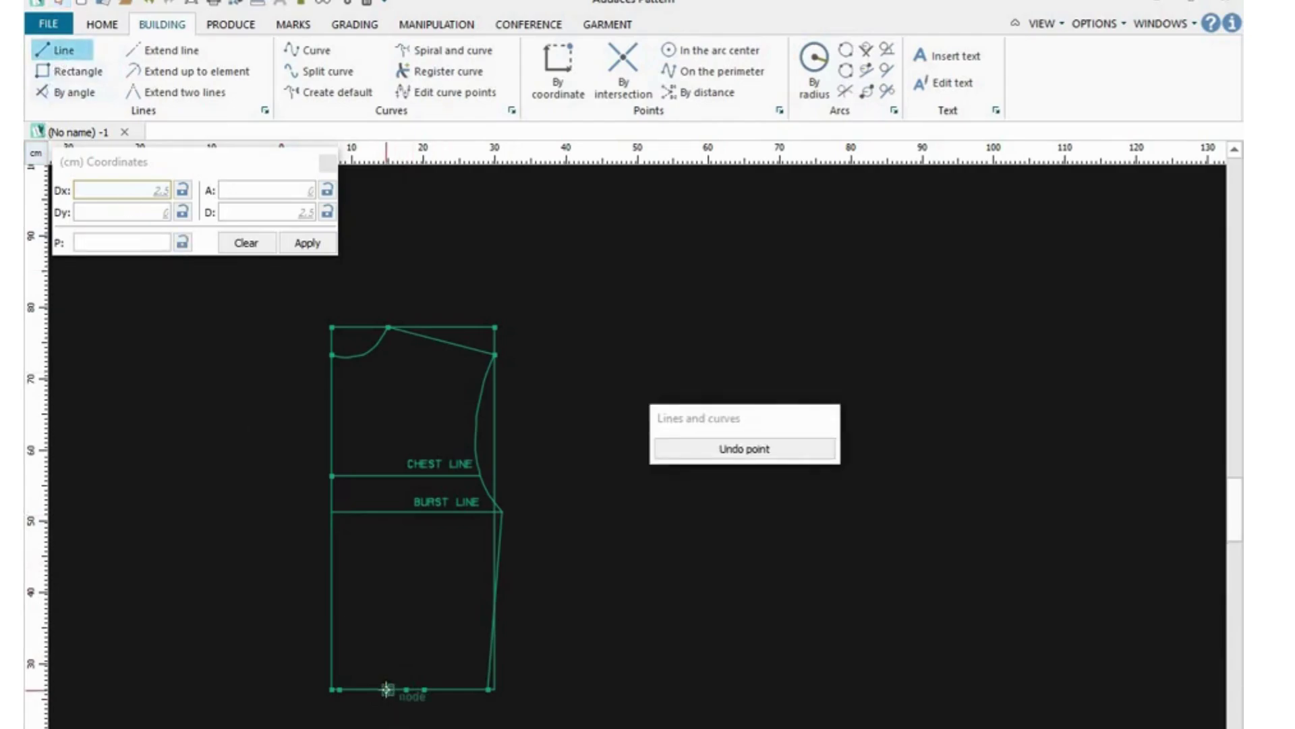
click(403, 512)
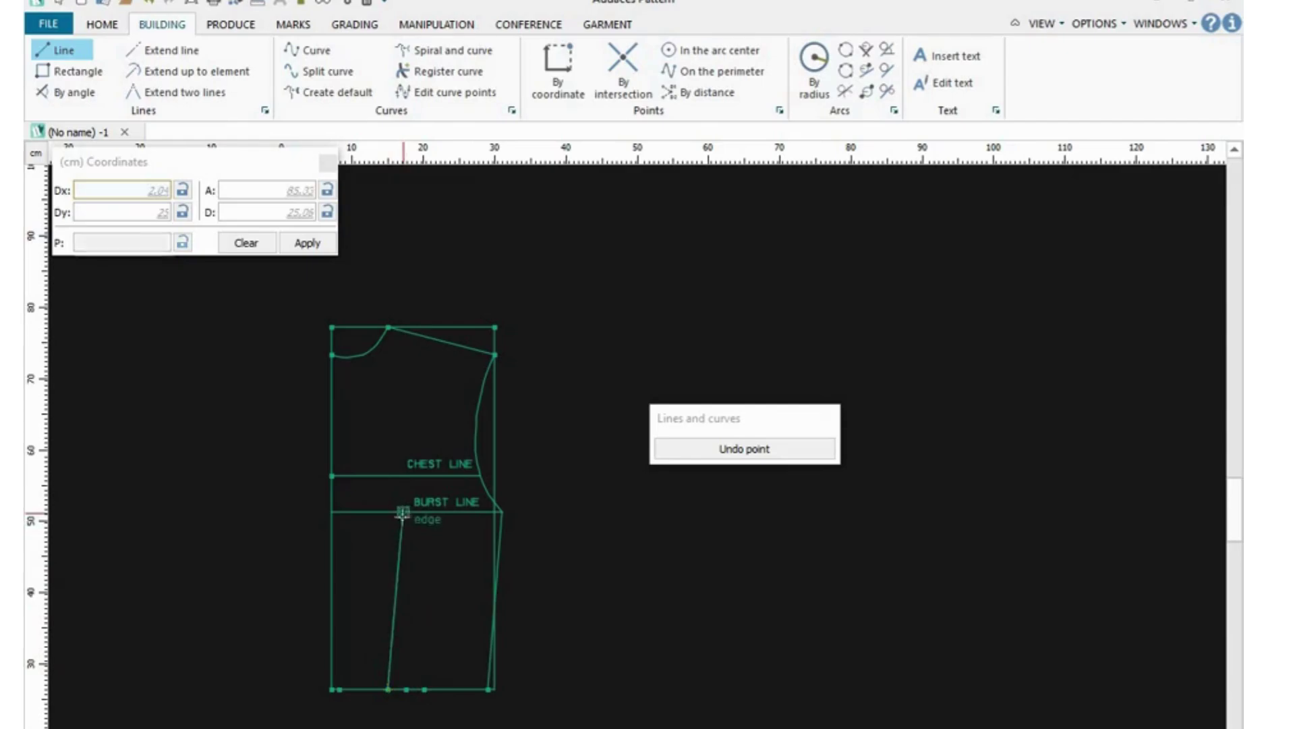
Draw the dart's right leg and centre line from the 13 cm and middle bottom-edge points up to the dart apex on the burst line
click(424, 689)
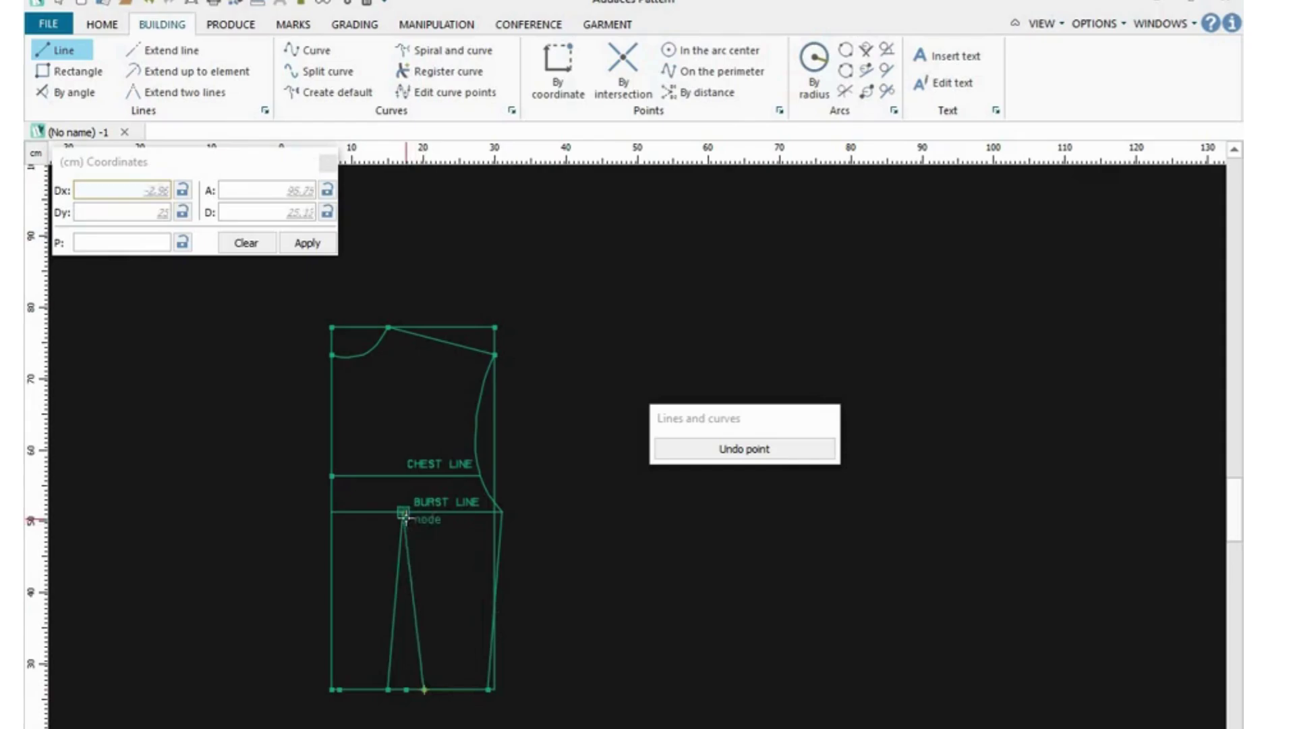
key(Escape)
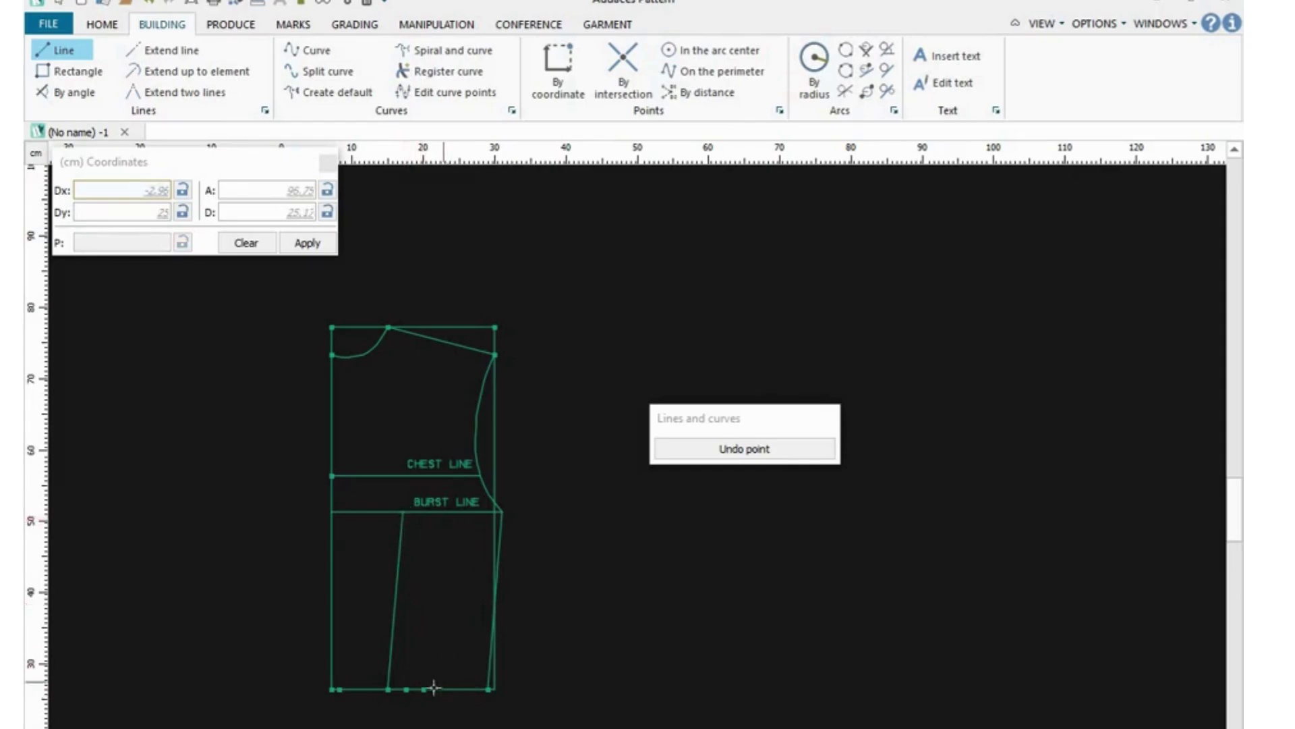
click(423, 689)
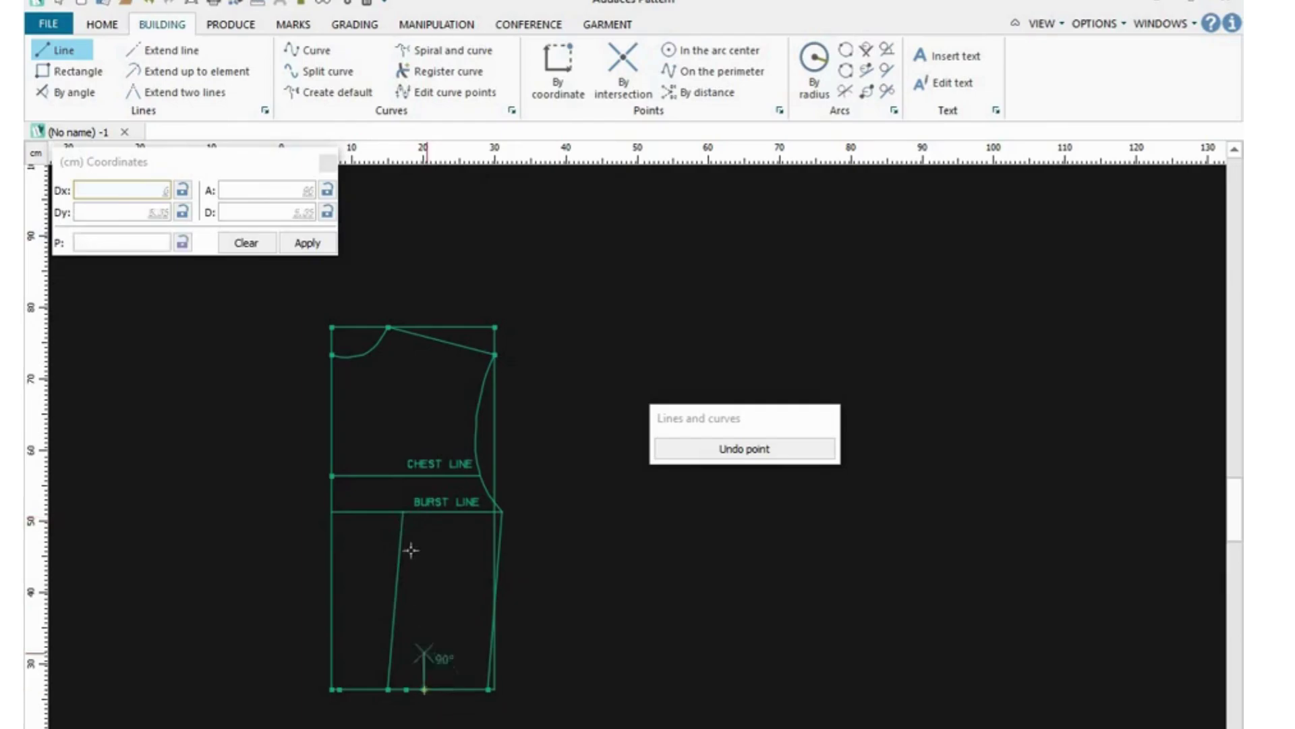
click(404, 513)
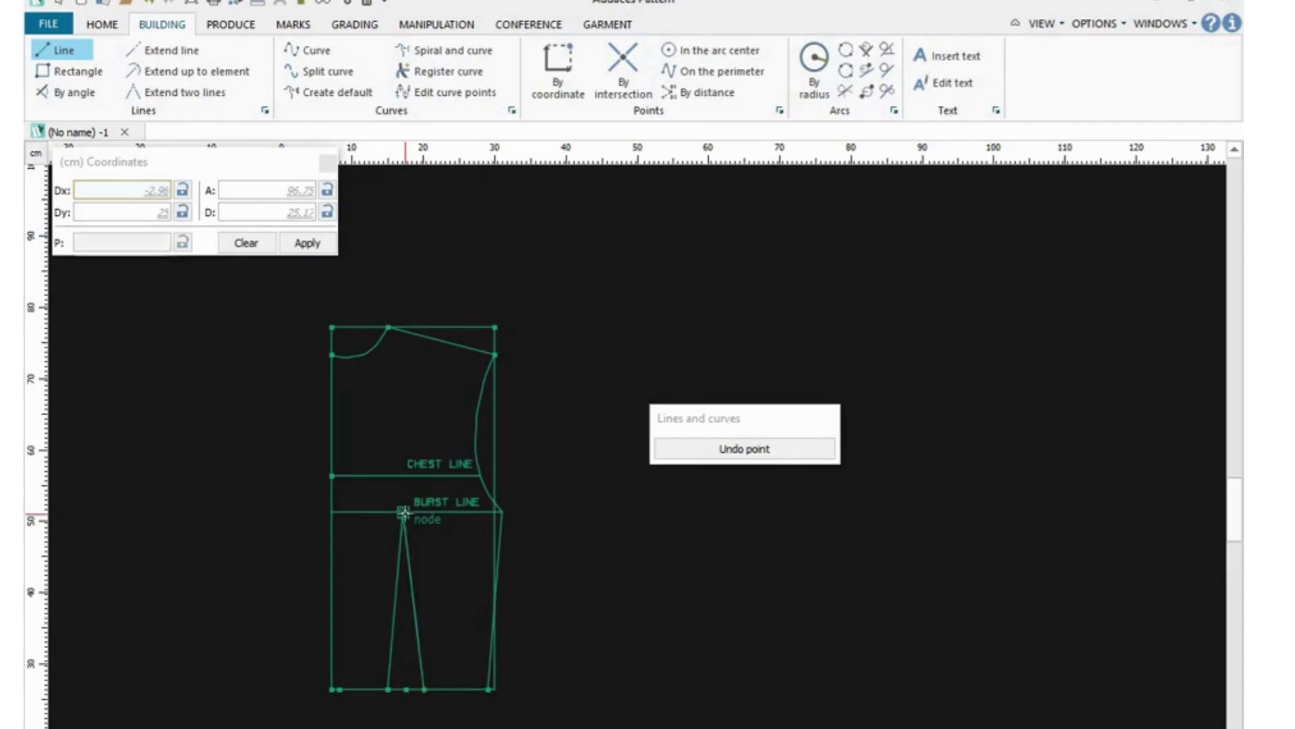
click(405, 689)
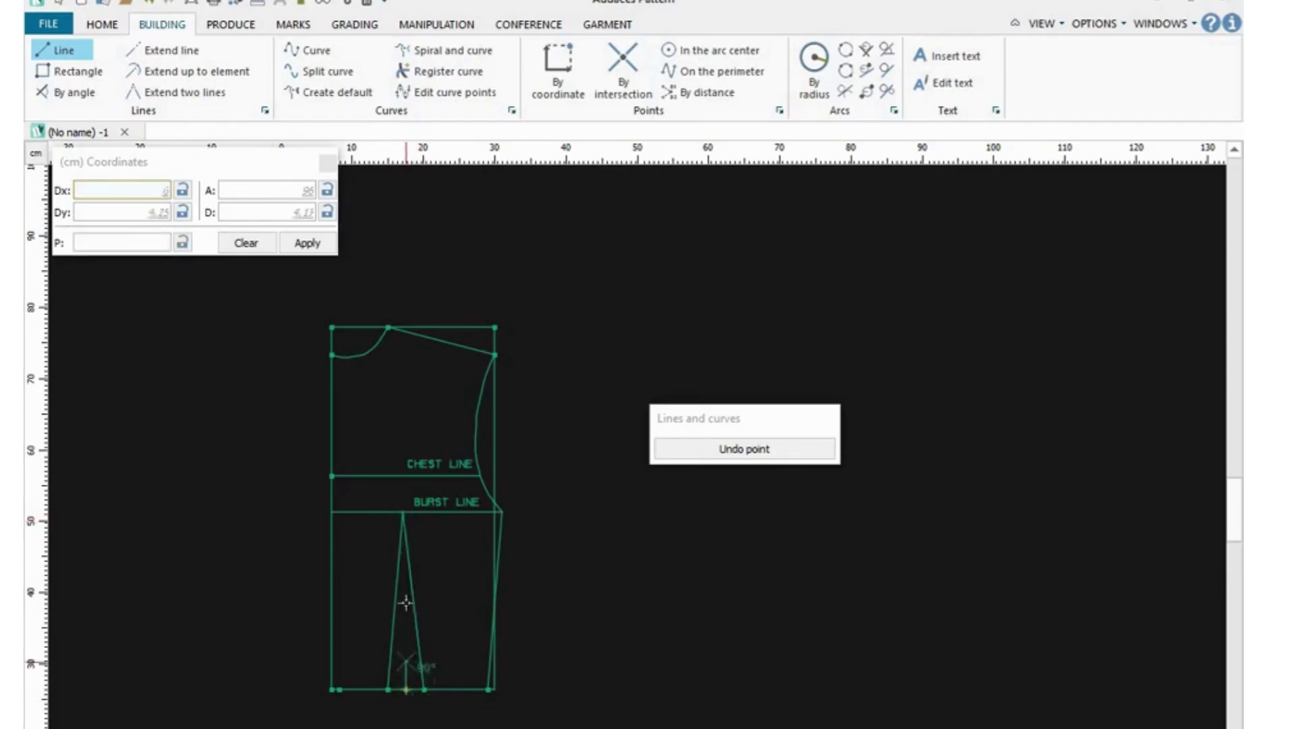
click(403, 514)
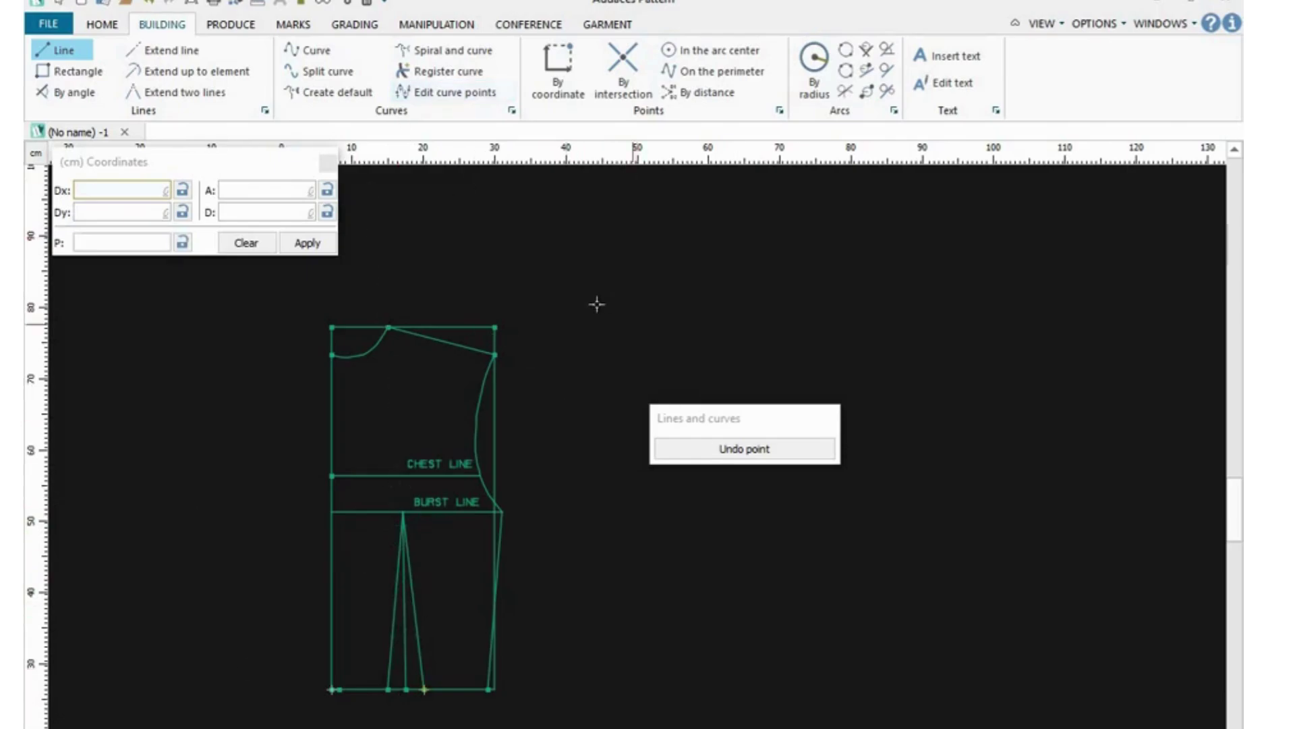
Draw a curve along the rectangle's bottom edge from the lower-left corner, passing through the foot of the dart's left leg
click(311, 52)
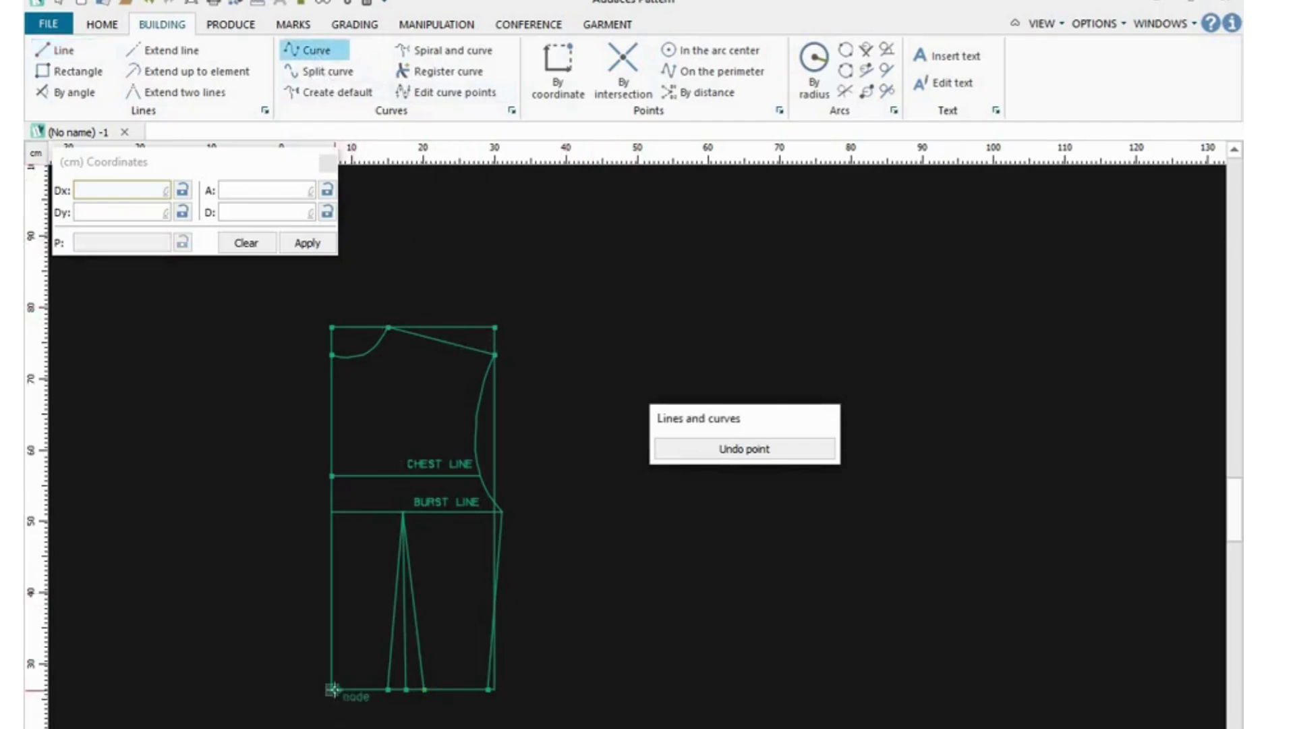
click(333, 689)
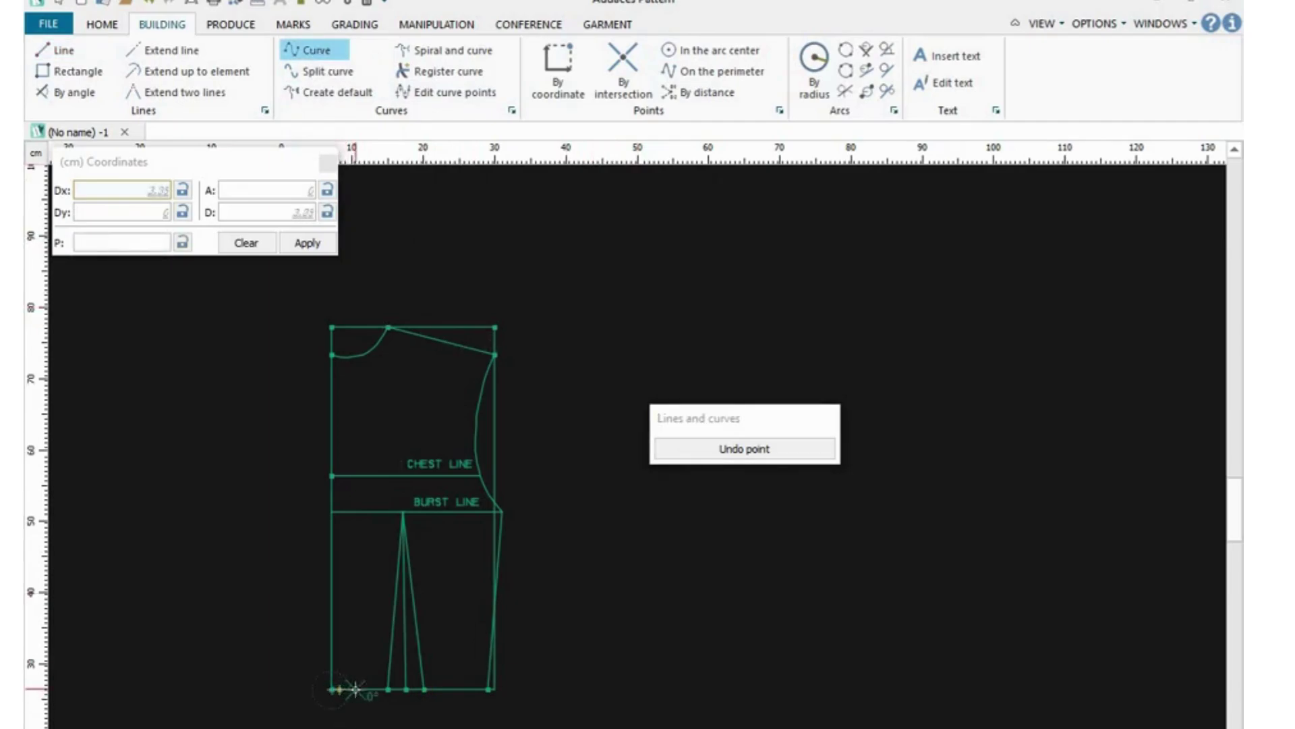
click(355, 689)
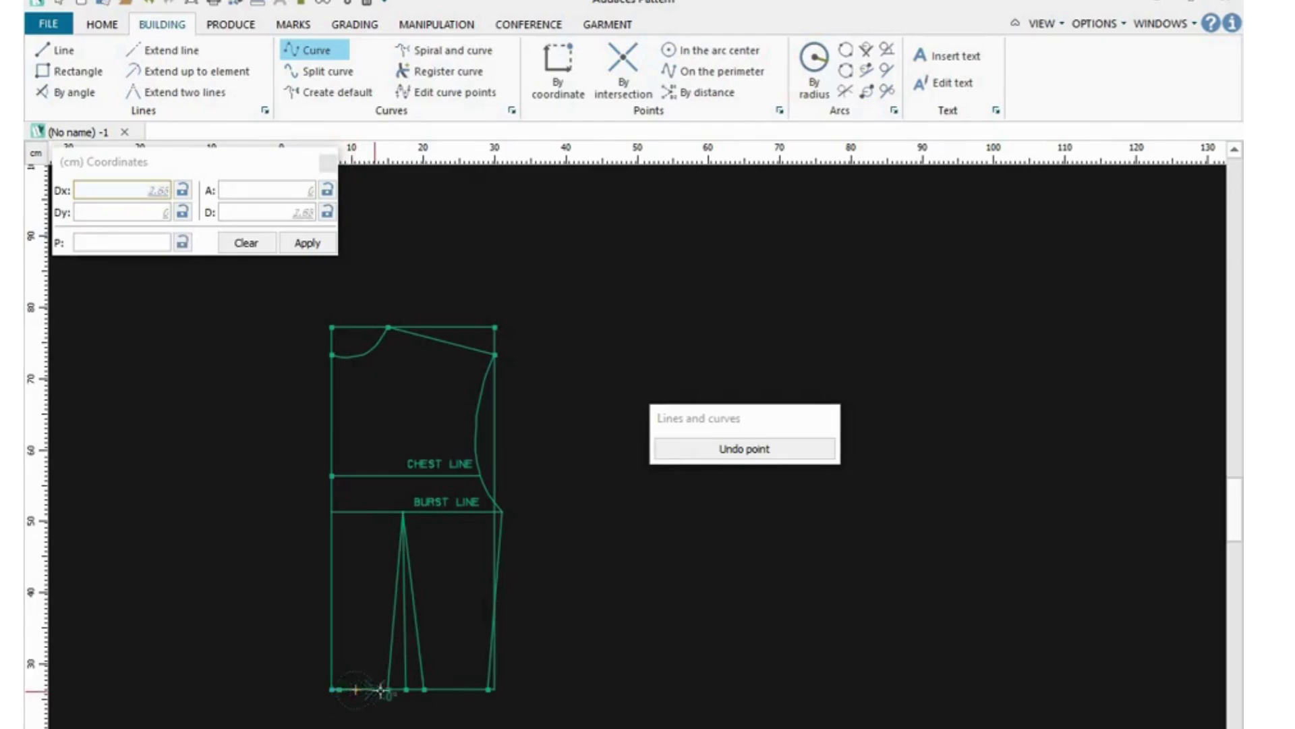
click(387, 689)
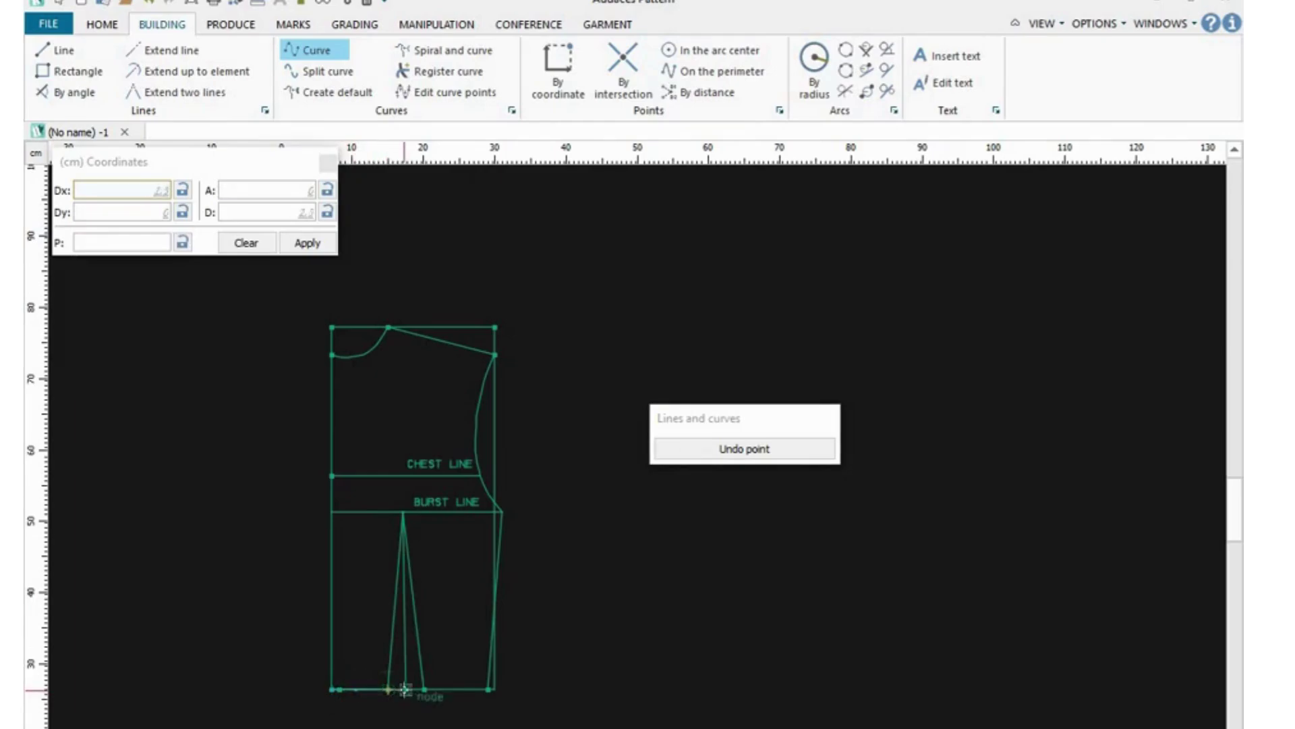
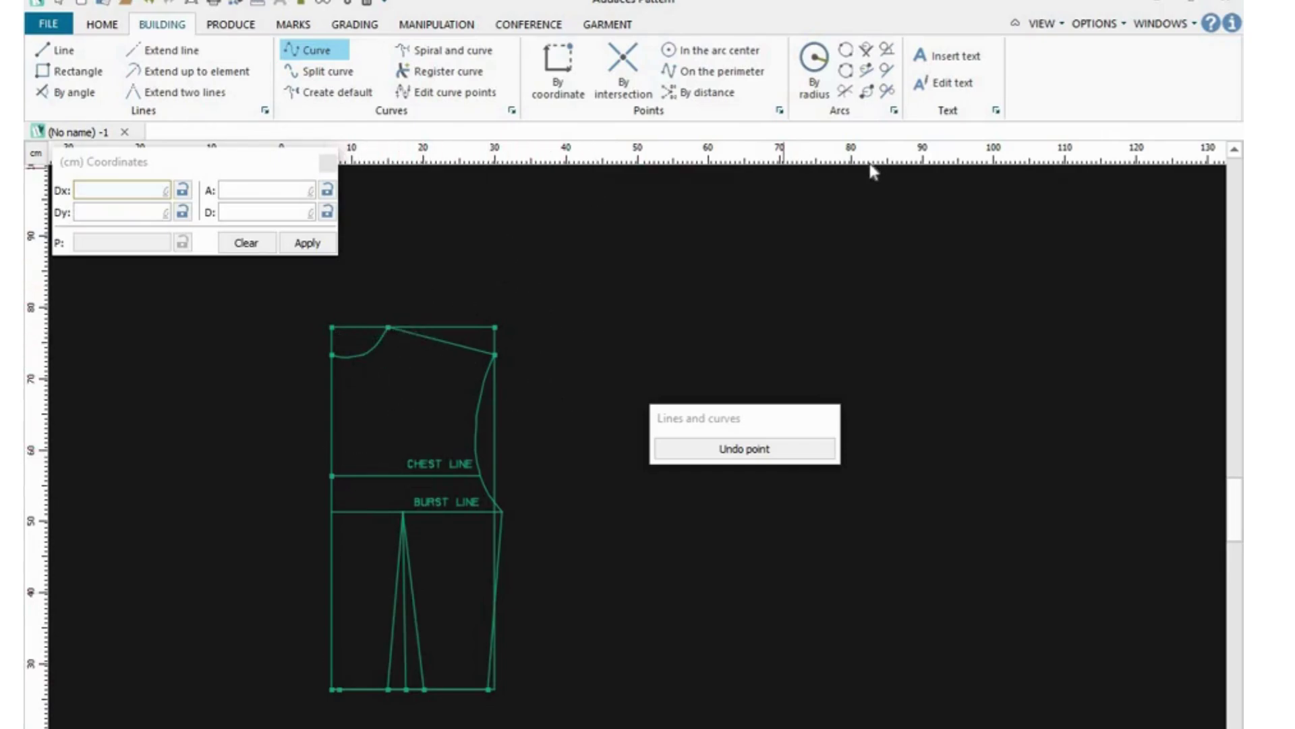
Insert the text label "A" beside the rectangle's upper-left corner
click(969, 59)
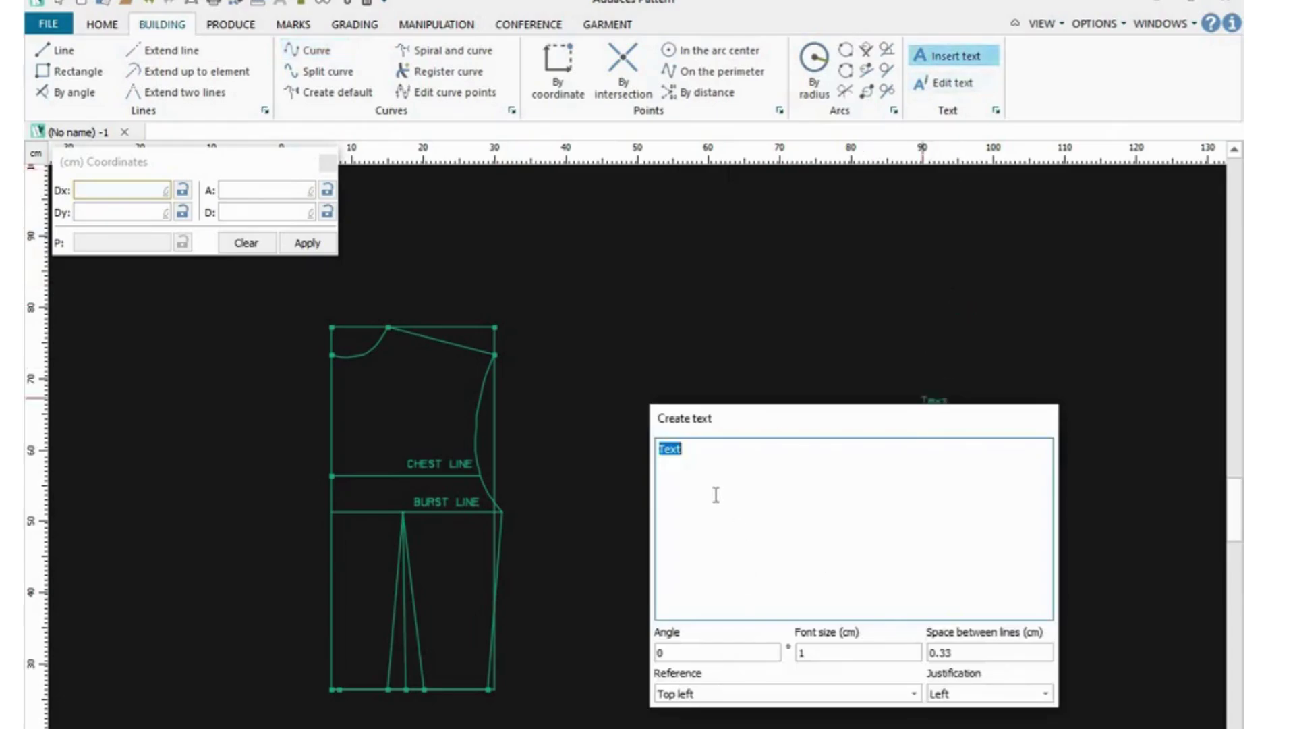
key(BackSpace)
text(A)
click(320, 323)
click(319, 380)
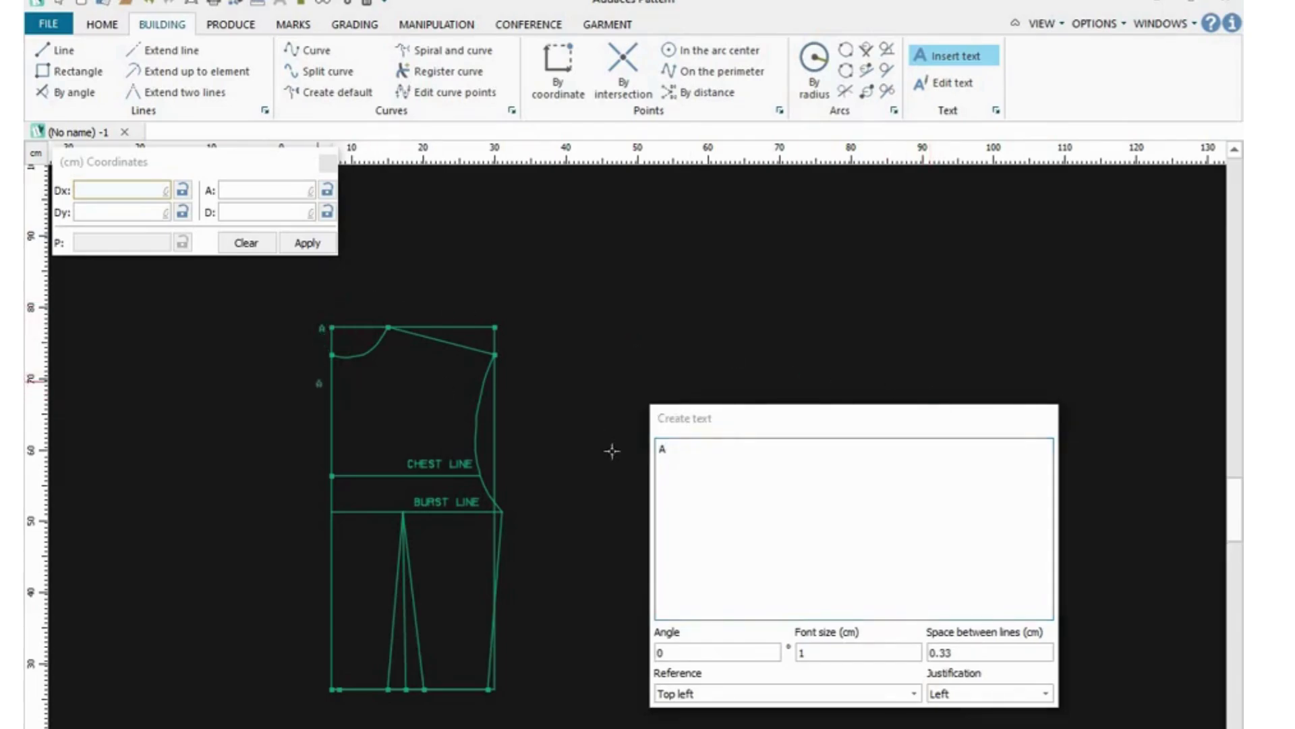
Insert the text label "B" beside the rectangle's lower-left corner
click(675, 451)
key(BackSpace)
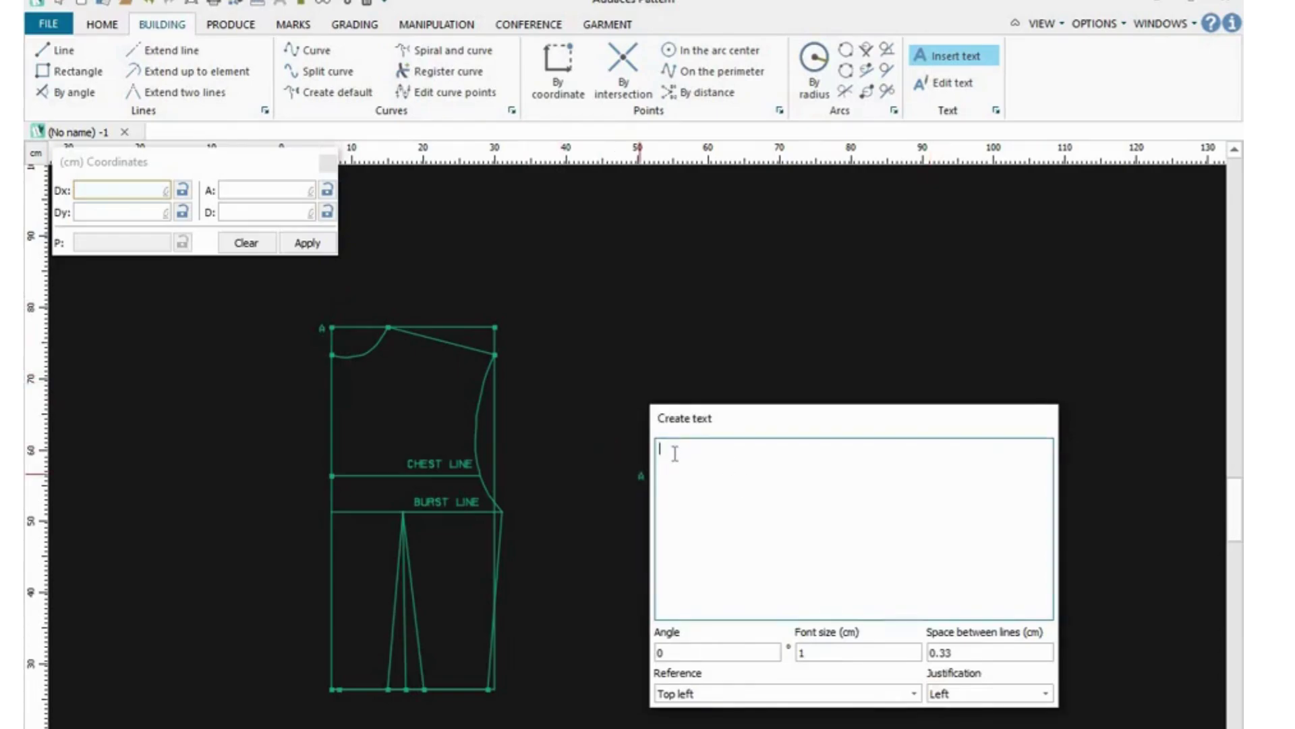
text(B)
click(318, 686)
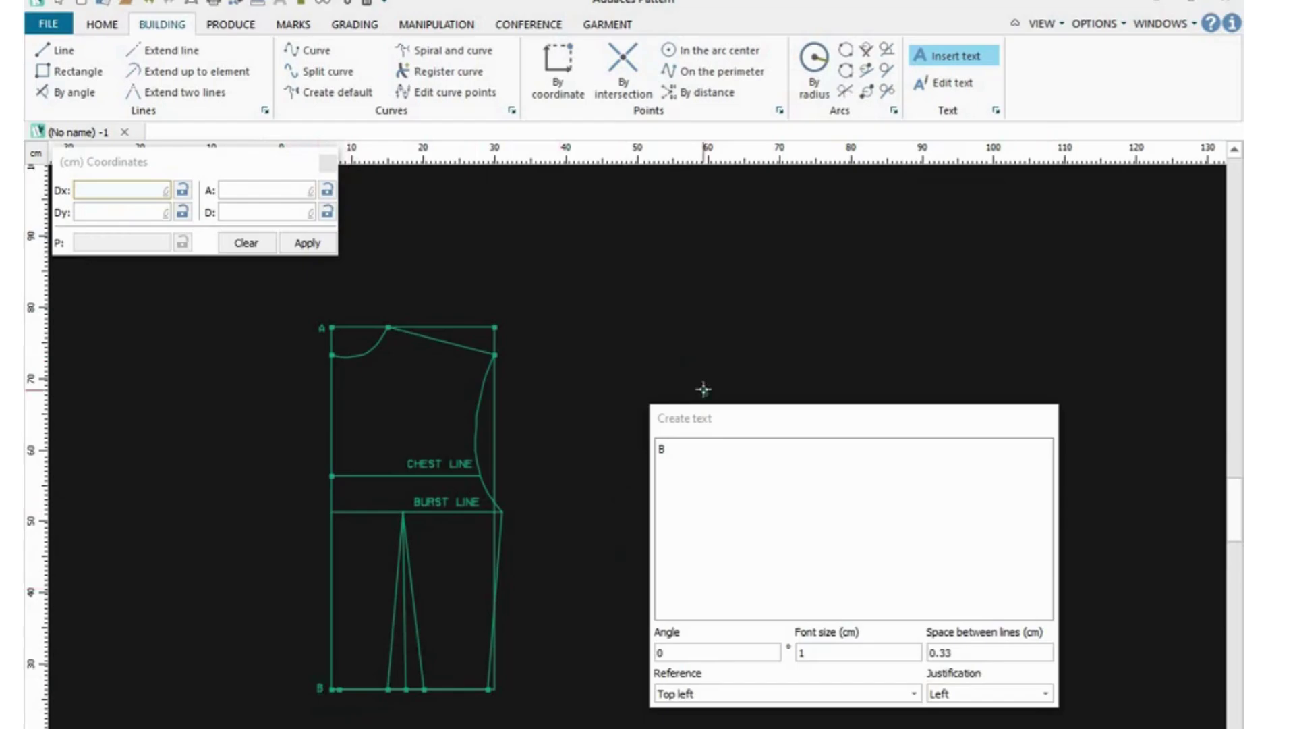
key(Escape)
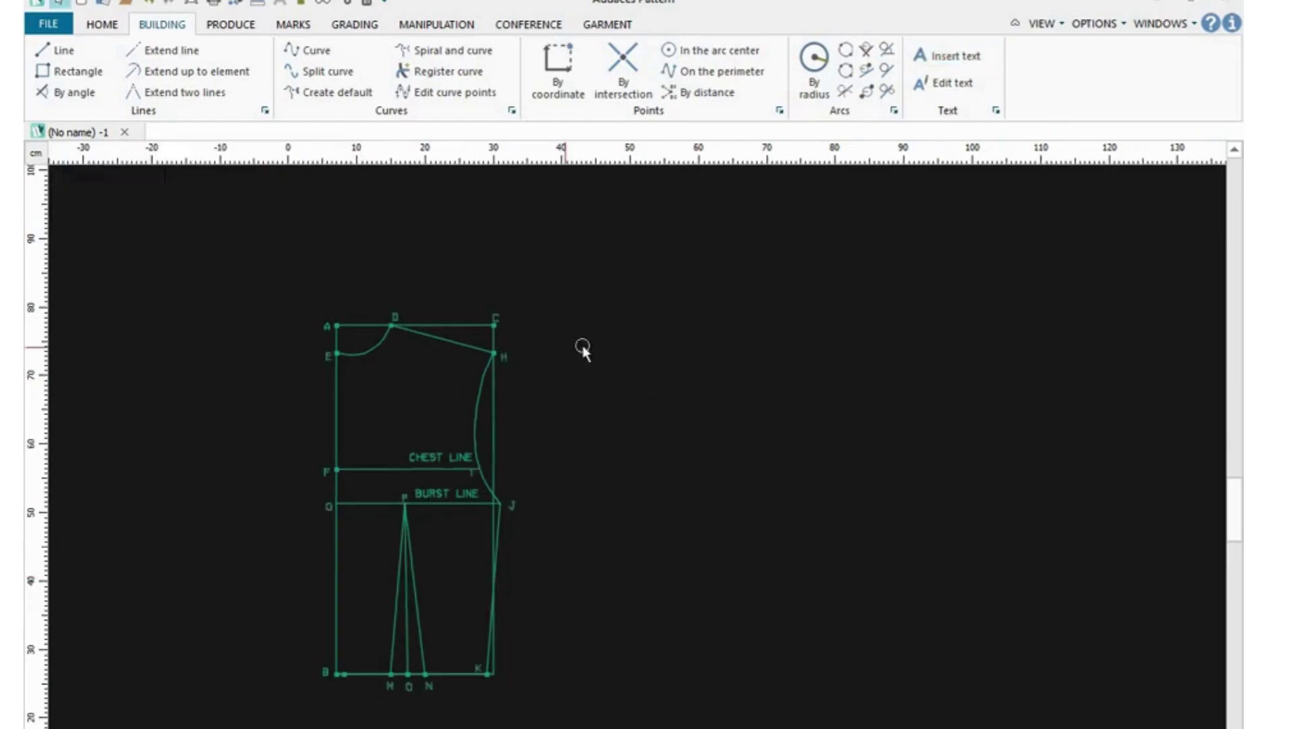
scroll(601, 426, up, 2)
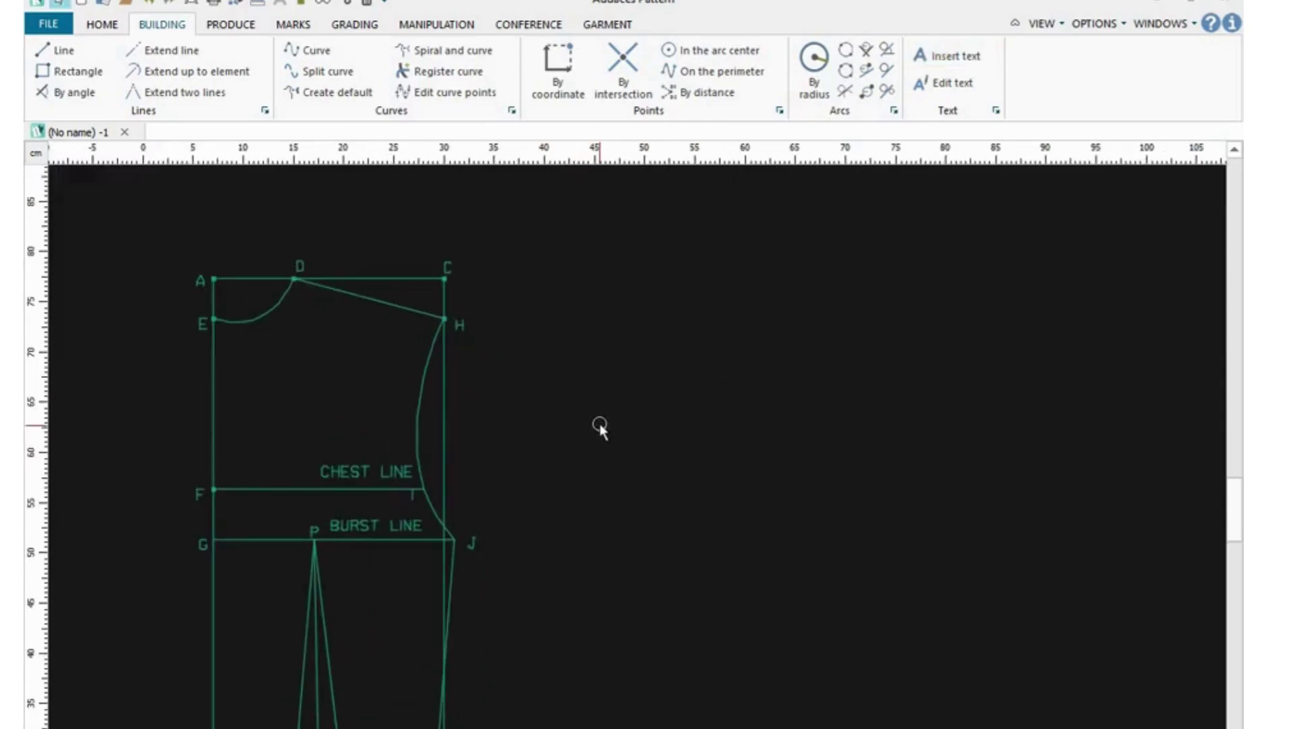
scroll(600, 426, down, 1)
scroll(600, 426, up, 1)
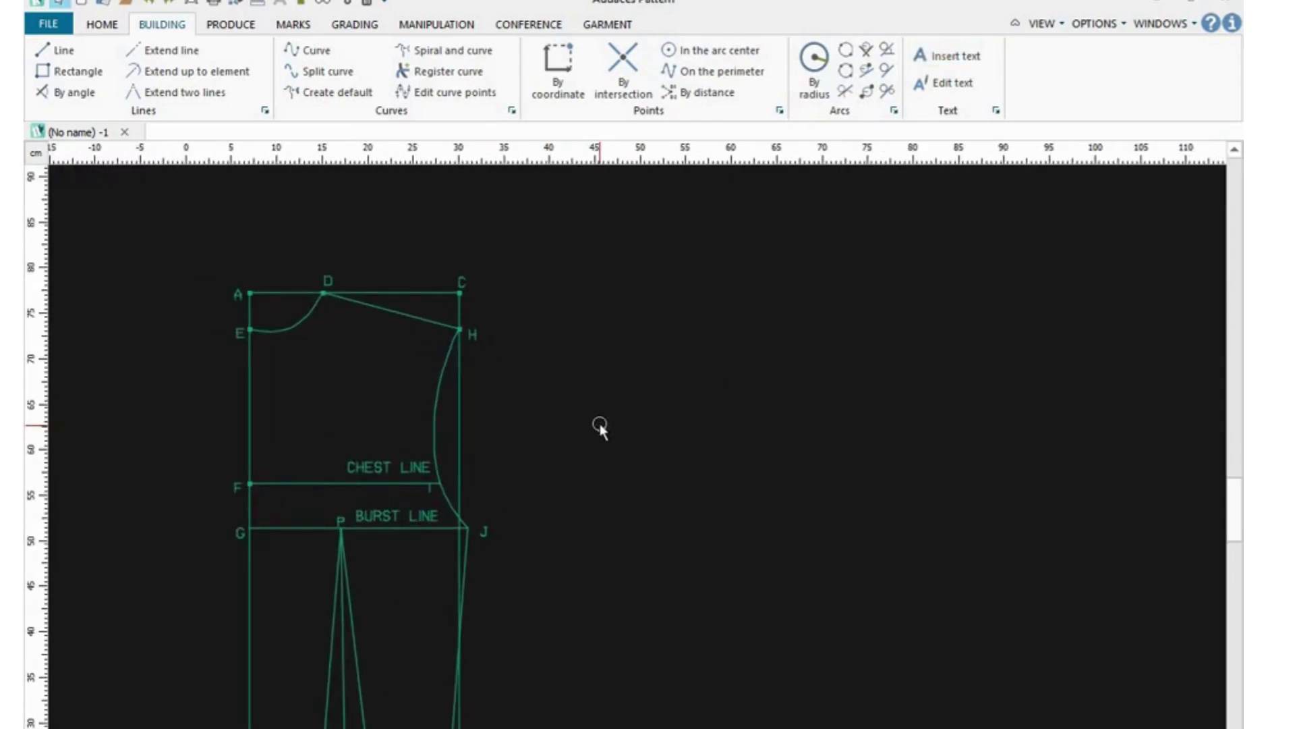